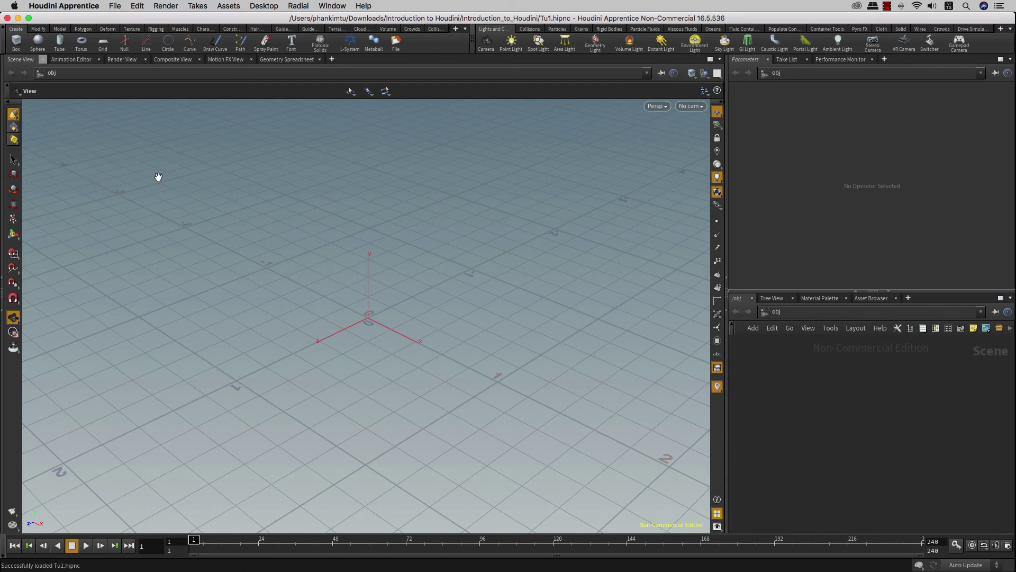
Open Finder and show the Tải về (Downloads) folder as a list.
click(10, 28)
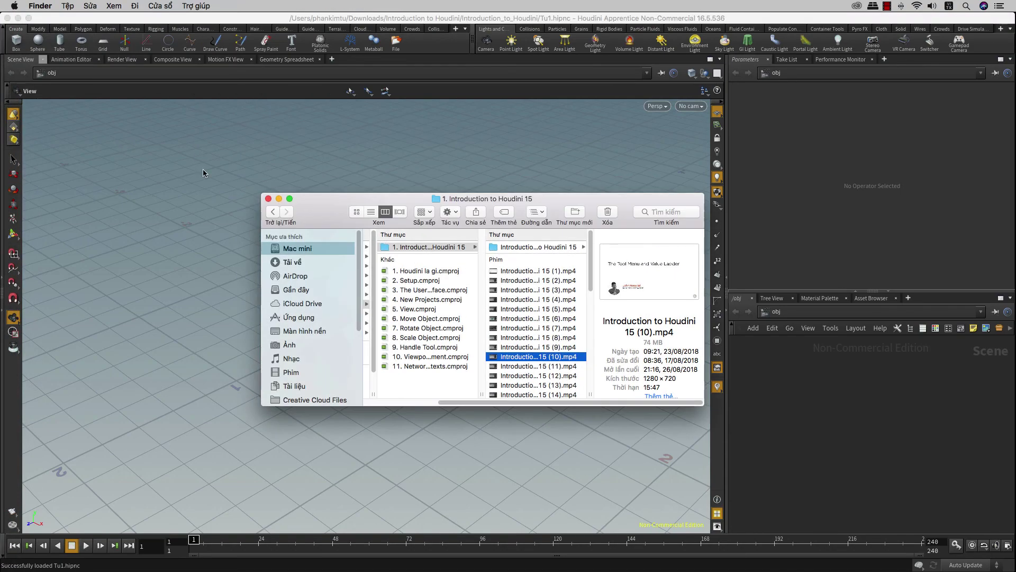
drag(337, 213, 268, 155)
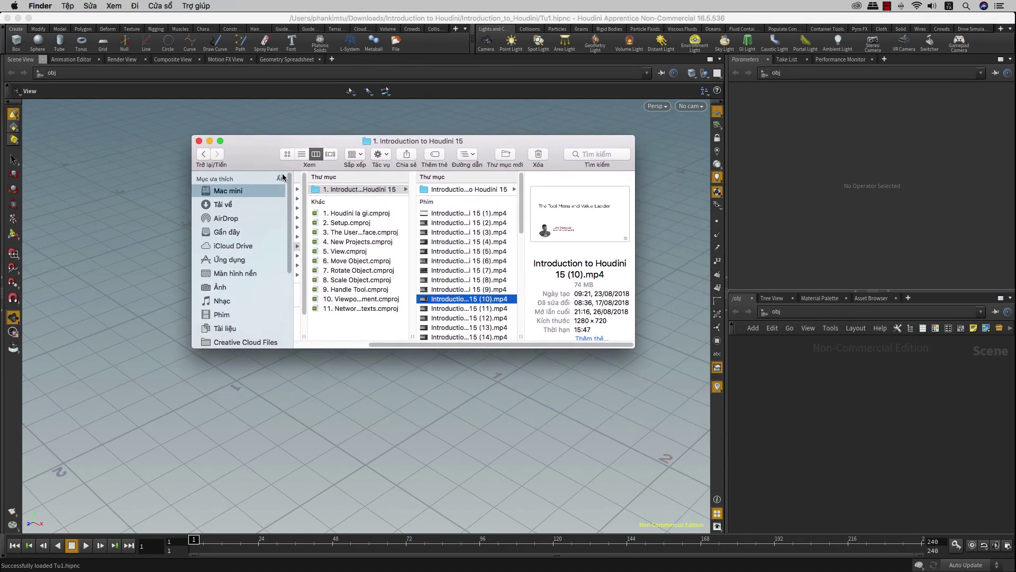
click(230, 192)
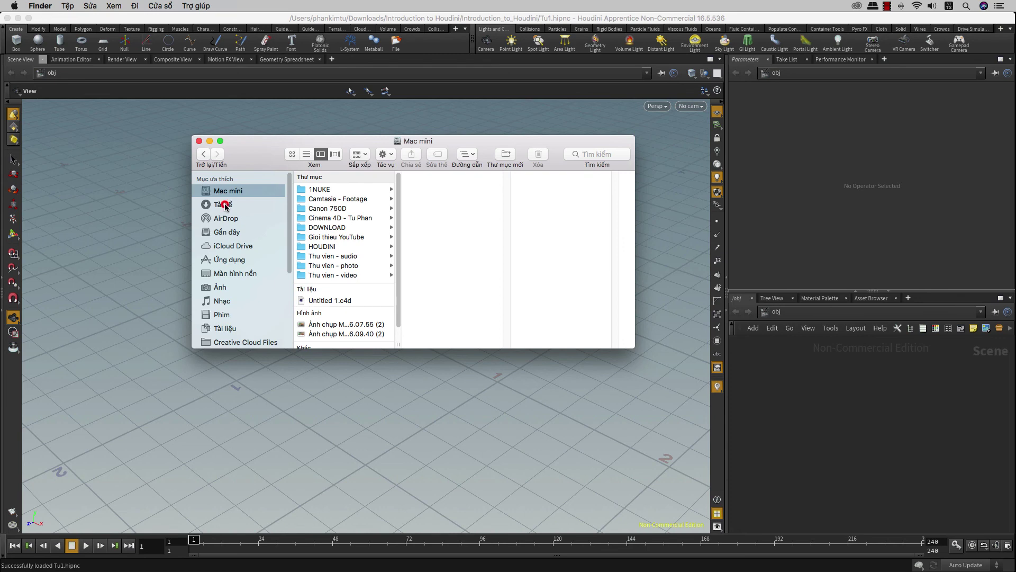
click(225, 206)
click(342, 192)
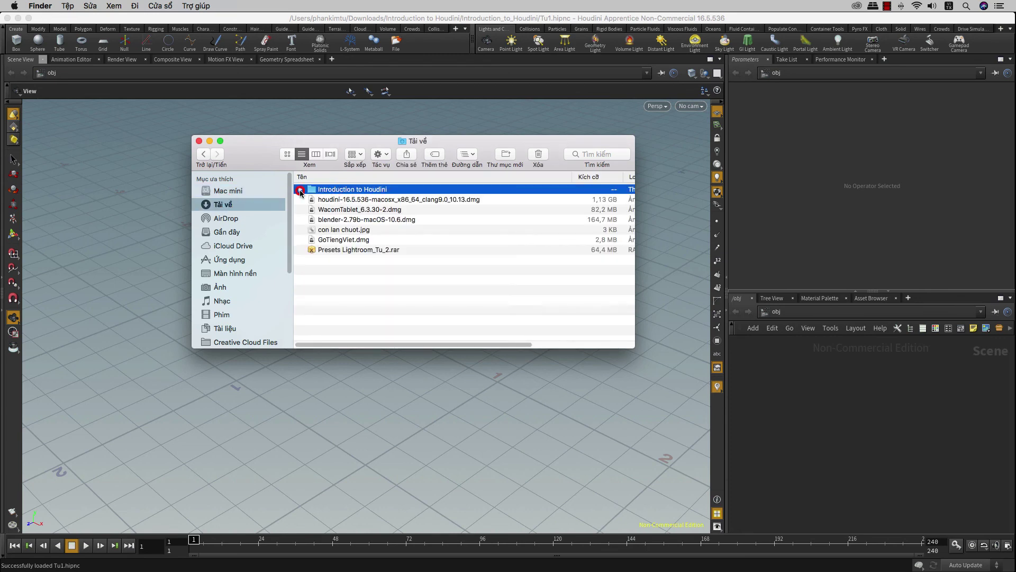
Expand Introduction to Houdini > geo, select conceptCar.obj, and minimise Finder.
click(301, 189)
scroll(334, 356, down, 5)
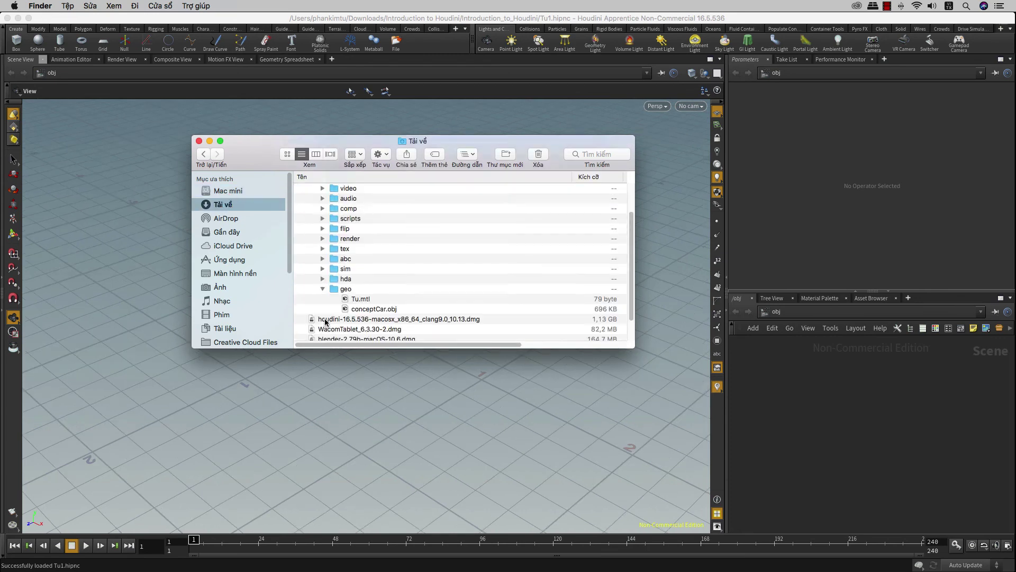
scroll(325, 321, down, 2)
click(335, 257)
click(370, 275)
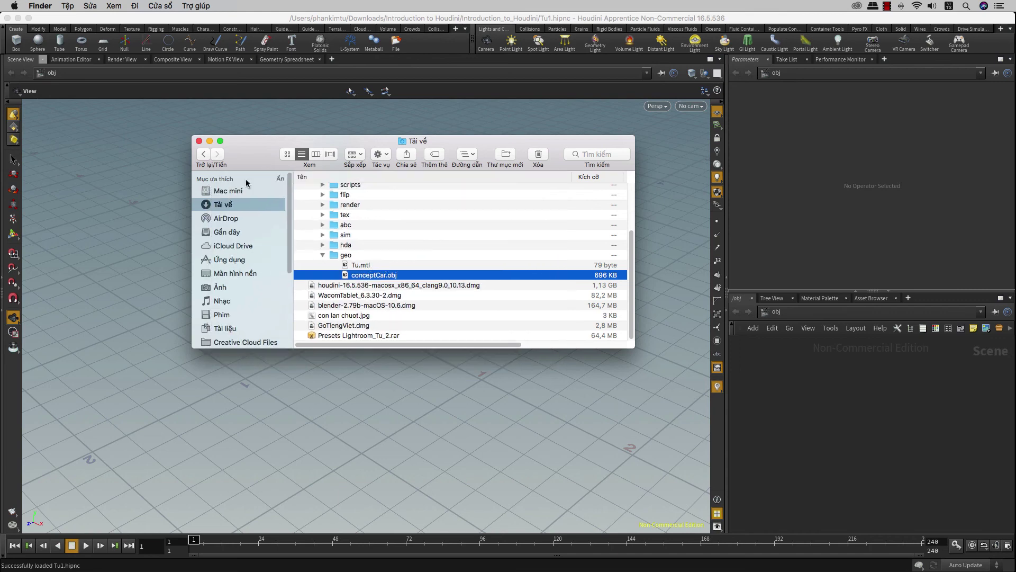
click(211, 141)
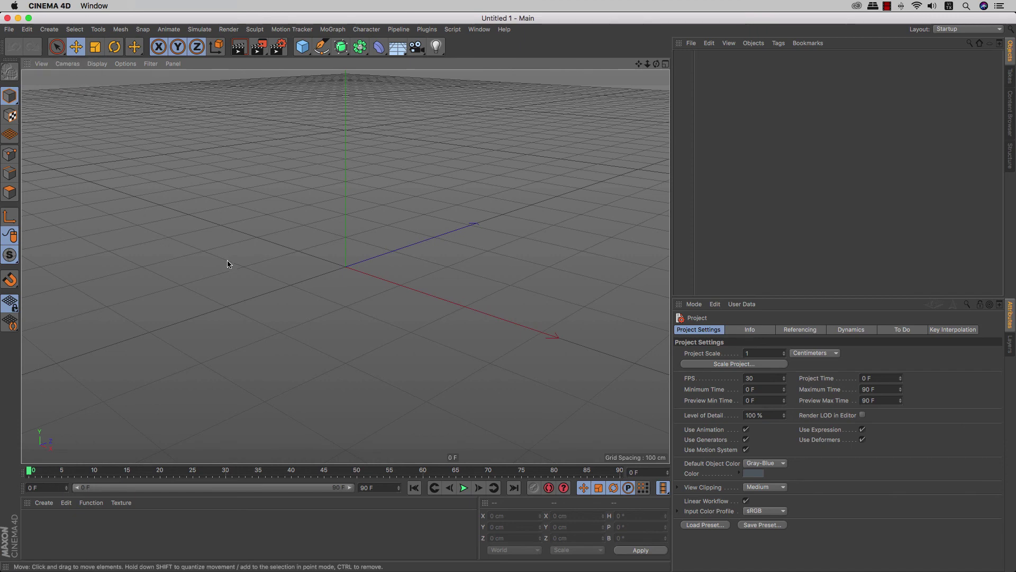
Add a Torus primitive shown in Gouraud Shading (Lines), then bring up the File menu.
alt+drag(257, 260, 238, 281)
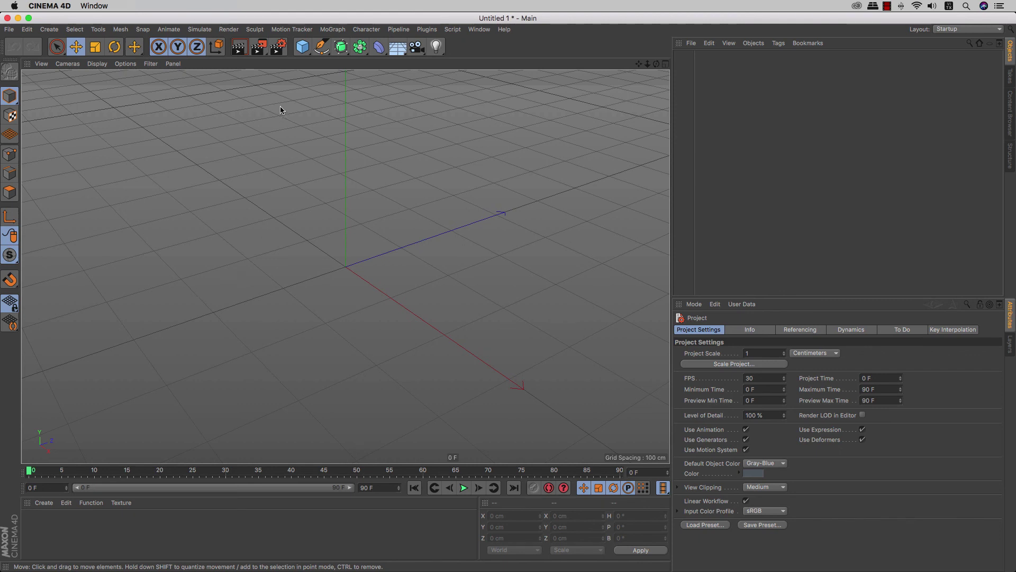
click(302, 47)
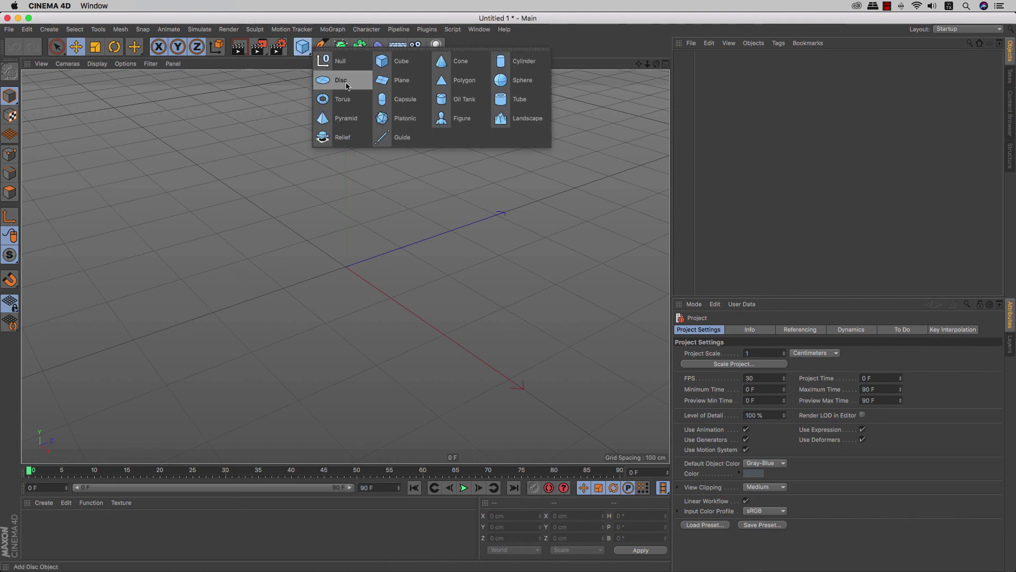
click(325, 101)
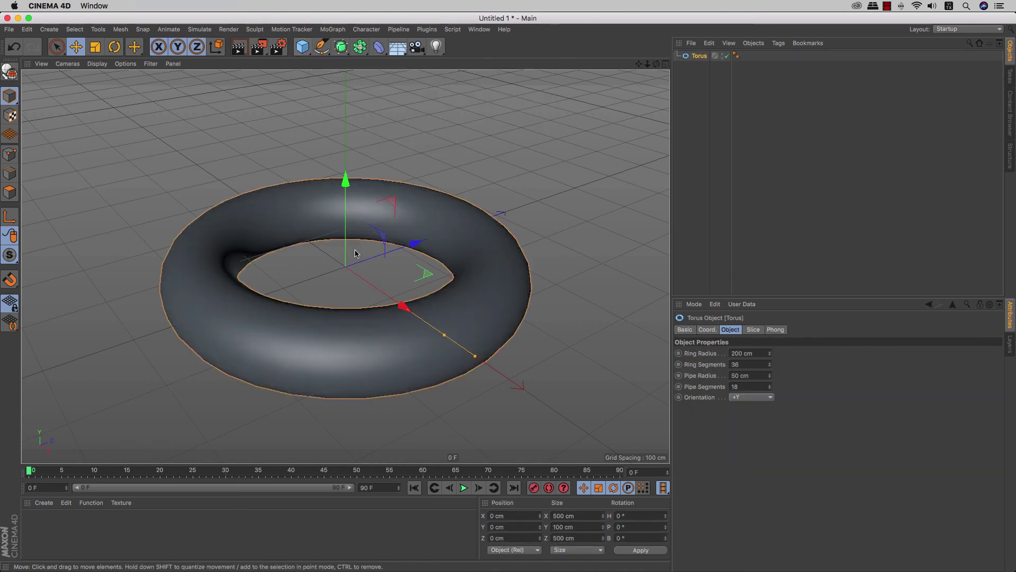
key(n)
key(b)
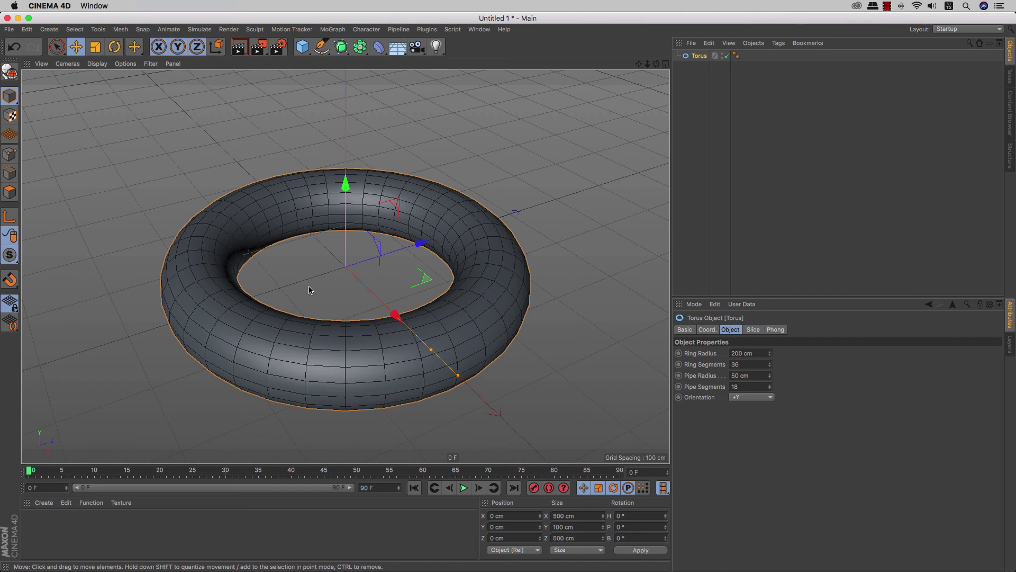
click(9, 30)
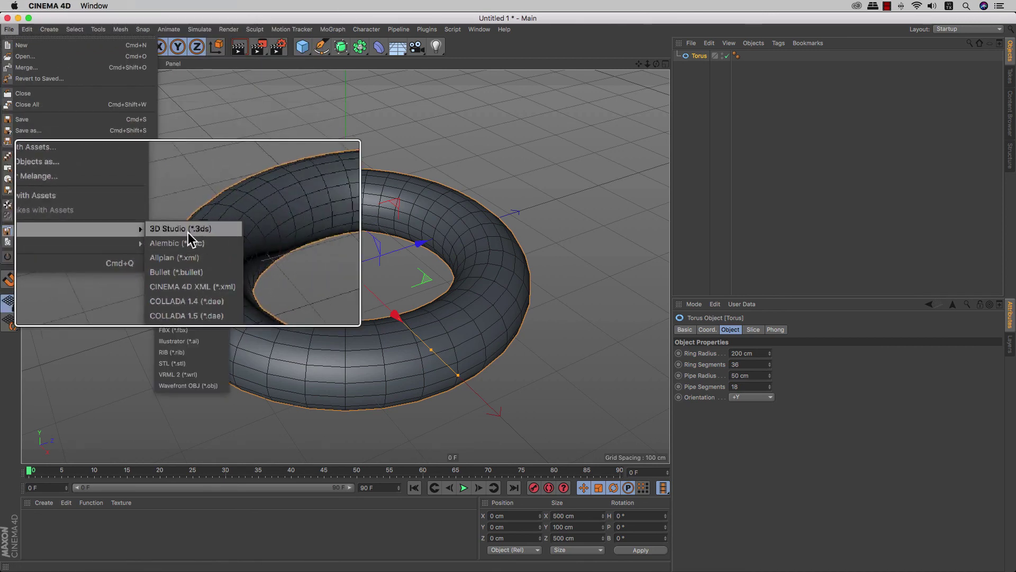
mouse_move(24, 230)
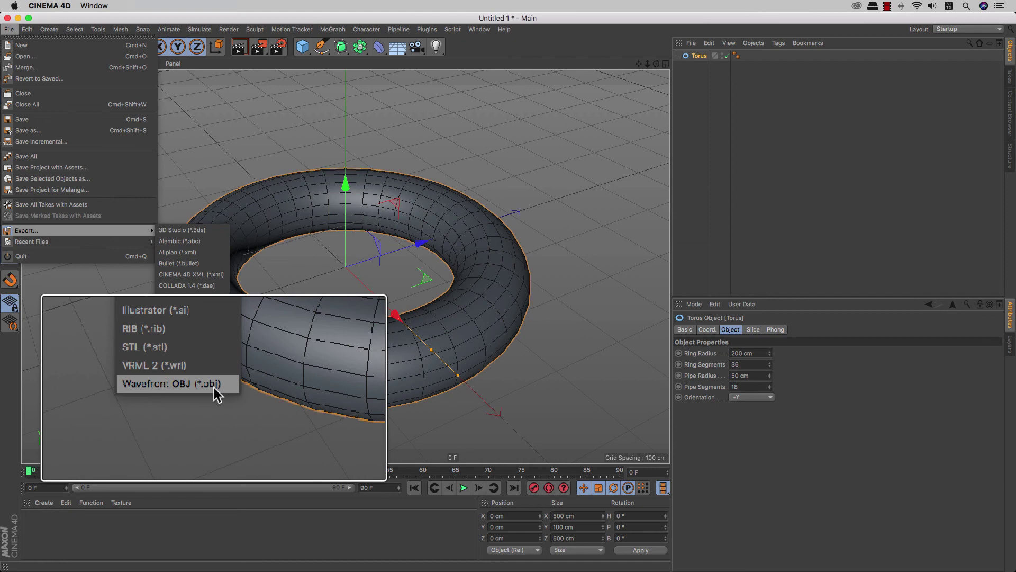
Export the torus as Wavefront OBJ named Test1.obj into the geo folder.
click(214, 387)
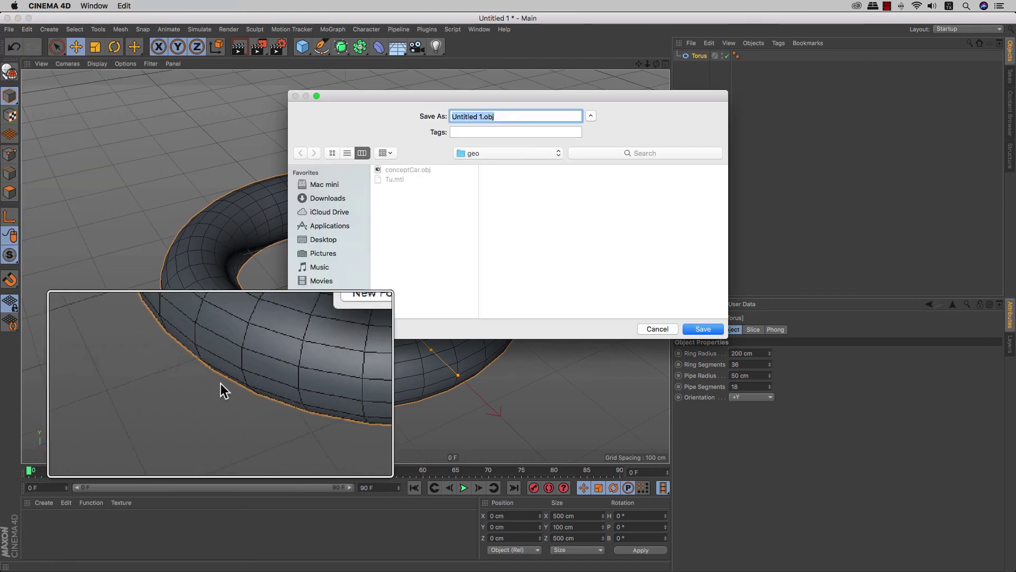
drag(375, 105, 195, 144)
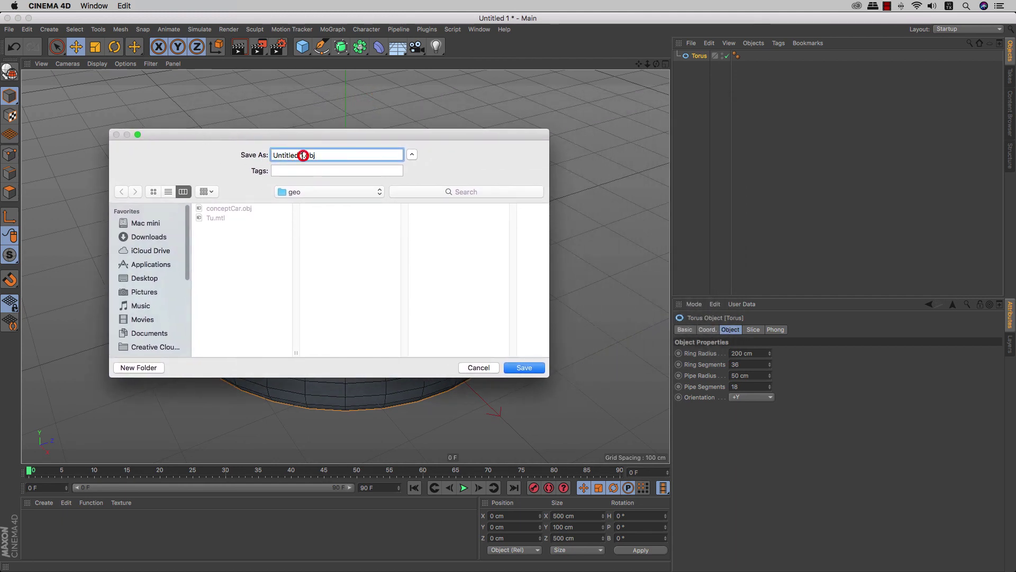
drag(301, 154, 254, 155)
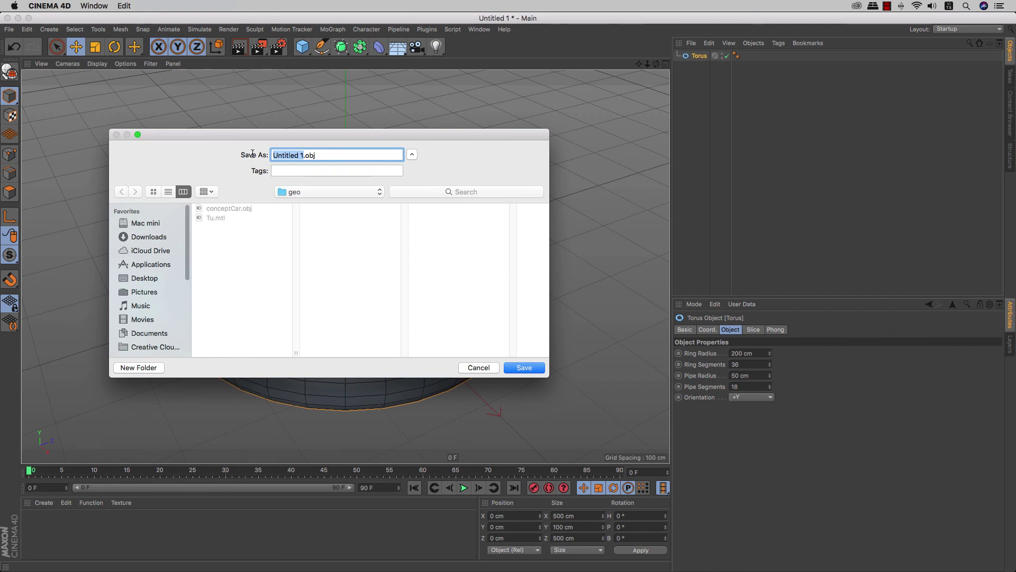
text(Te)
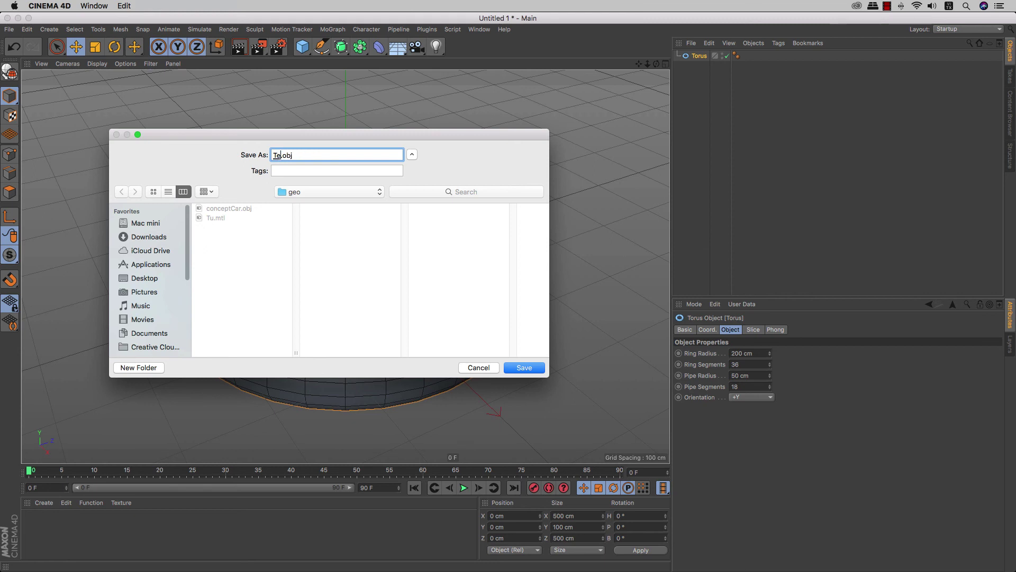
text(st)
text(1)
click(313, 155)
click(249, 256)
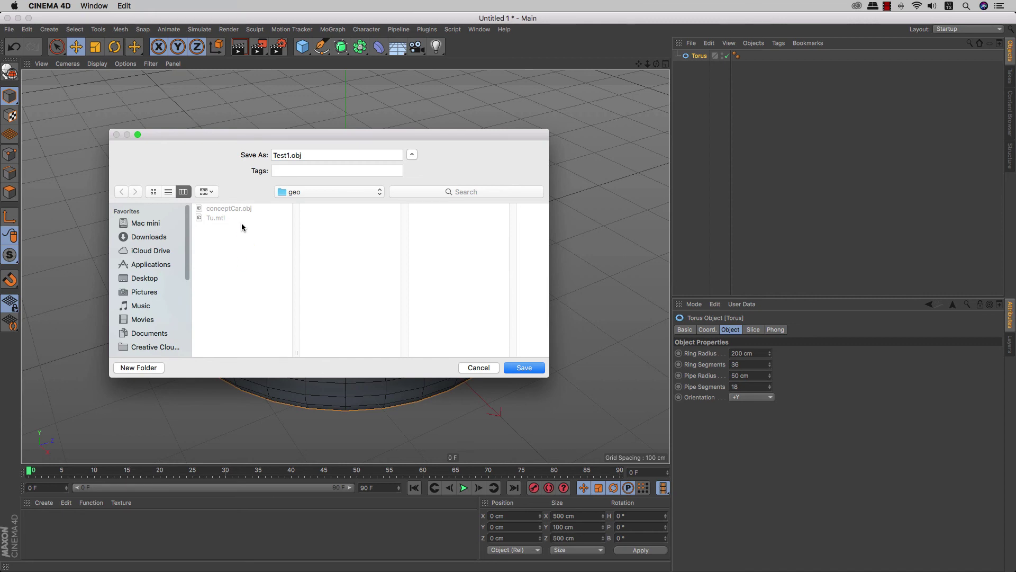
click(224, 228)
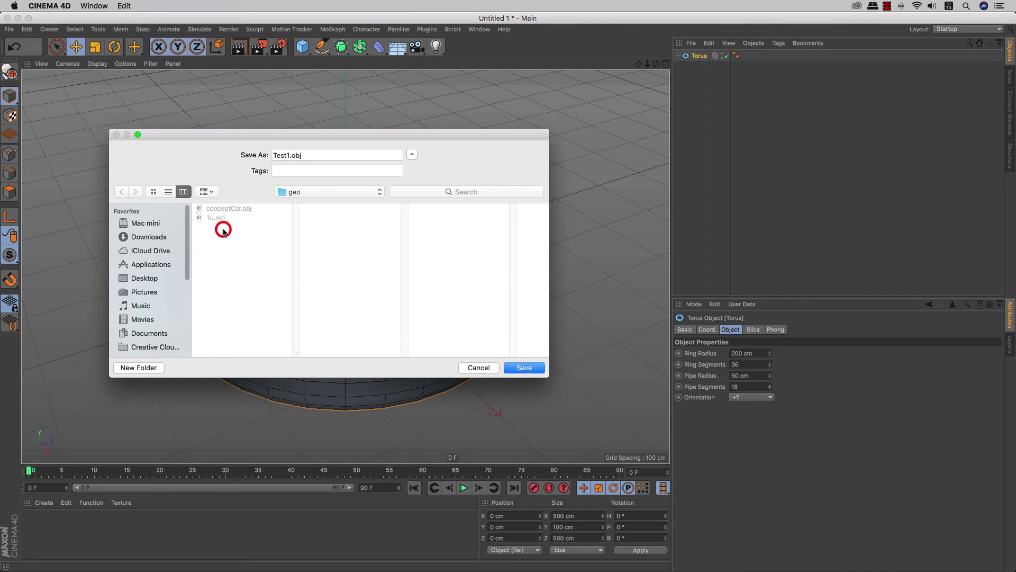
click(524, 367)
drag(491, 245, 377, 183)
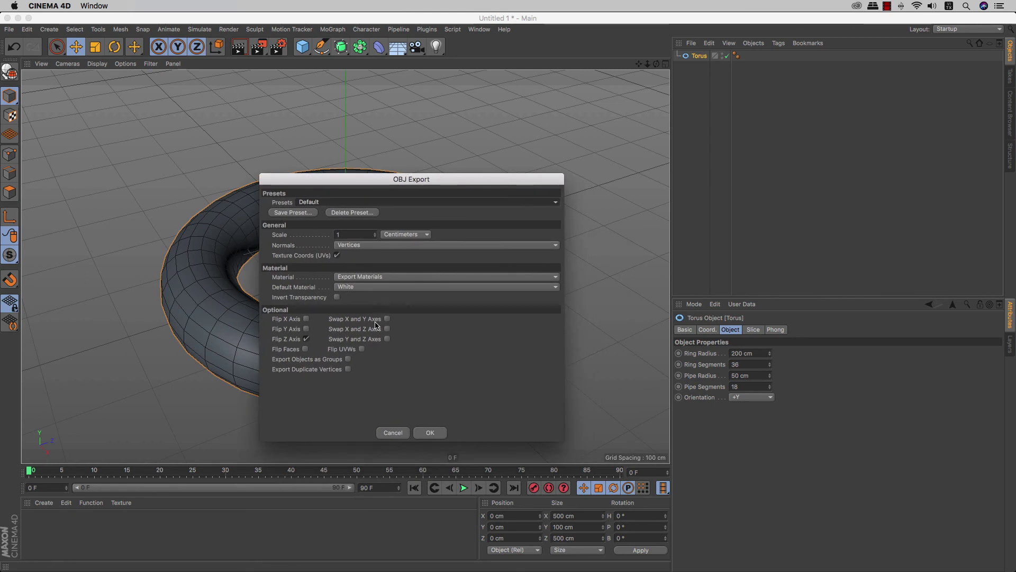
Keep the OBJ export scale at 1 Centimeters and confirm the export.
double_click(346, 236)
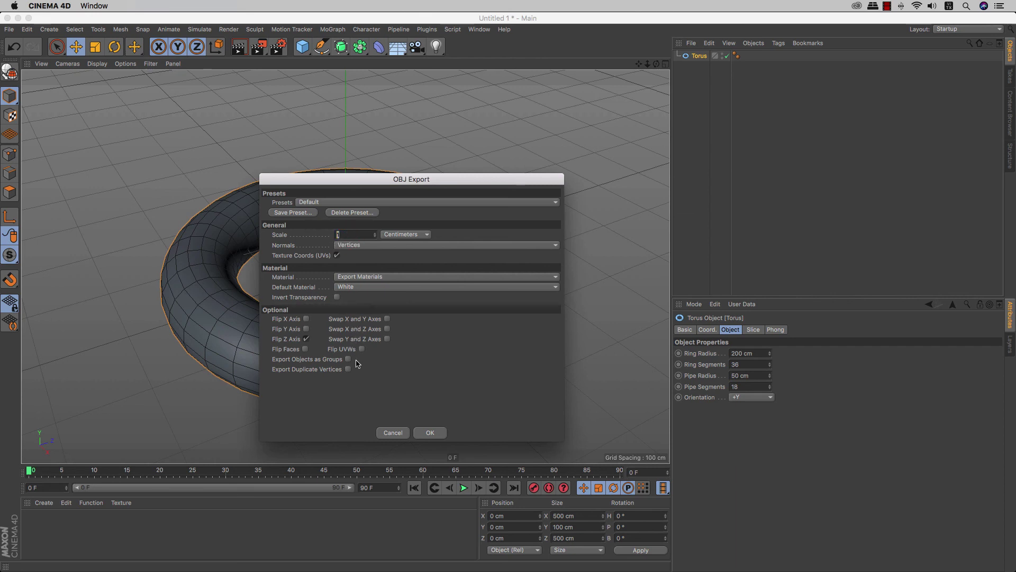
click(427, 434)
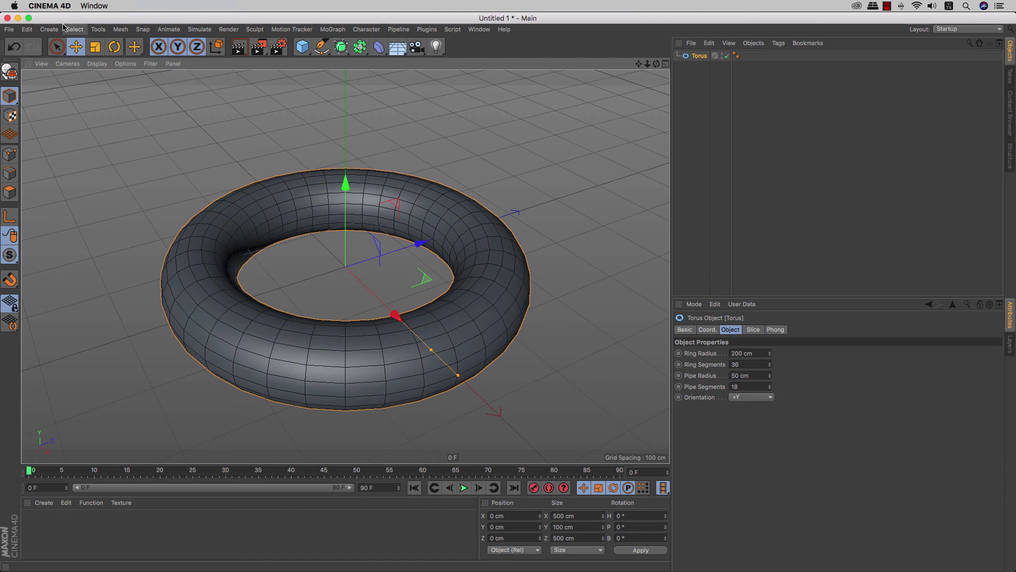
Close the torus scene without saving and quit Cinema 4D from the Dock.
click(7, 18)
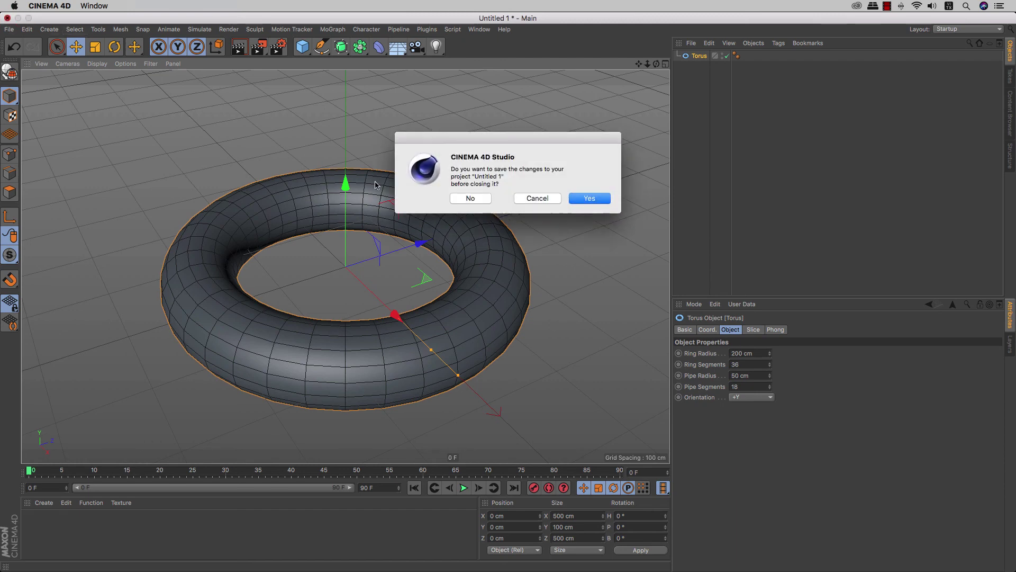
click(483, 200)
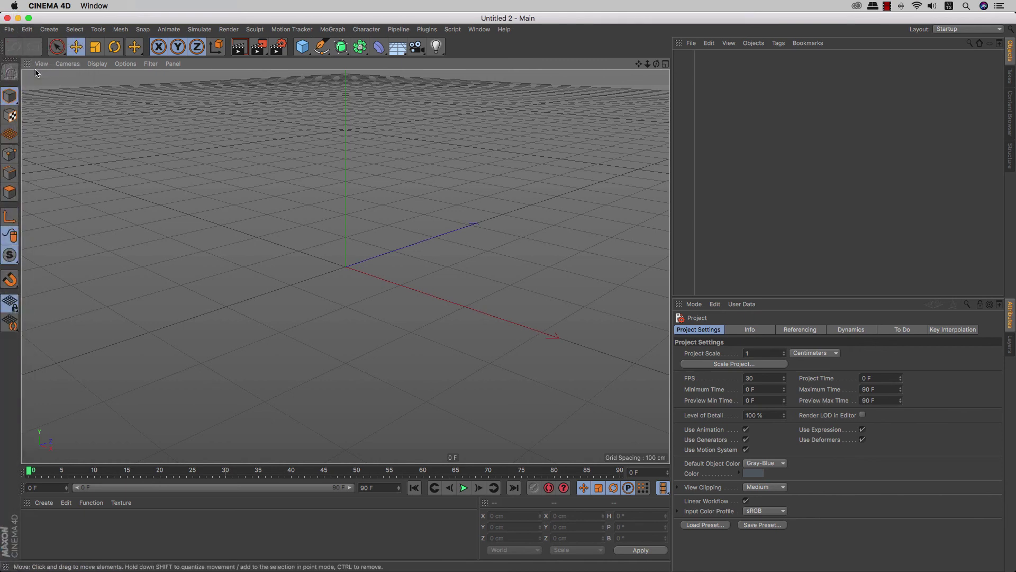
click(95, 95)
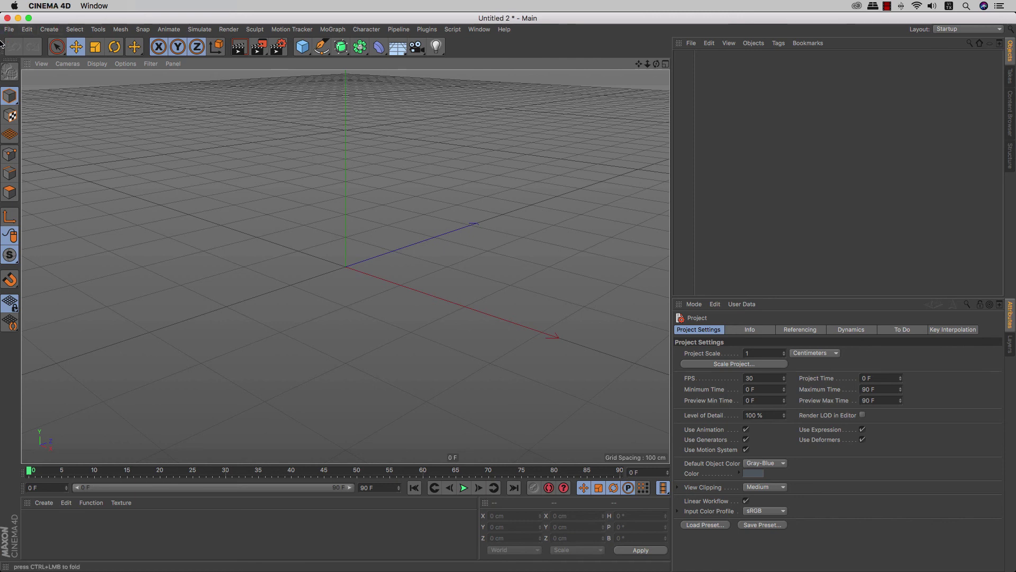
mouse_move(1, 45)
right_click(14, 43)
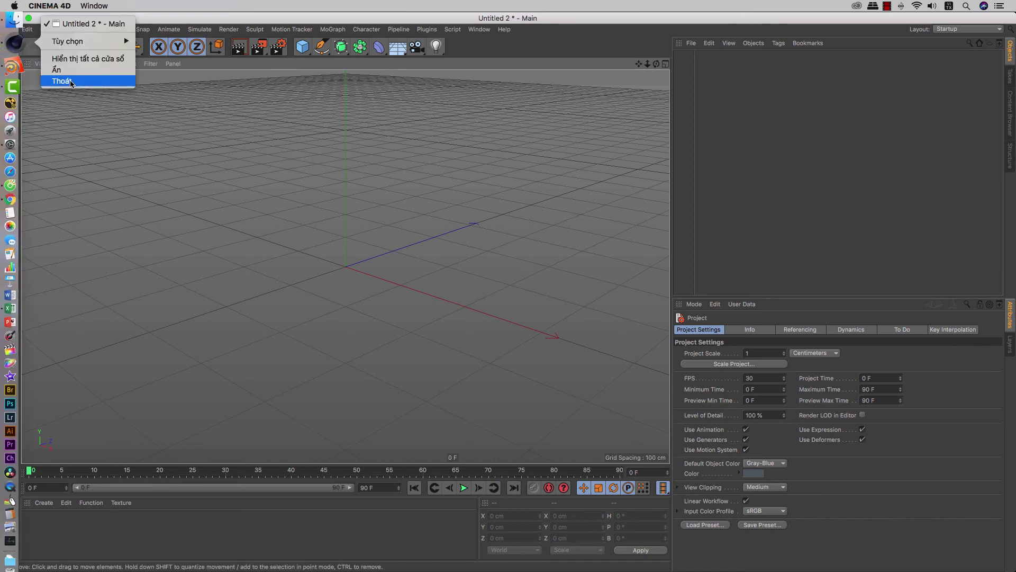
click(70, 83)
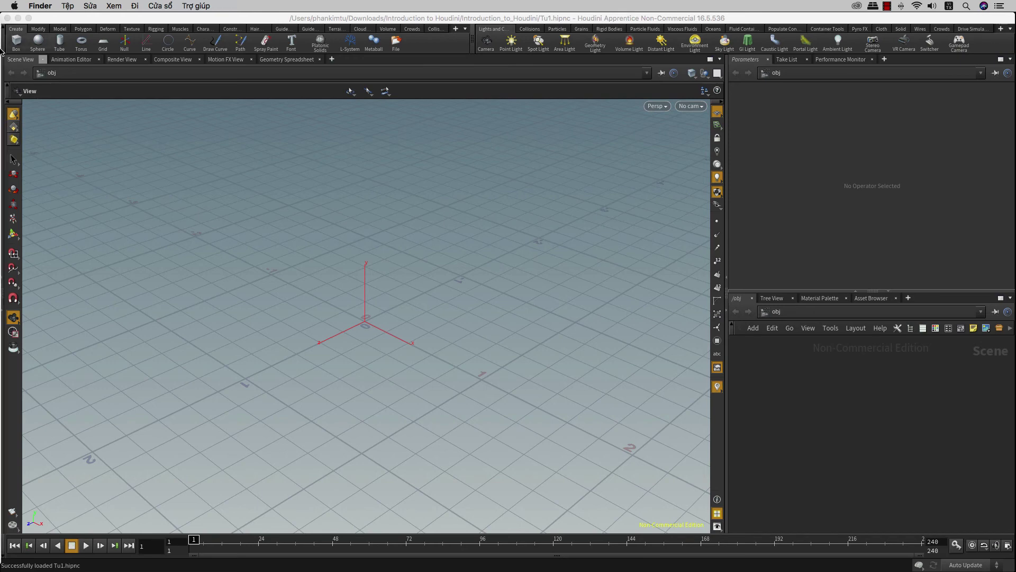
Delete Tu.mtl from the geo folder, leaving Test1.obj selected, and minimise Finder.
click(10, 16)
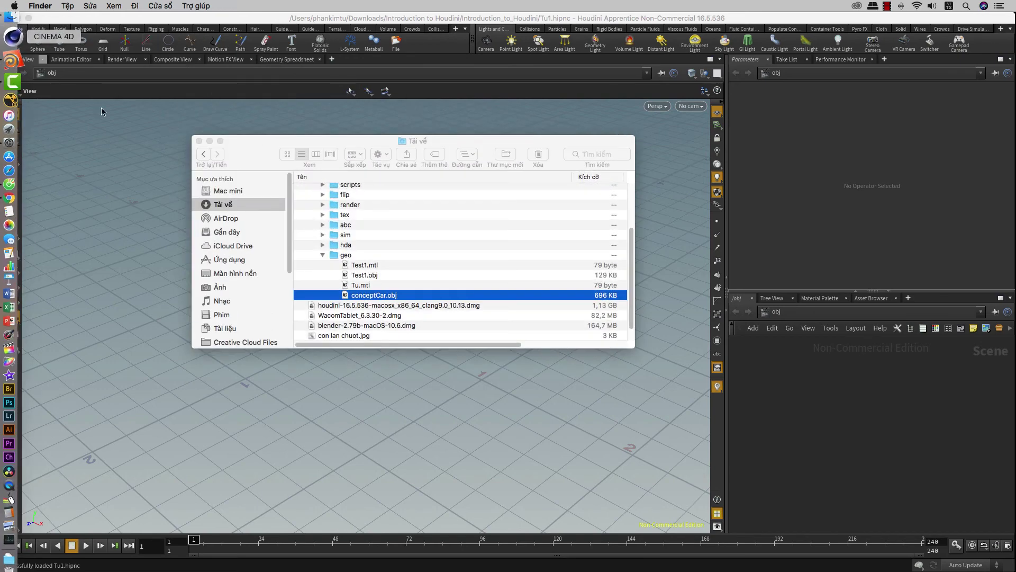
click(371, 280)
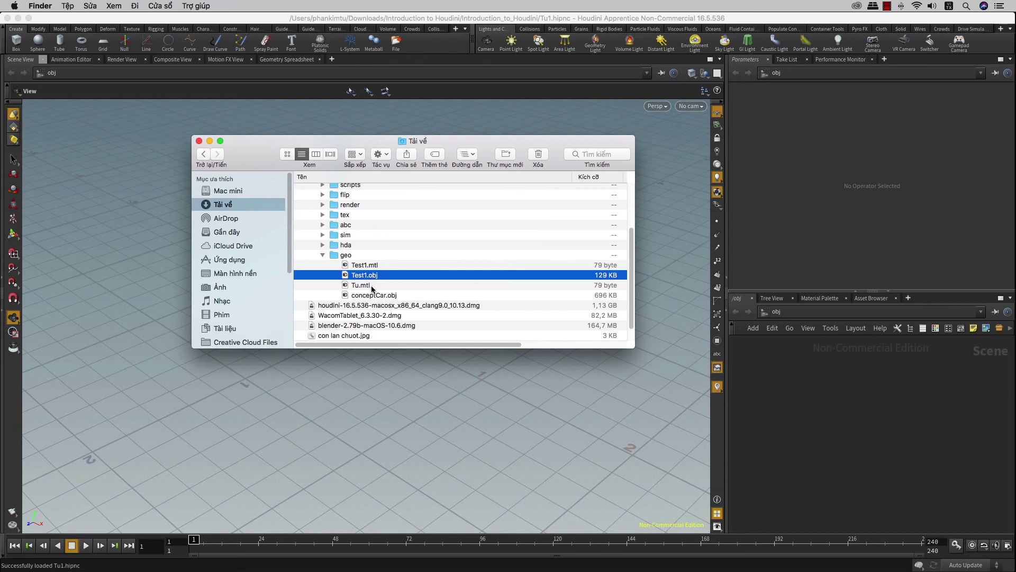
click(363, 288)
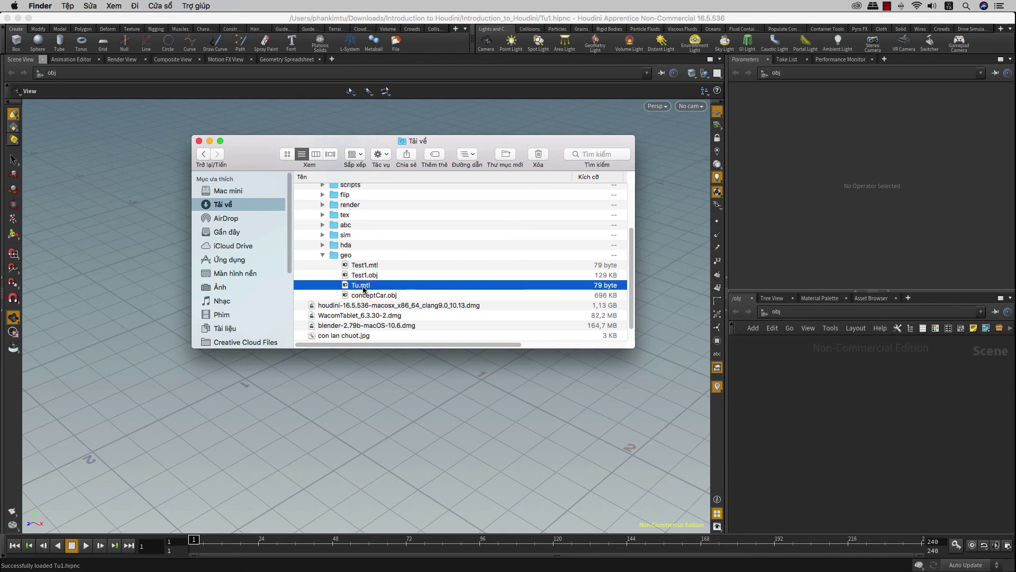
key(super+BackSpace)
click(366, 275)
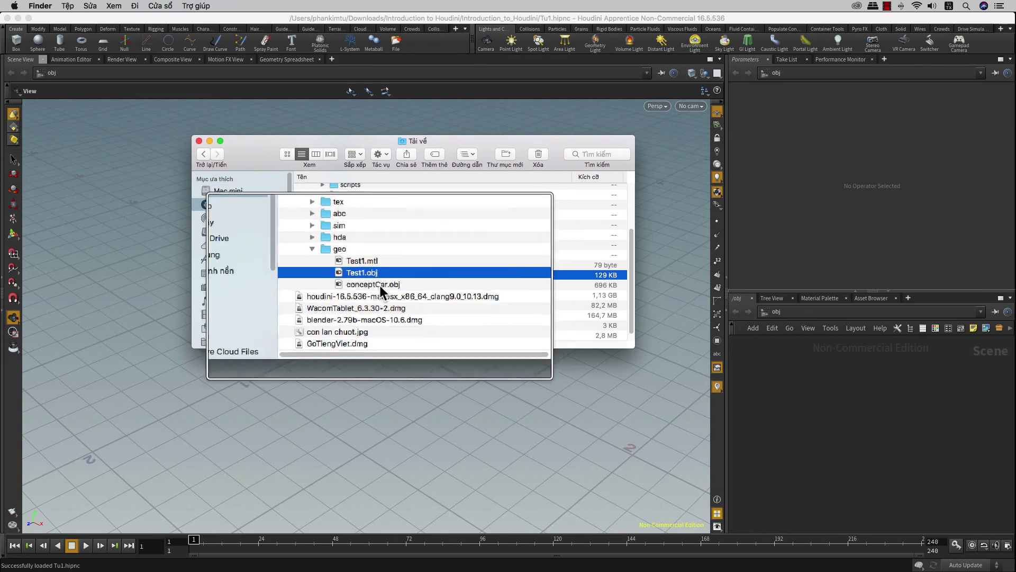
click(209, 141)
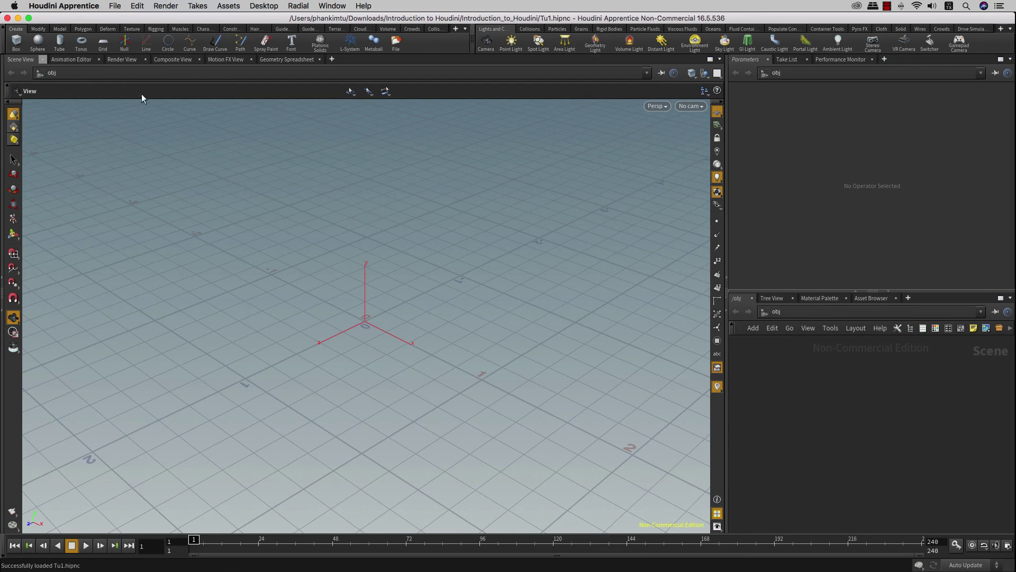
Import $HIP/geo/Test1.obj into Houdini through File > Import > Geometry.
click(115, 7)
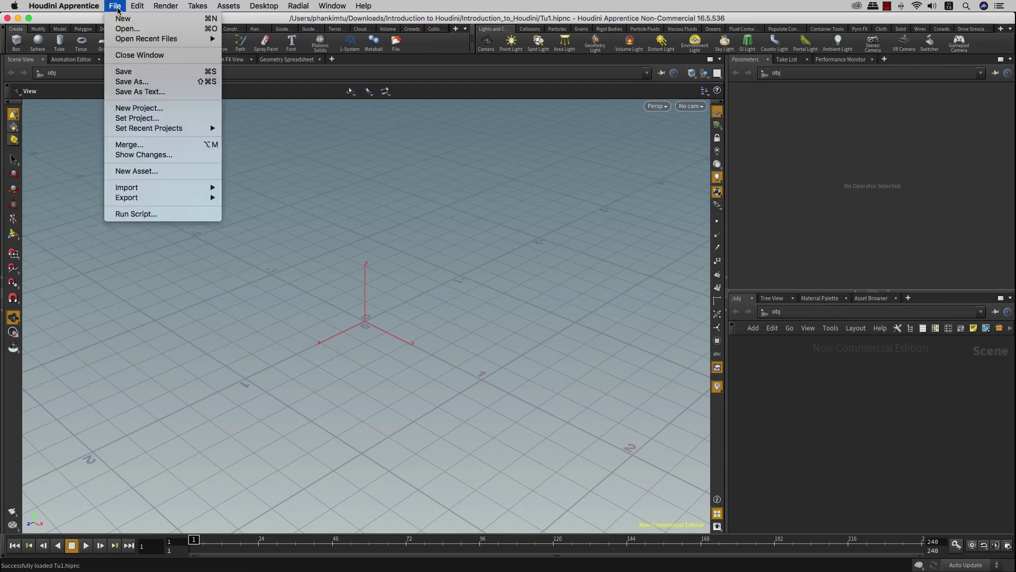
mouse_move(147, 186)
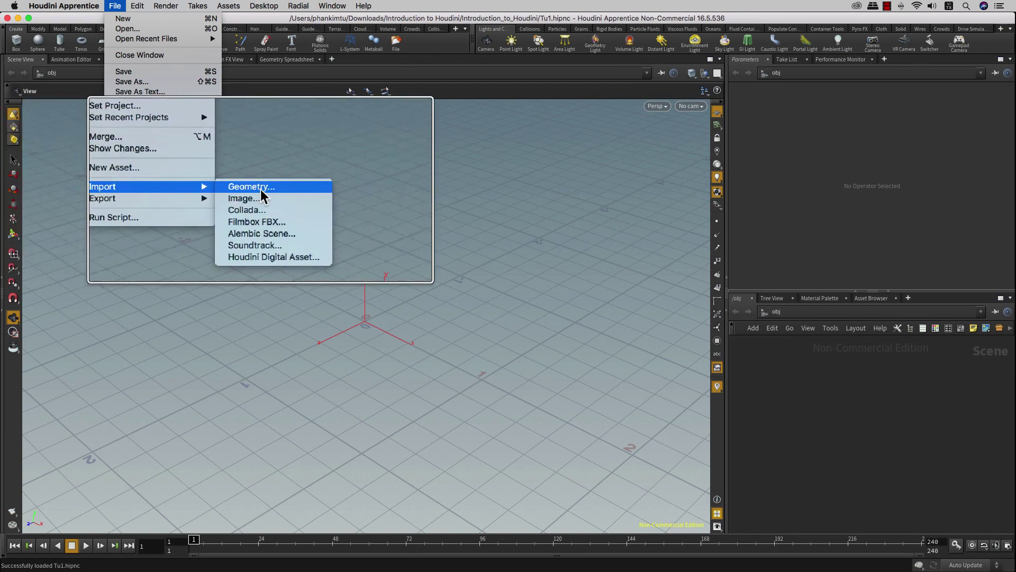
click(254, 188)
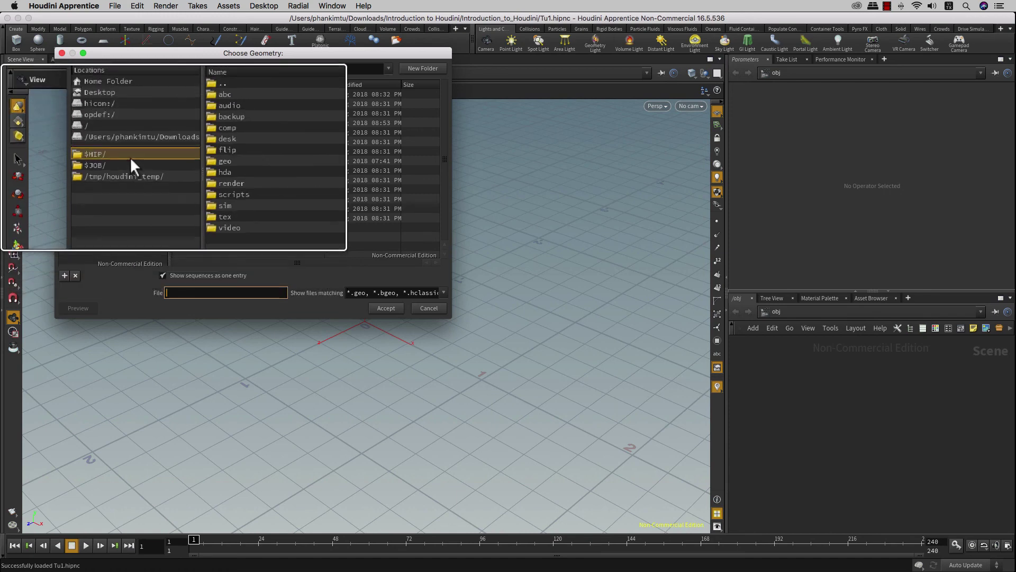
click(186, 161)
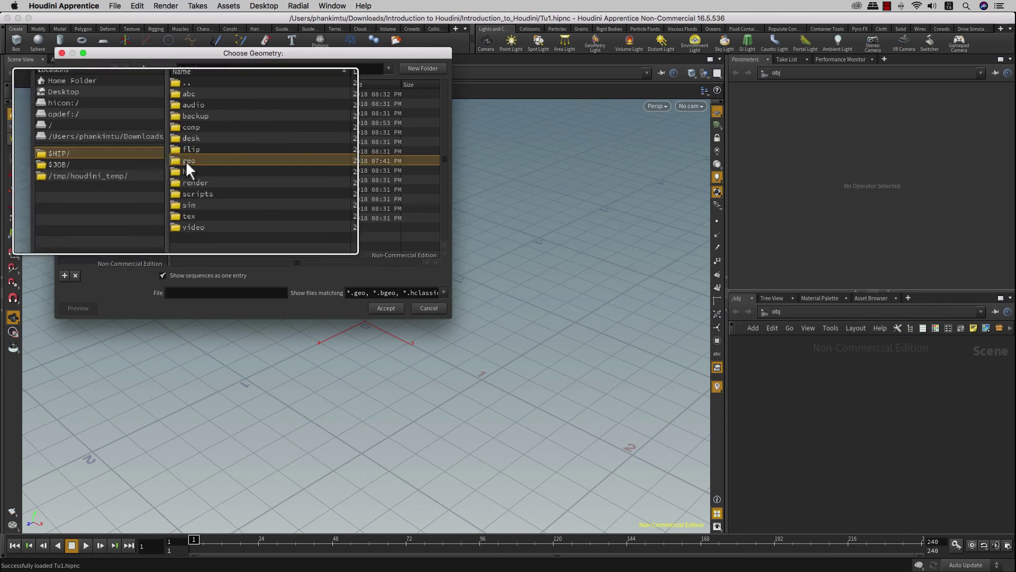
double_click(189, 161)
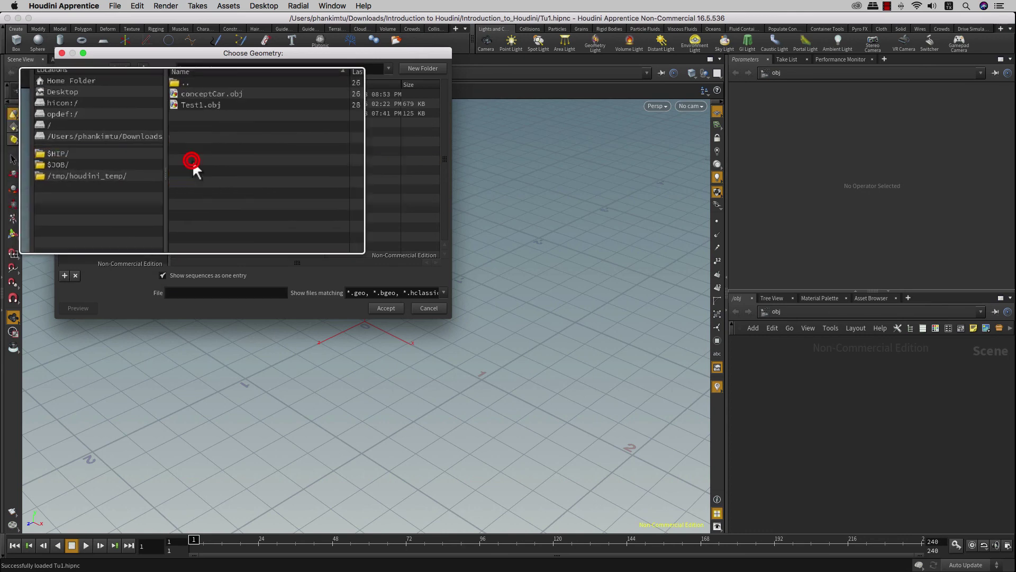
click(193, 115)
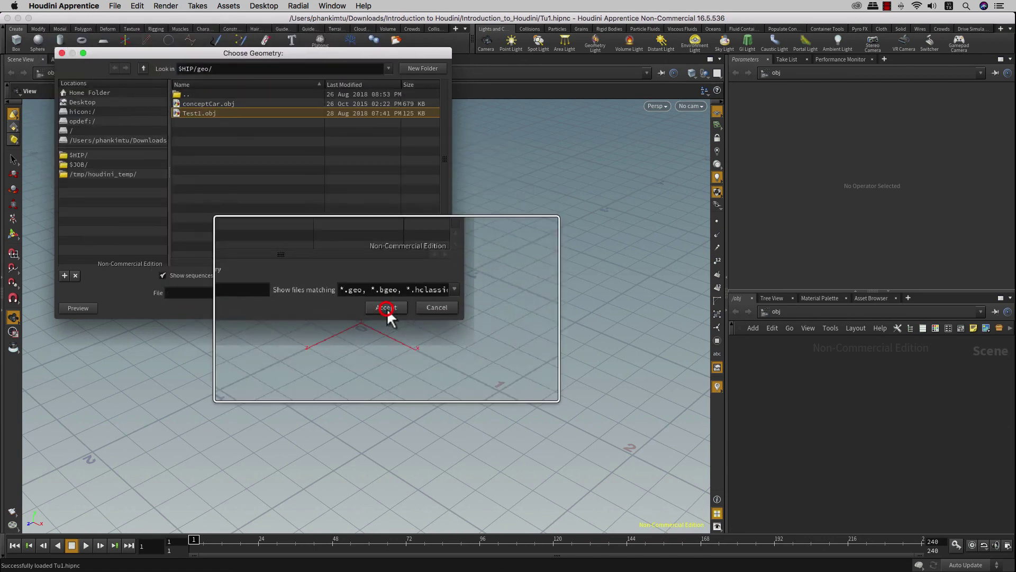
click(386, 308)
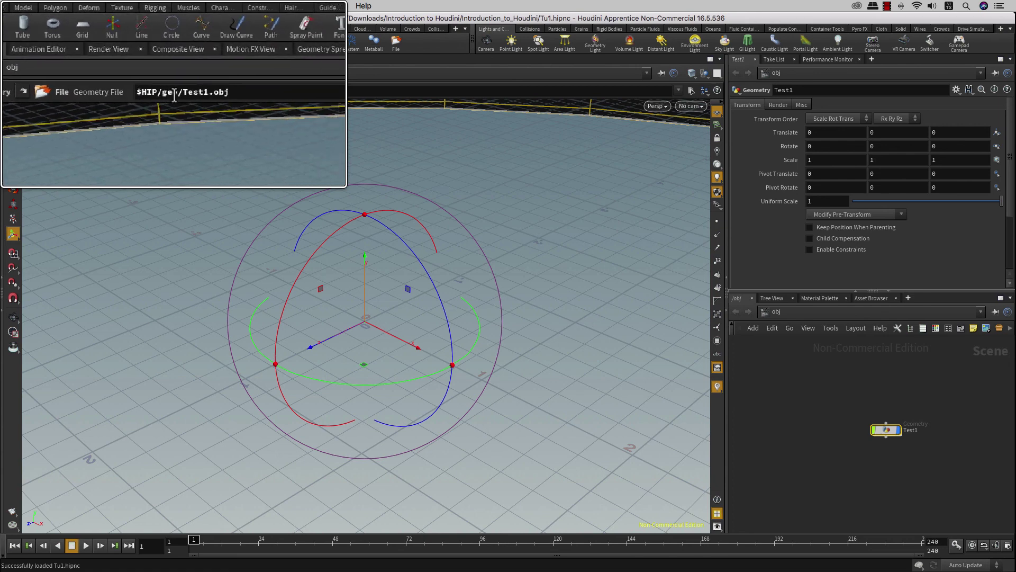
Inspect the Test1 file path $HIP/geo/Test1.obj, noting the $HIP variable, and commit it.
click(174, 94)
key(shift+End)
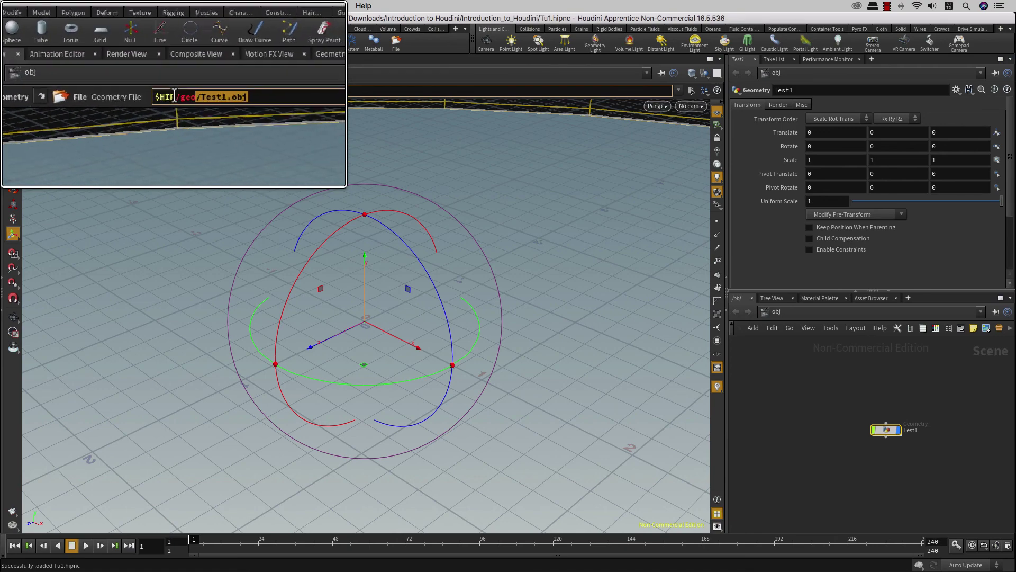
double_click(179, 98)
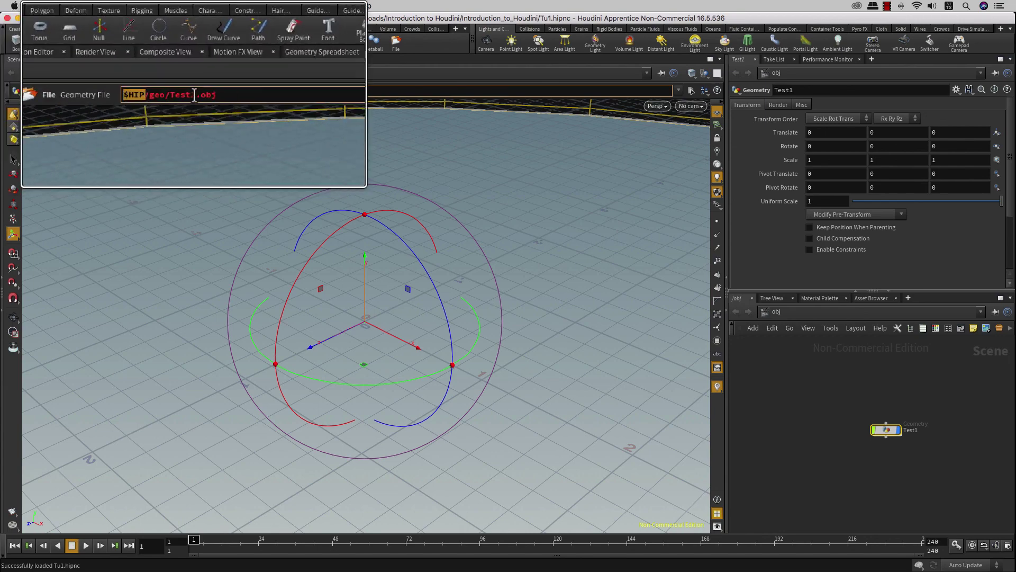
click(174, 97)
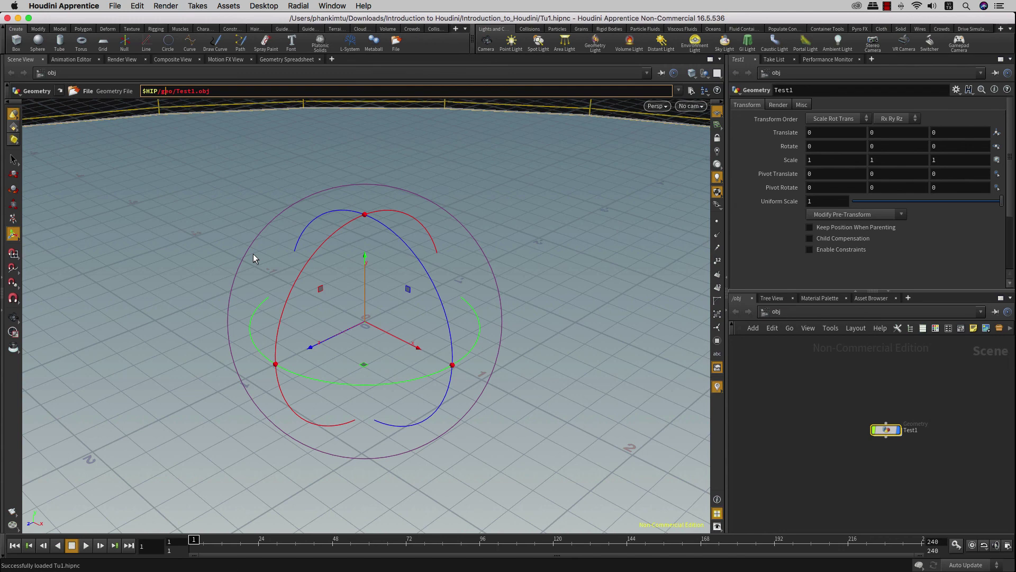
click(277, 277)
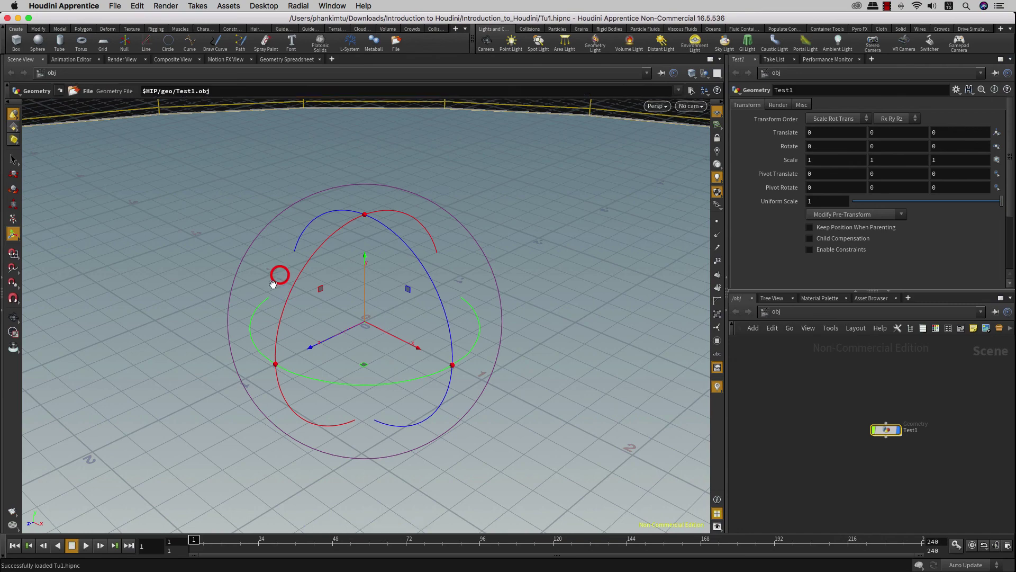
Tumble and dolly the viewport until the whole imported torus is visible.
key(Escape)
mouse_move(273, 284)
mouse_down()
mouse_move(484, 204)
mouse_move(354, 257)
mouse_move(337, 250)
mouse_up()
key(r)
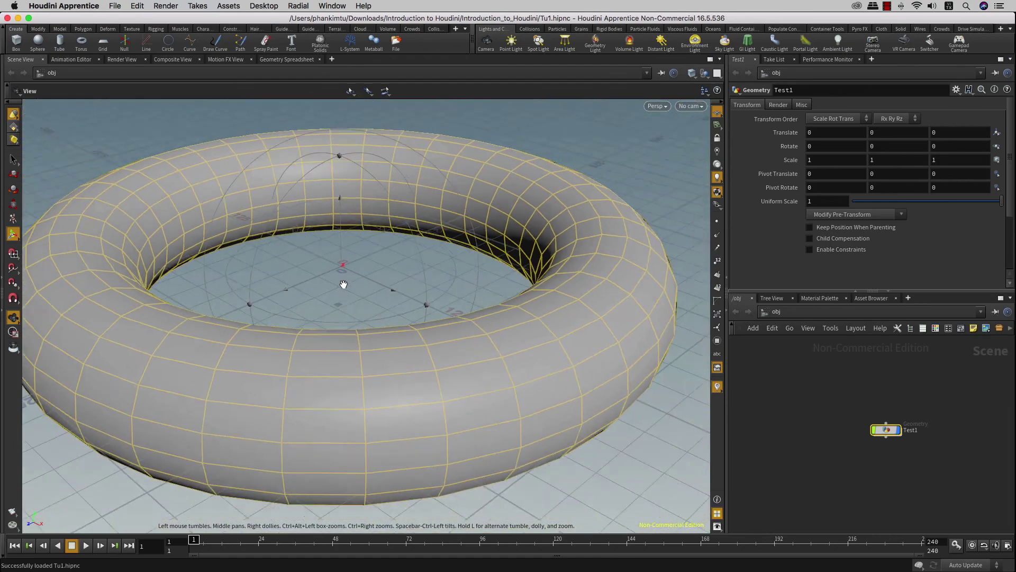
scroll(343, 284, down, 3)
mouse_move(336, 295)
mouse_down()
mouse_move(337, 310)
mouse_move(351, 293)
mouse_up()
key(r)
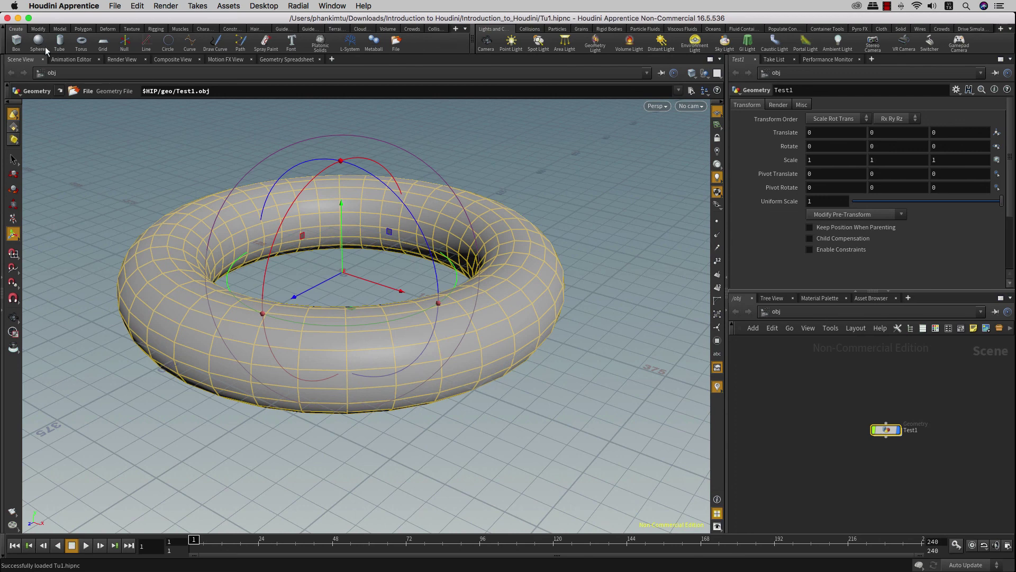
Place a shelf Torus at the grid origin and tidy the Test1 and torus_object1 nodes.
click(87, 43)
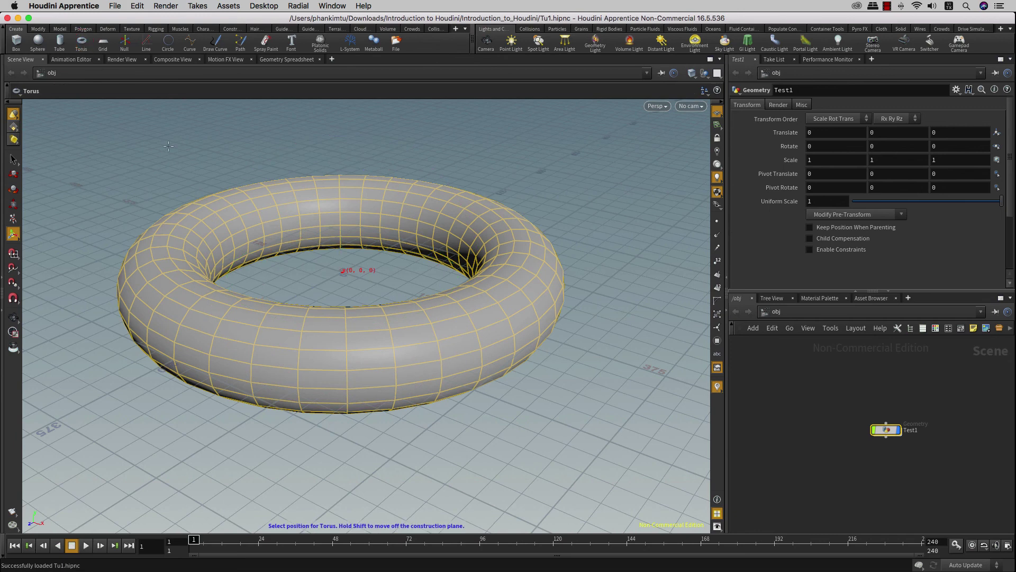
click(284, 235)
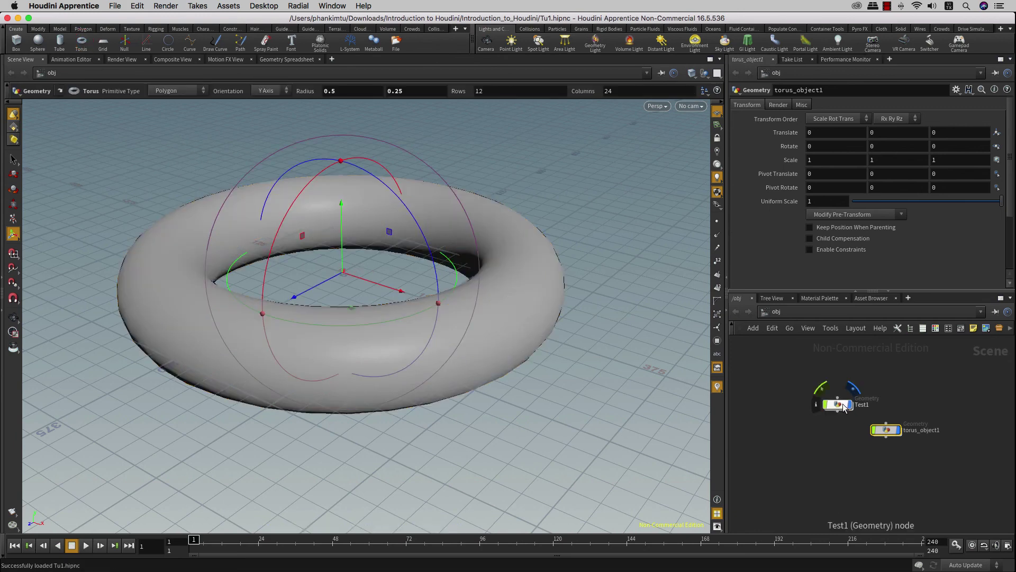
drag(843, 407, 808, 391)
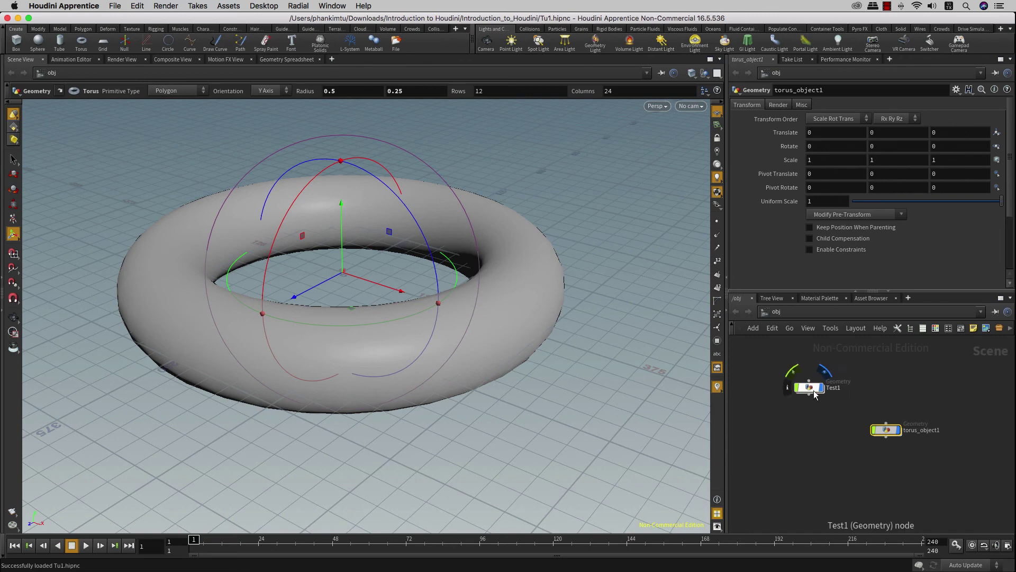
mouse_move(897, 433)
mouse_down()
mouse_move(864, 436)
mouse_move(873, 427)
mouse_up()
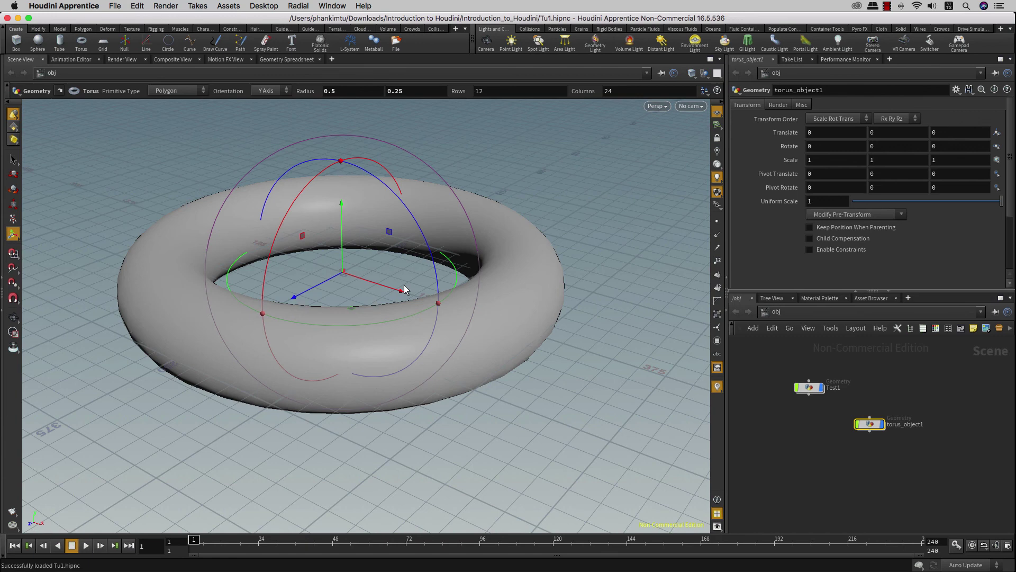
key(h)
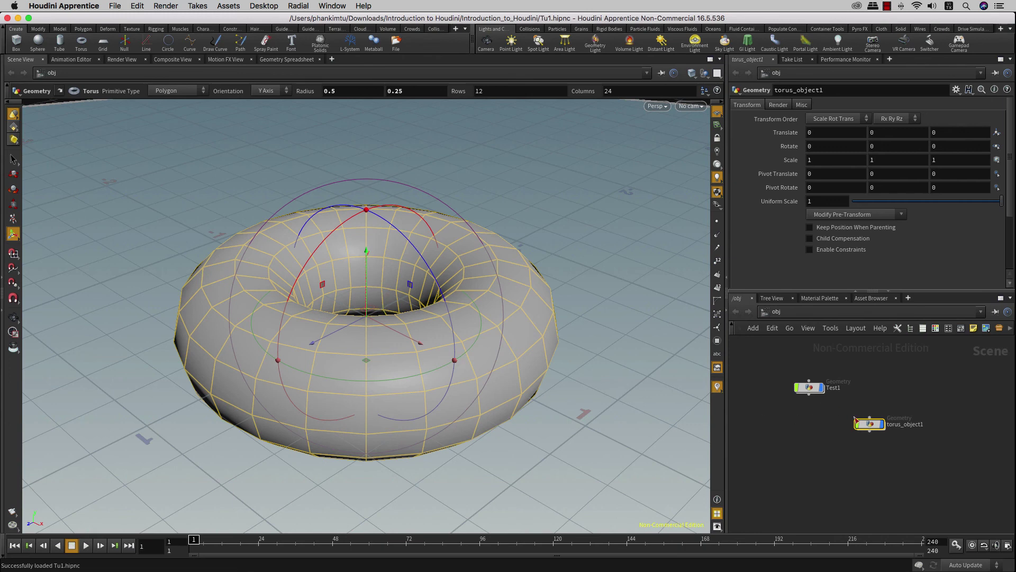
Inside torus_object1, add a Color node and wire torus1 into it.
double_click(871, 425)
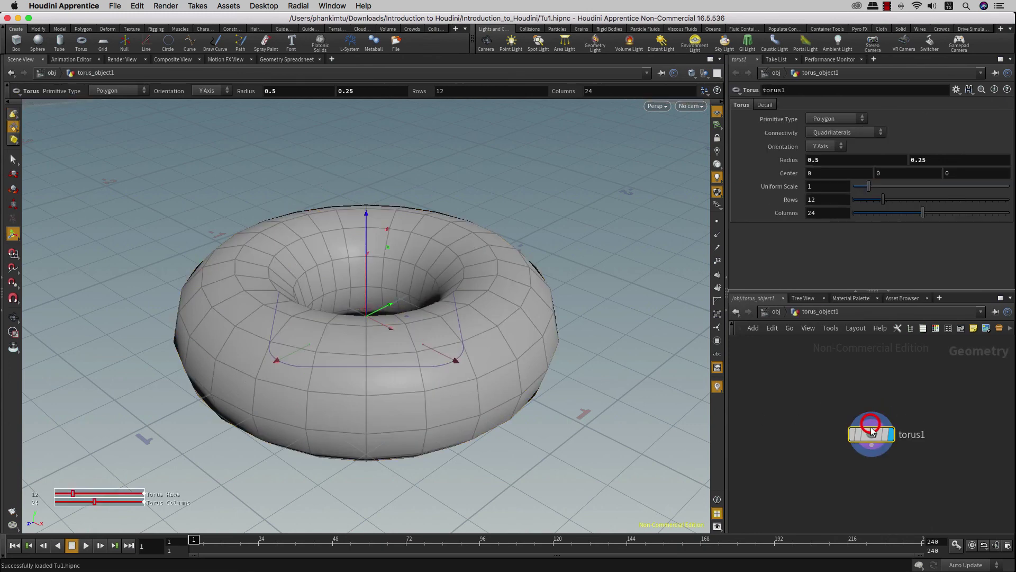
key(Tab)
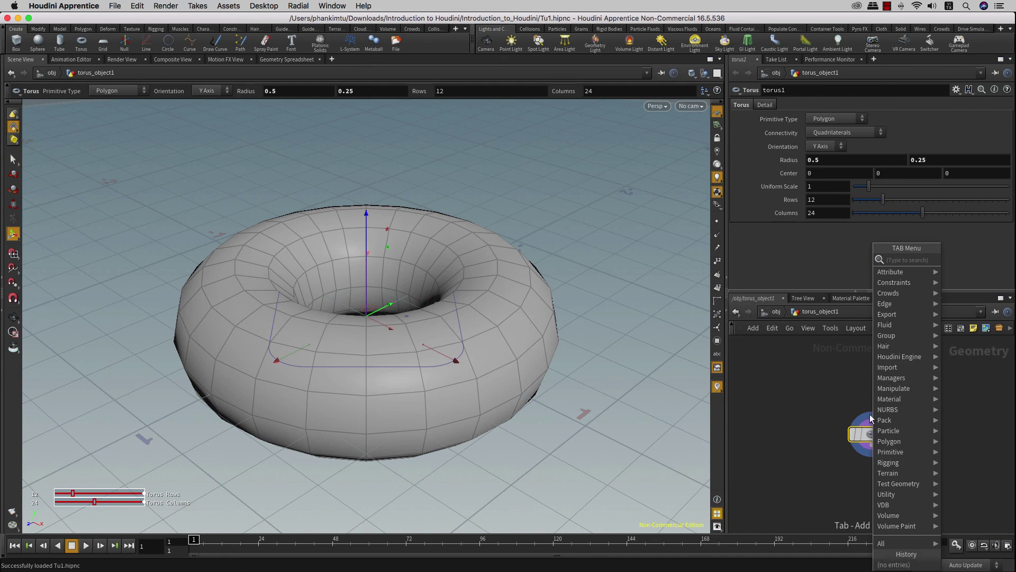
text(co)
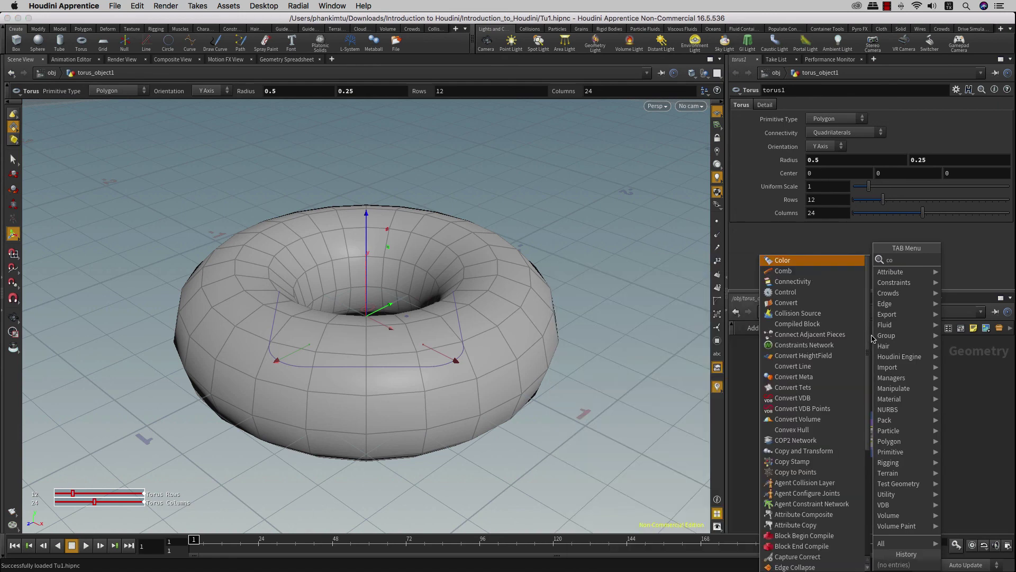
text(l)
key(Return)
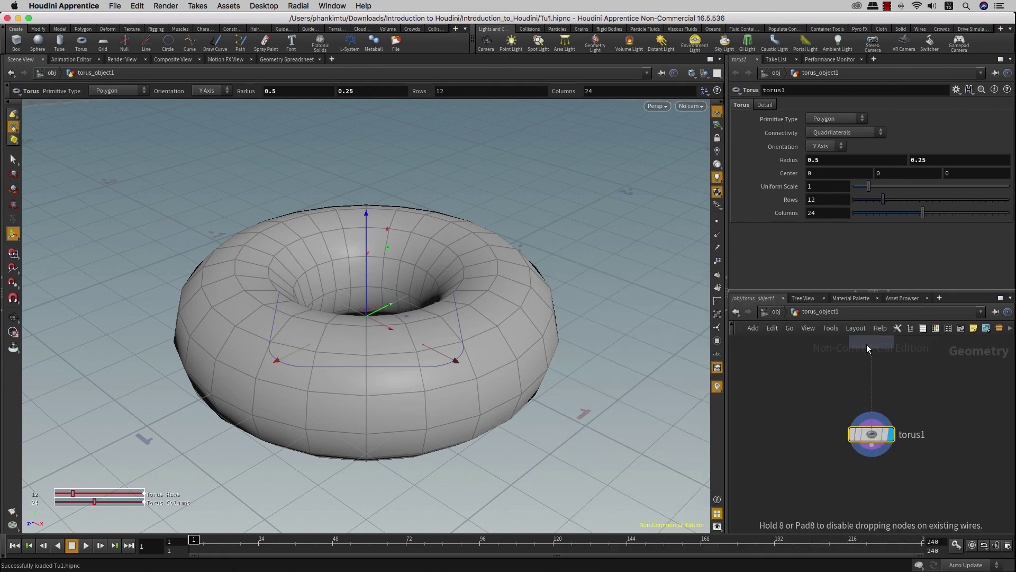
click(875, 455)
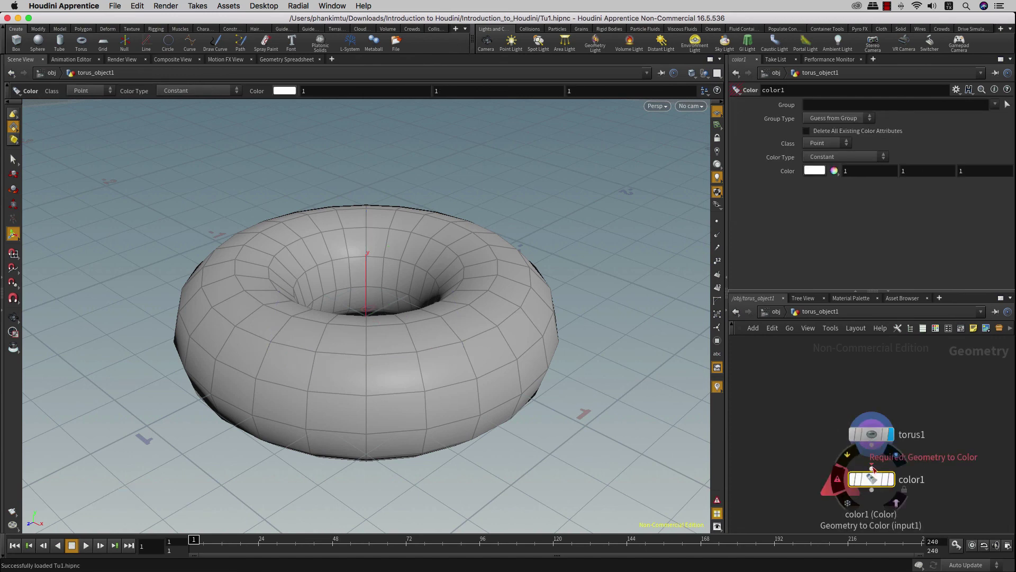
click(872, 478)
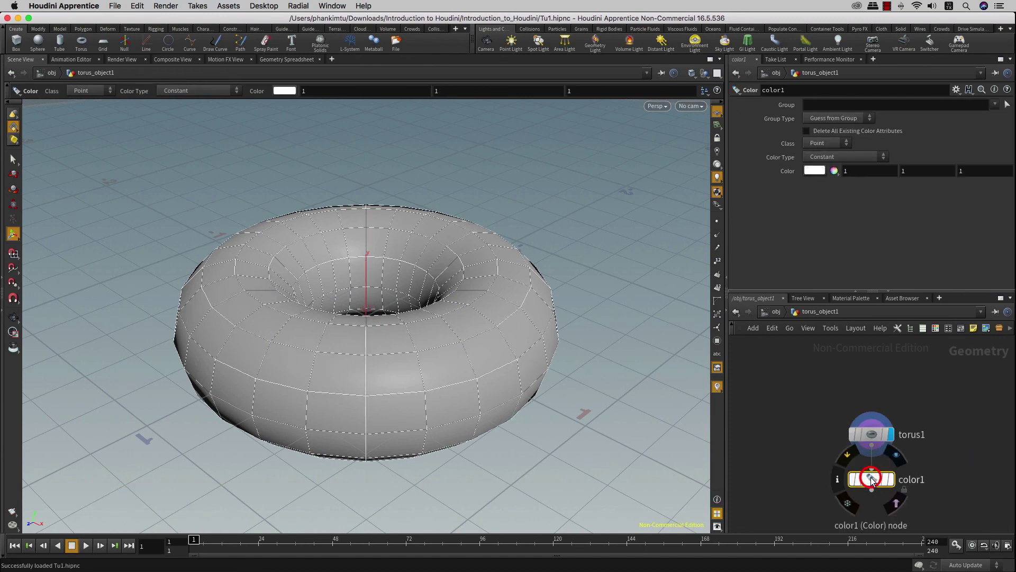
Set color1 to red (0.9, 0, 0), display it, and return to object level.
click(817, 157)
click(783, 192)
click(812, 170)
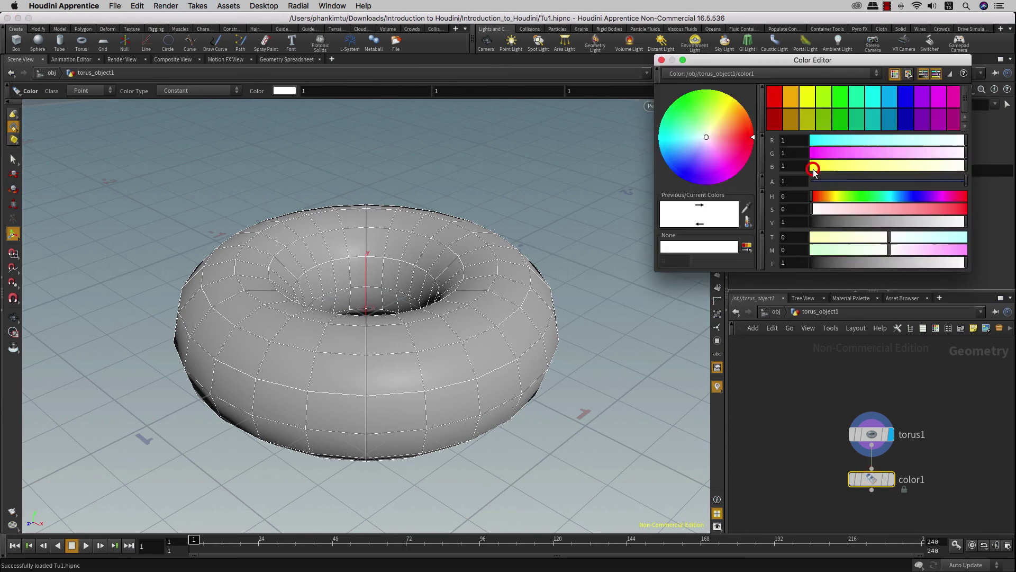
click(777, 95)
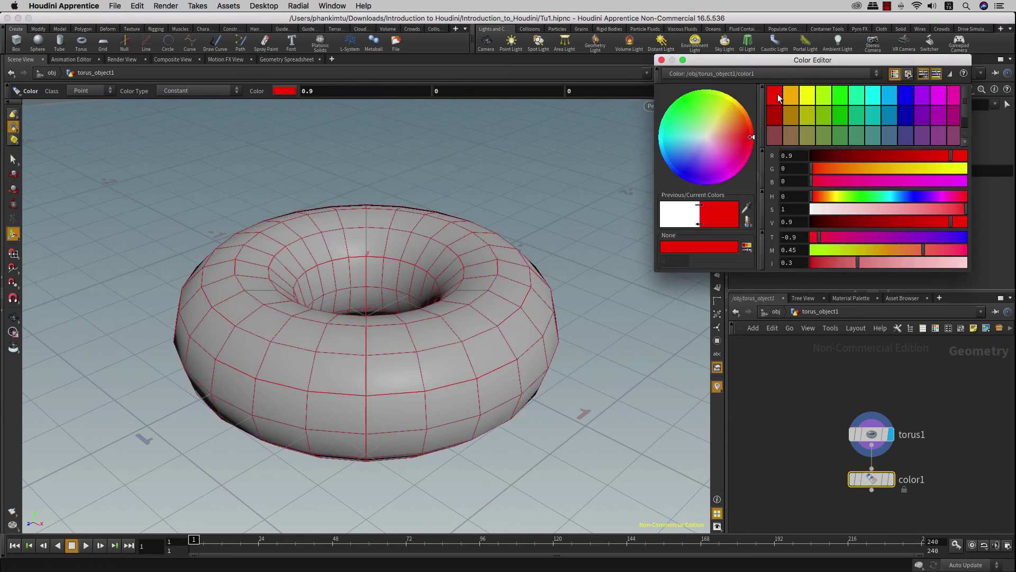
click(661, 60)
click(817, 396)
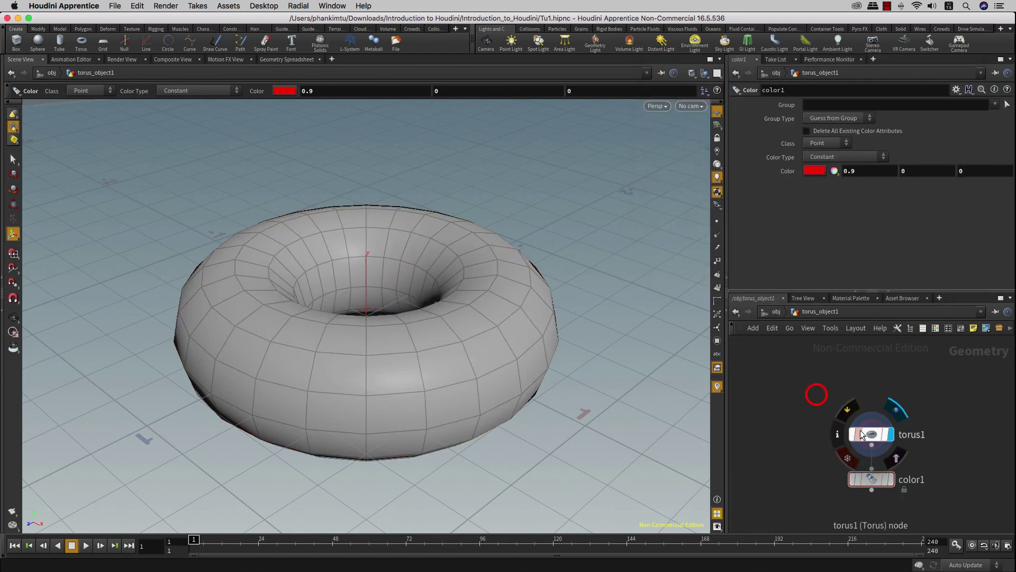
click(891, 479)
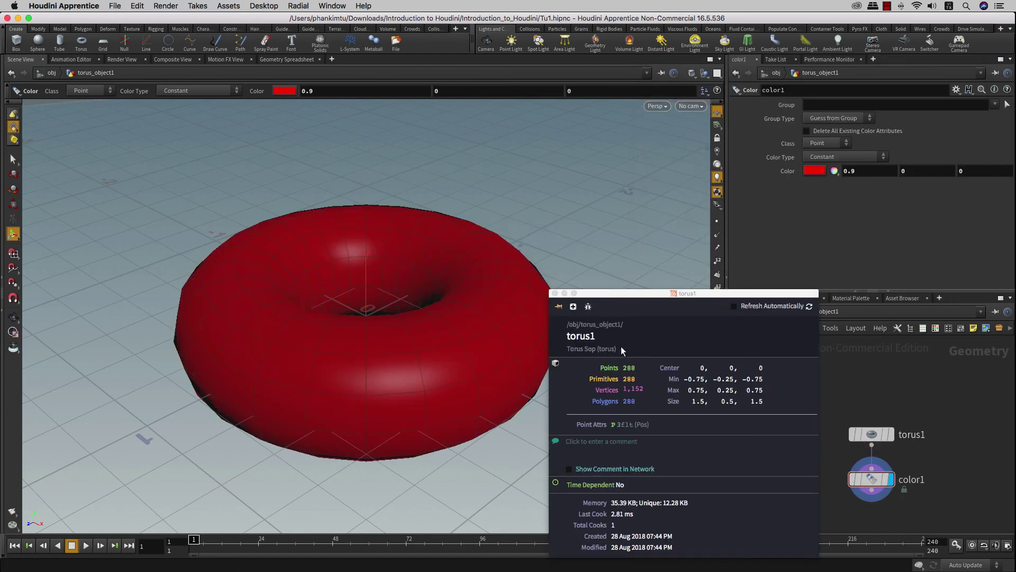
click(556, 292)
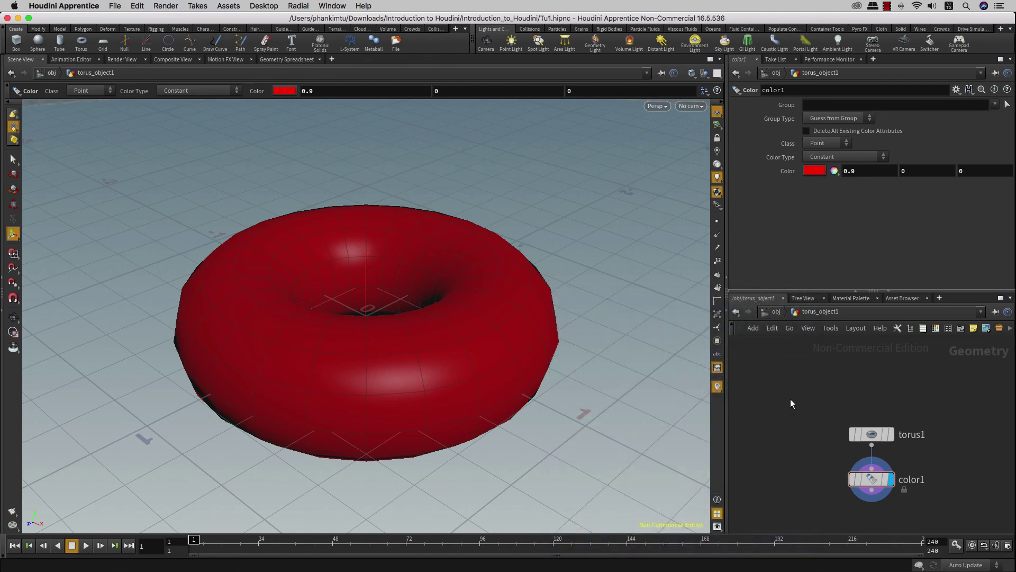
key(u)
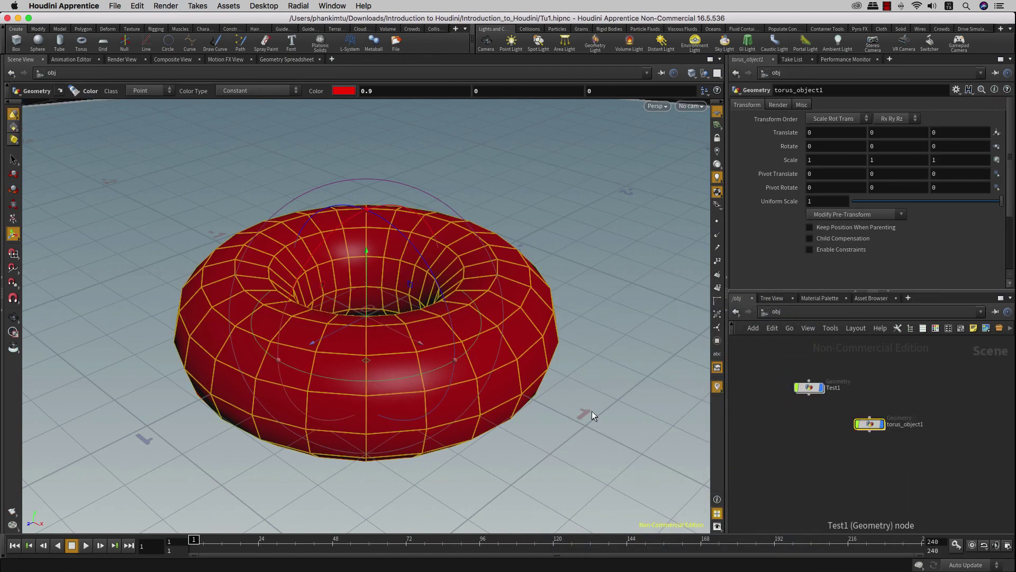
click(591, 411)
key(Escape)
mouse_move(498, 391)
mouse_down()
mouse_move(494, 405)
mouse_move(421, 337)
mouse_move(426, 302)
mouse_up()
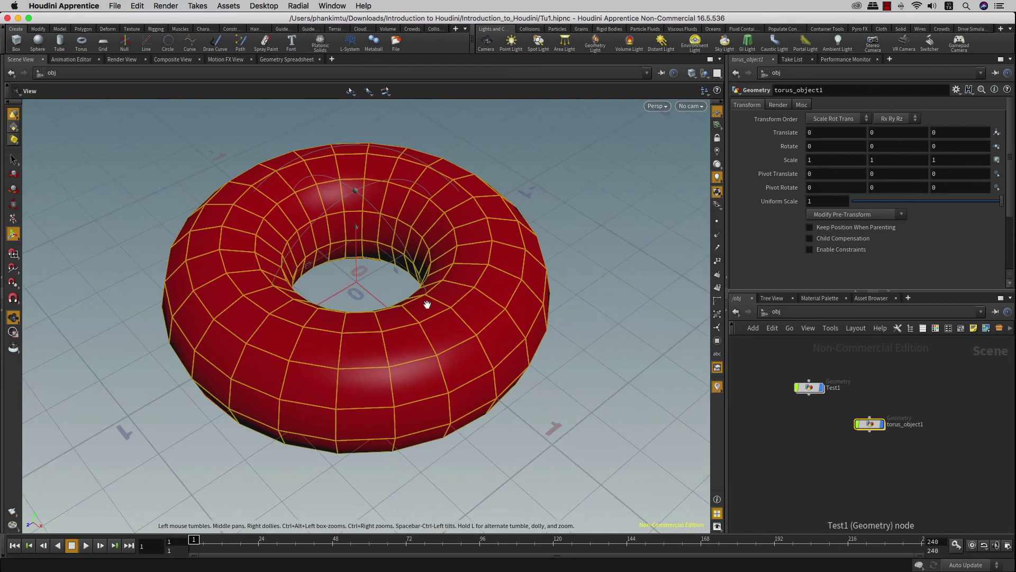
key(Return)
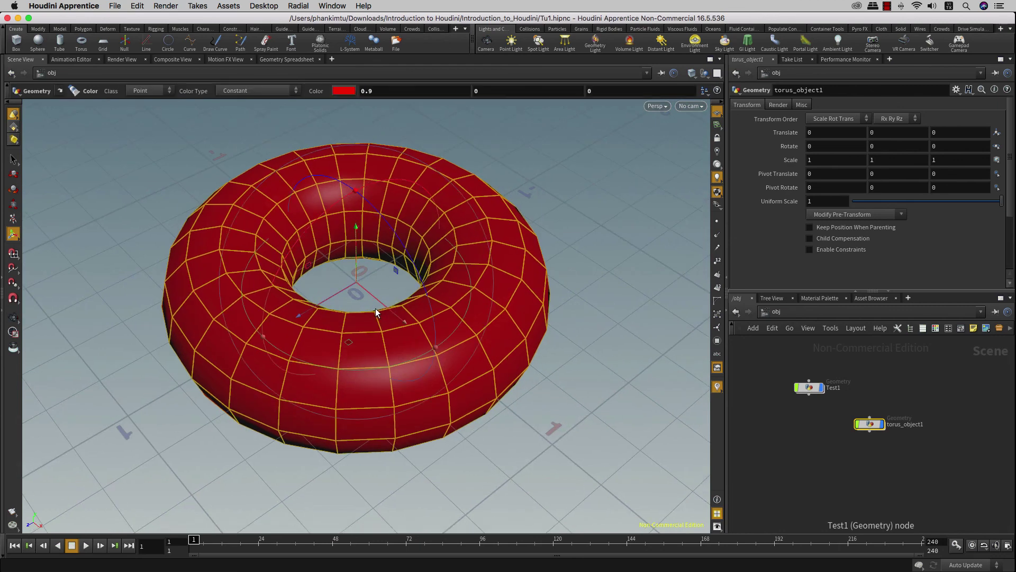
key(Escape)
scroll(376, 309, down, 3)
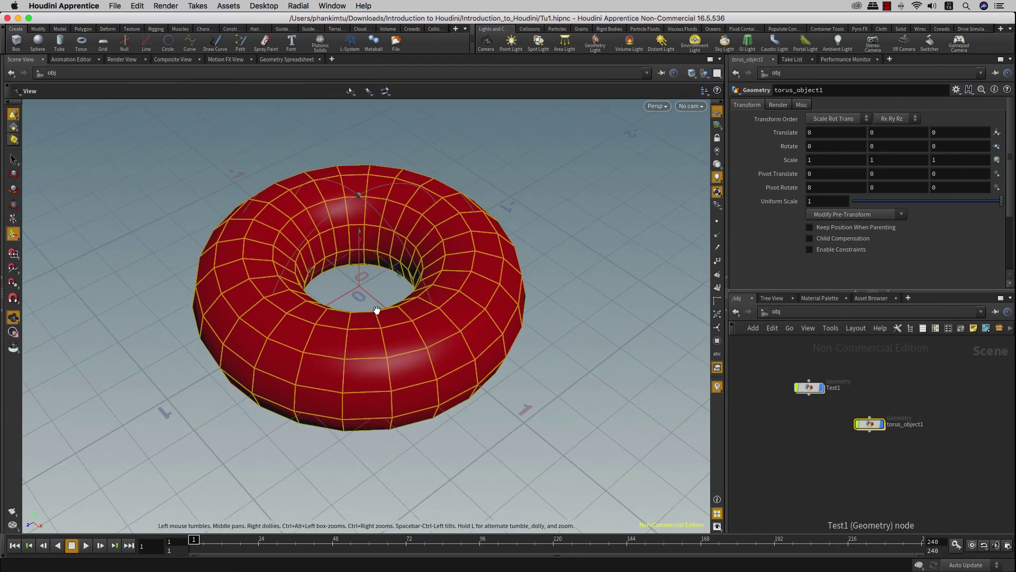
scroll(377, 307, down, 3)
scroll(378, 306, down, 2)
drag(378, 306, 376, 300)
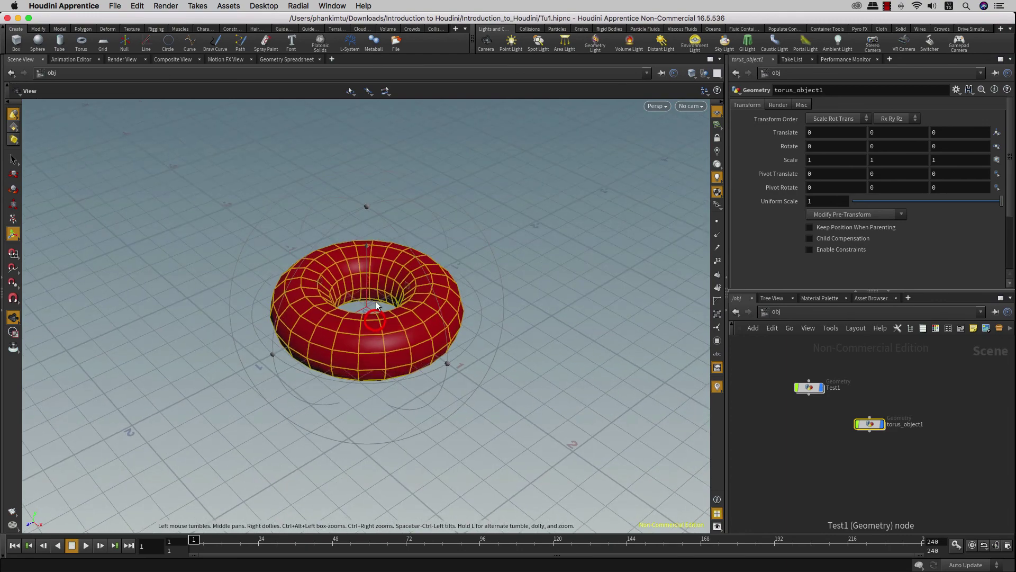
key(Return)
key(Escape)
scroll(375, 304, down, 2)
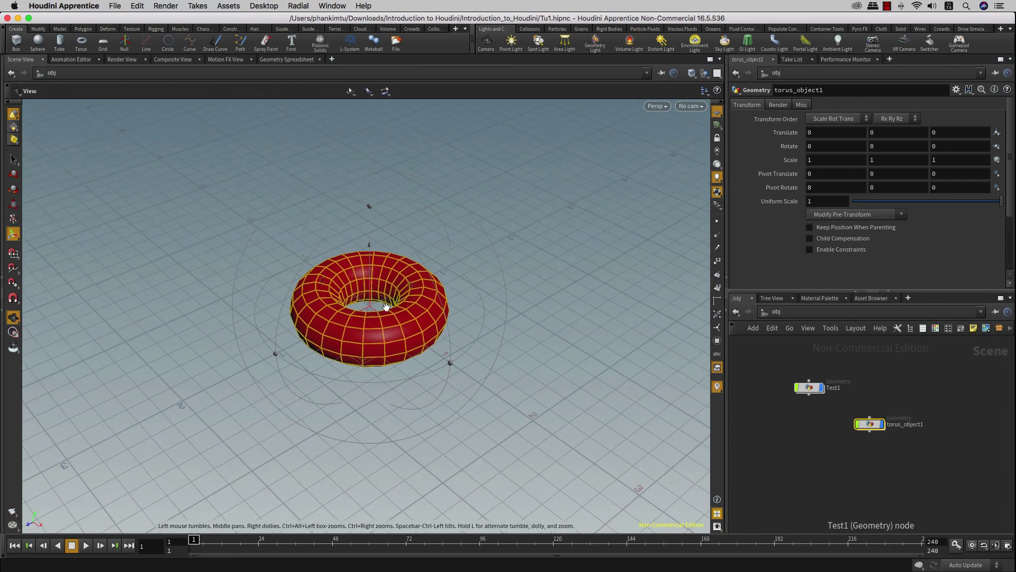
scroll(376, 318, down, 1)
scroll(377, 329, down, 2)
scroll(377, 327, down, 2)
scroll(379, 322, down, 1)
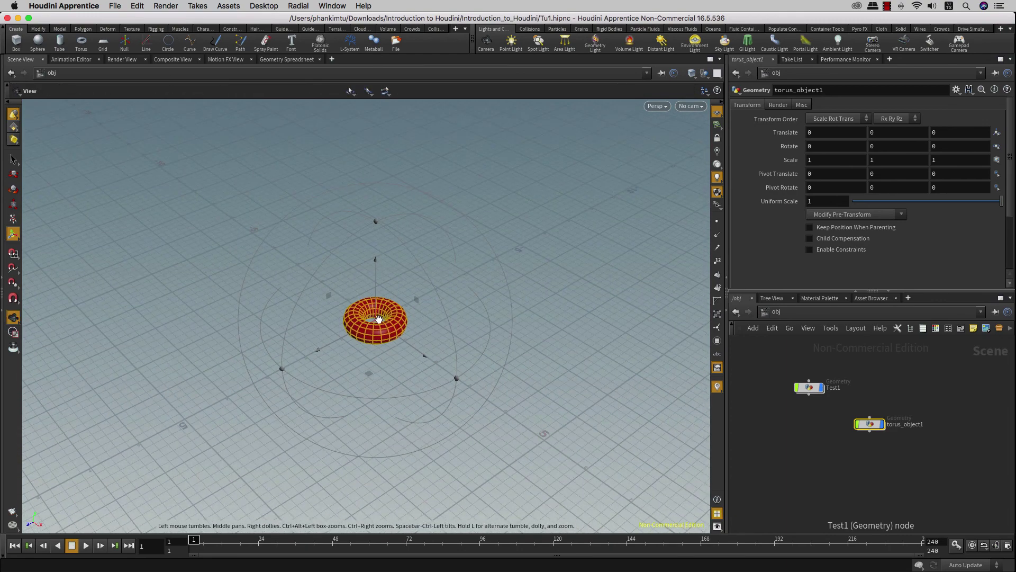
scroll(381, 317, down, 1)
scroll(385, 312, down, 1)
scroll(384, 316, down, 2)
scroll(385, 321, down, 2)
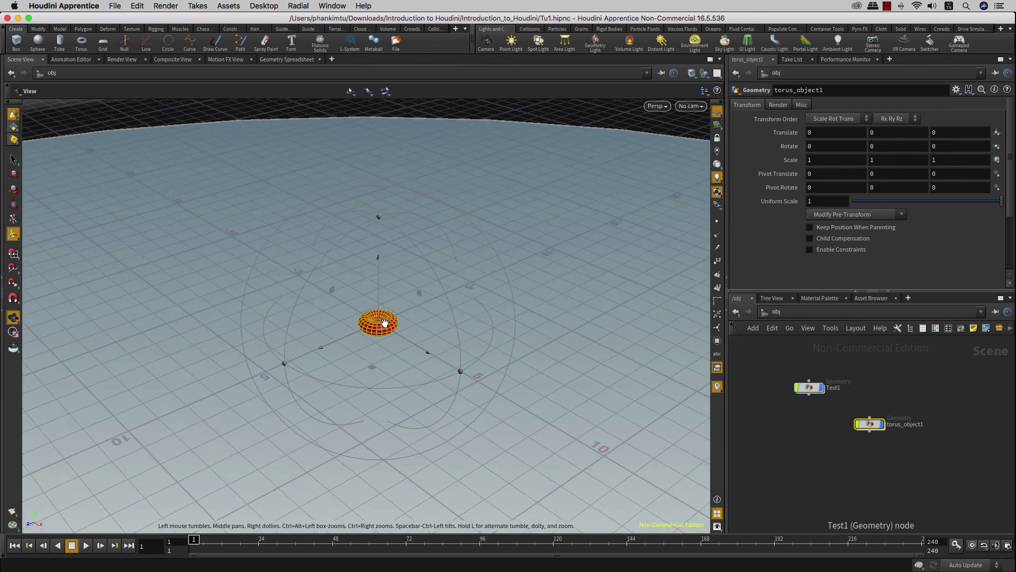
key(Return)
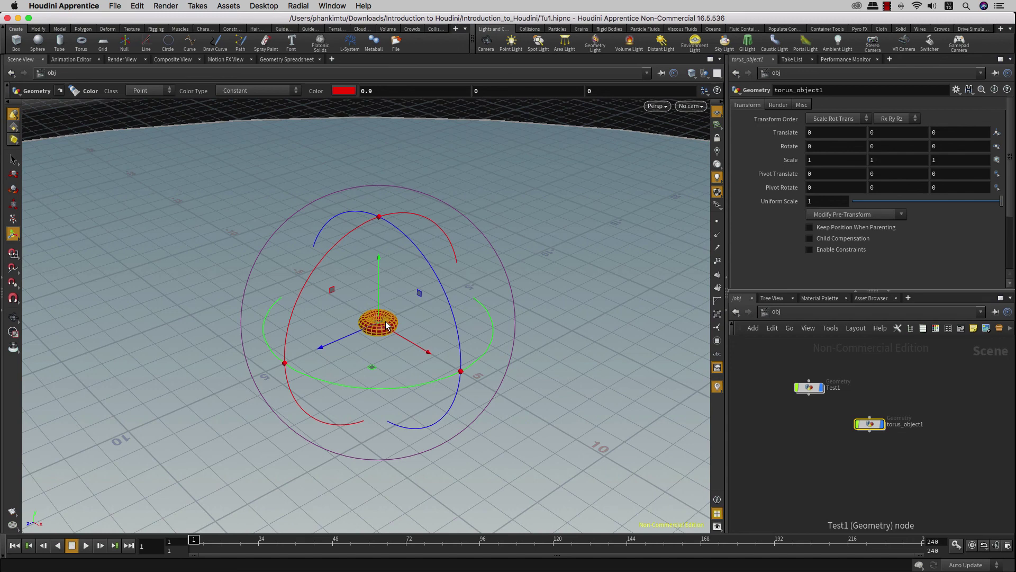
key(Escape)
drag(394, 345, 441, 348)
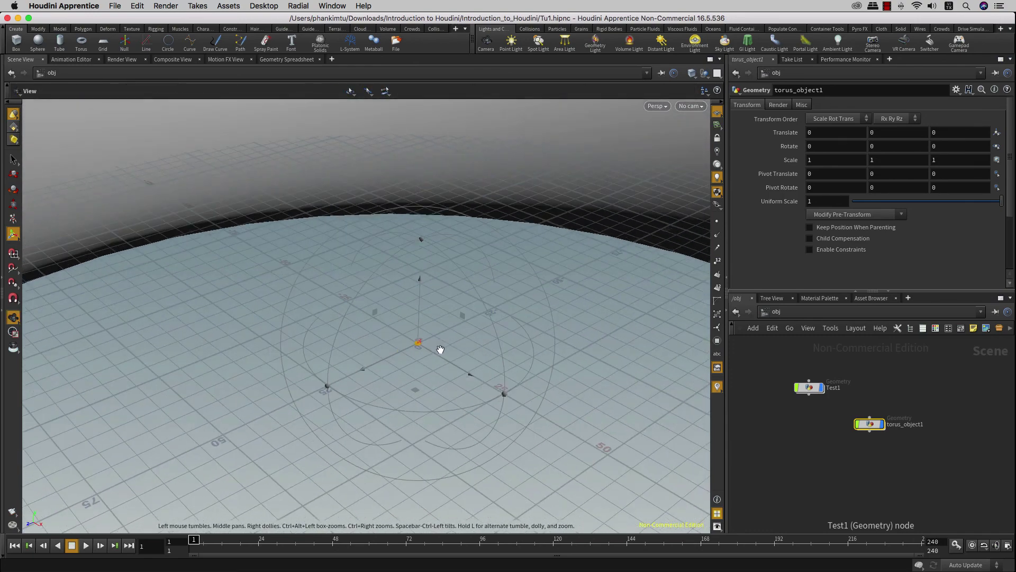
scroll(441, 348, up, 3)
scroll(441, 349, up, 3)
scroll(440, 352, up, 4)
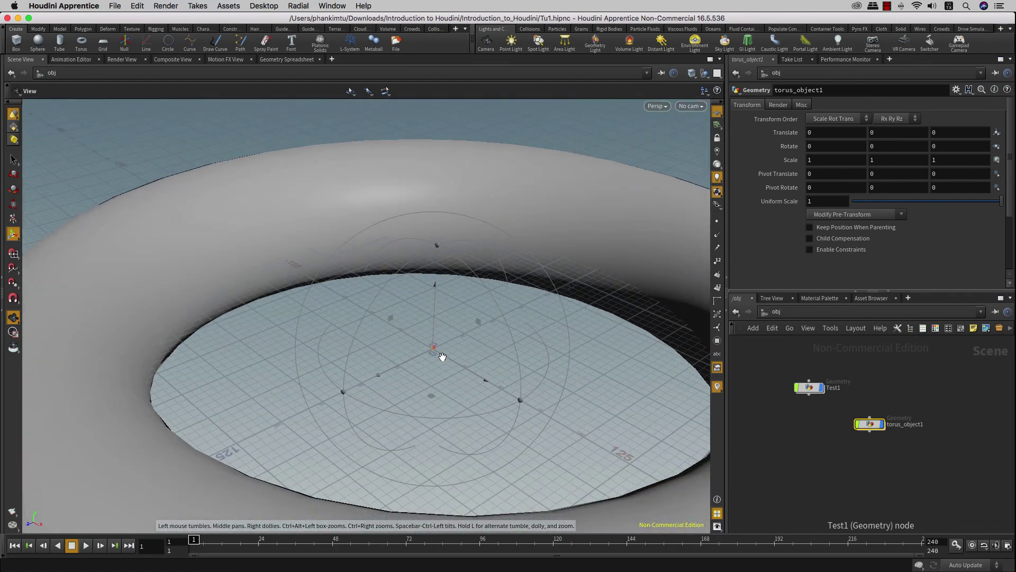
drag(441, 352, 447, 243)
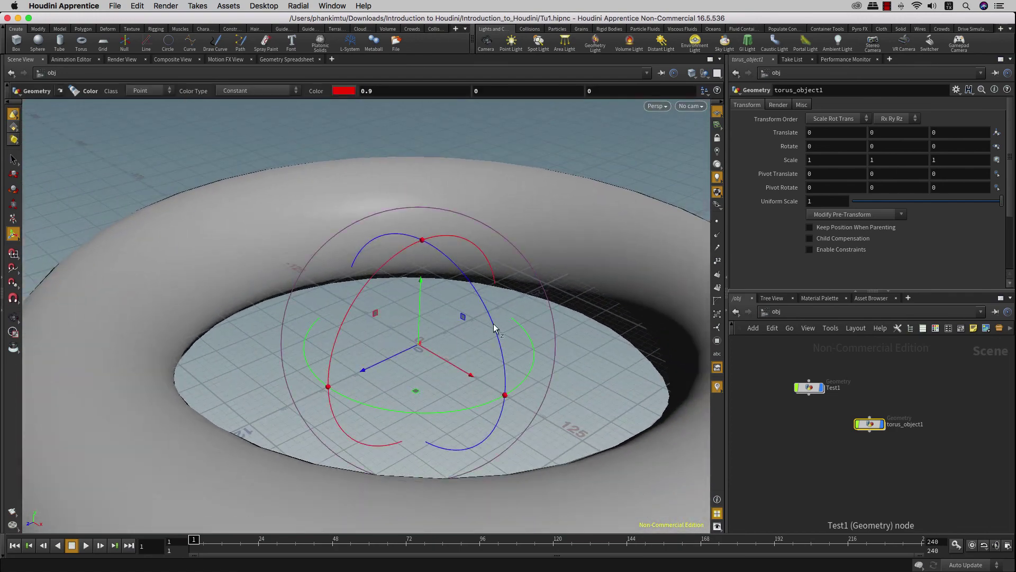
mouse_move(470, 288)
mouse_down()
mouse_move(464, 324)
mouse_move(479, 290)
mouse_up()
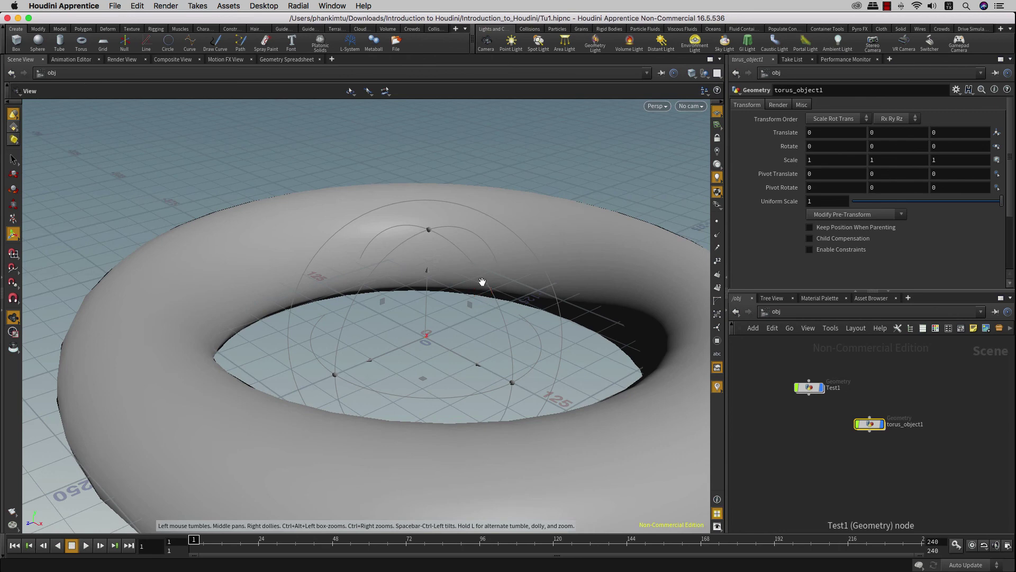
key(Return)
drag(548, 443, 482, 334)
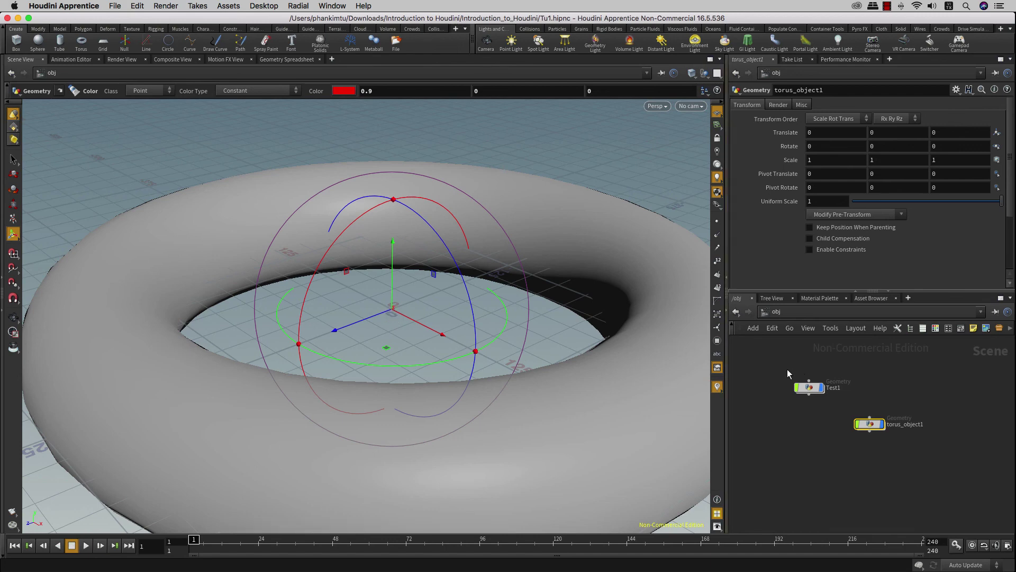
drag(766, 355, 967, 498)
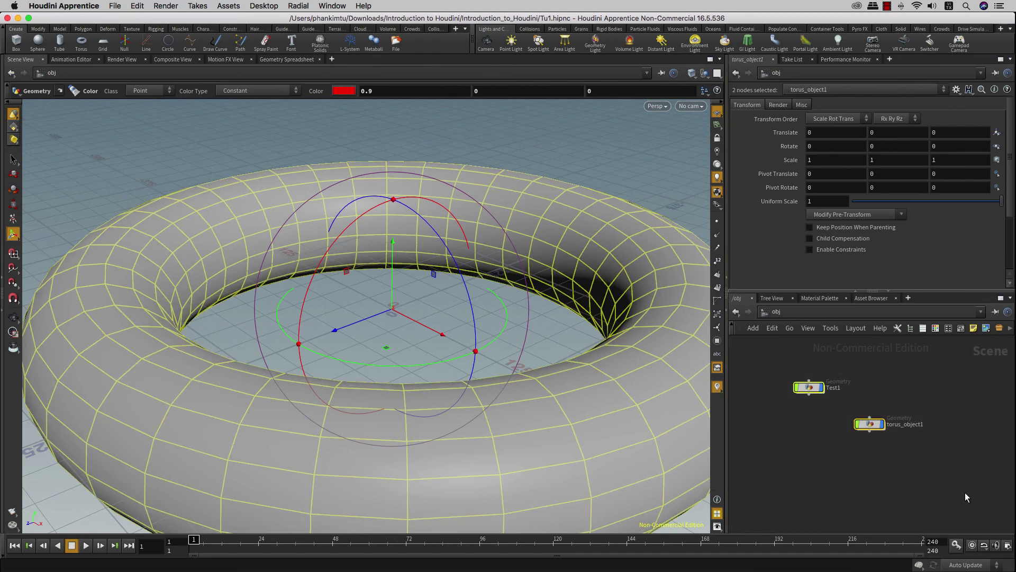
Delete the selected Test1 and torus_object1 objects from the object network.
key(Delete)
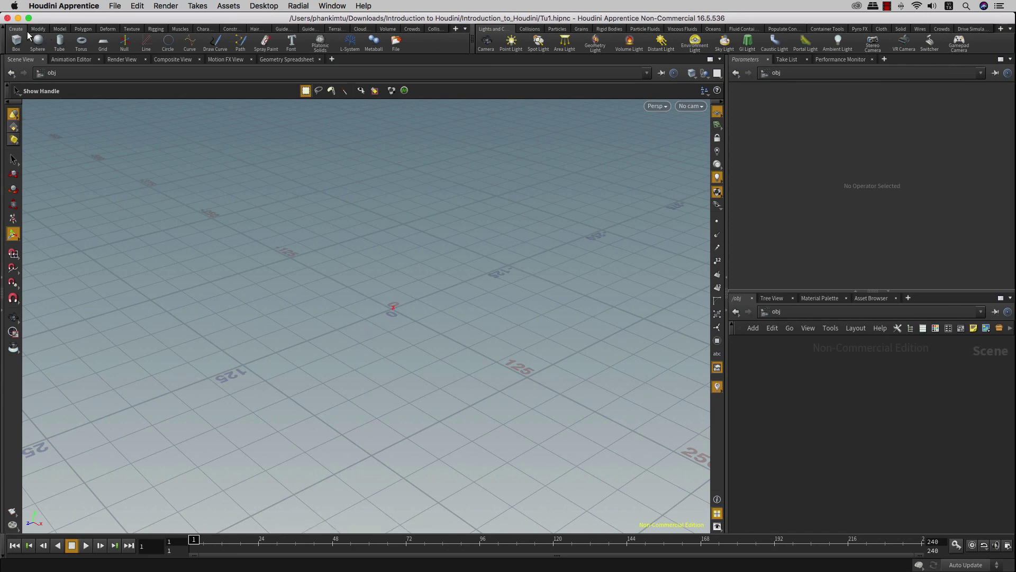
Choose conceptCar.obj from $HIP/geo as the geometry file to import.
click(116, 6)
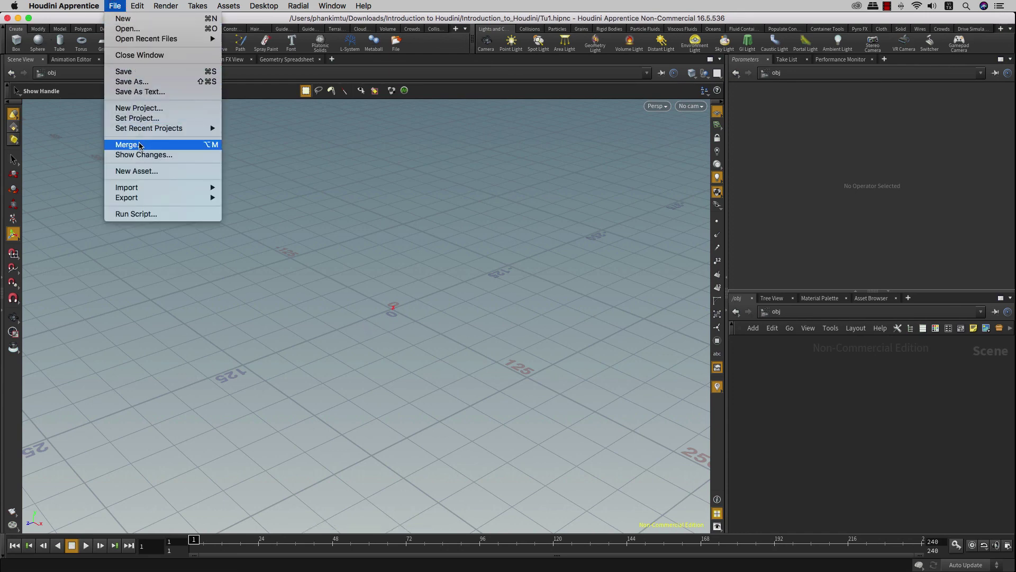
mouse_move(127, 187)
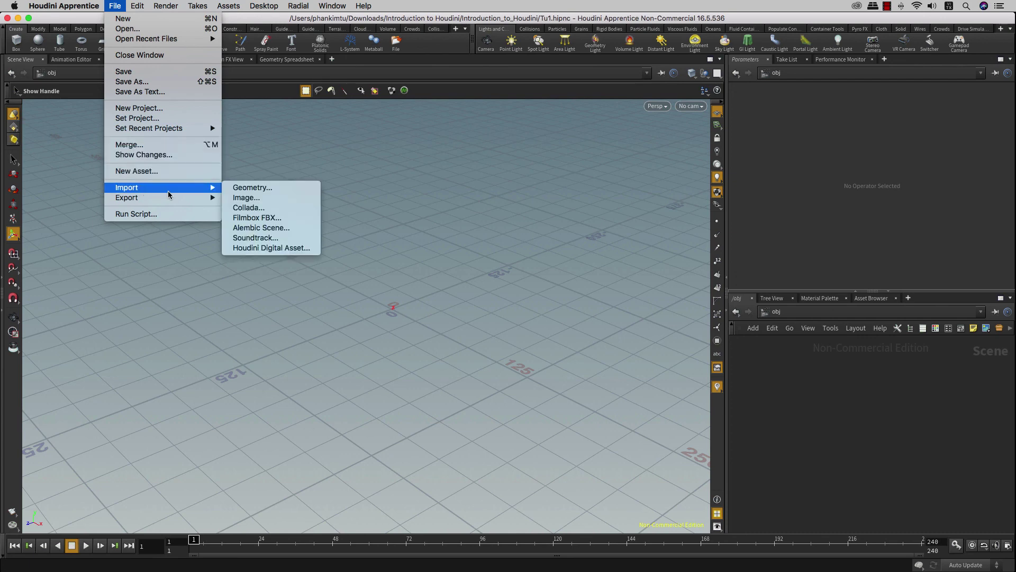
click(264, 188)
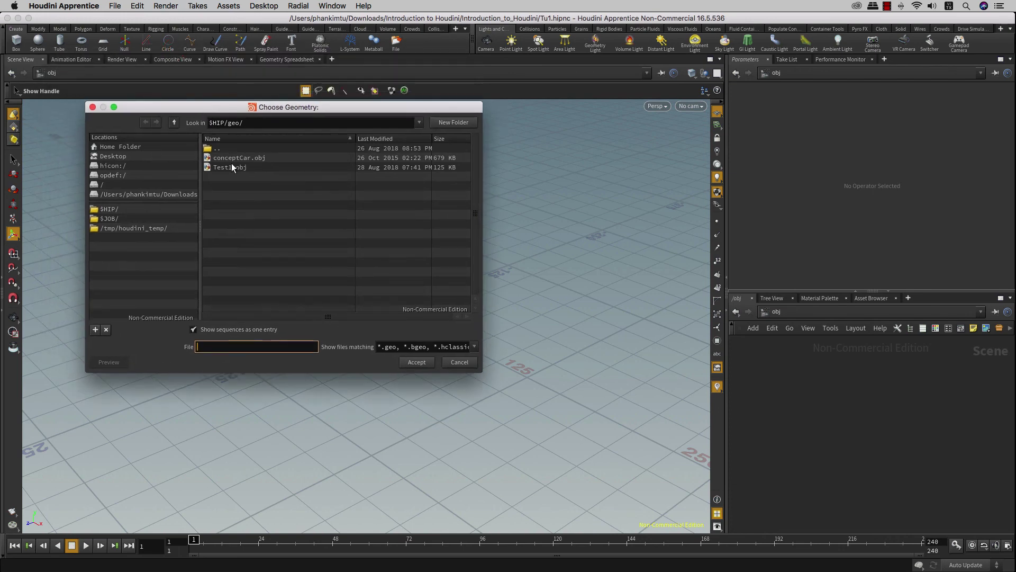
click(237, 168)
click(251, 159)
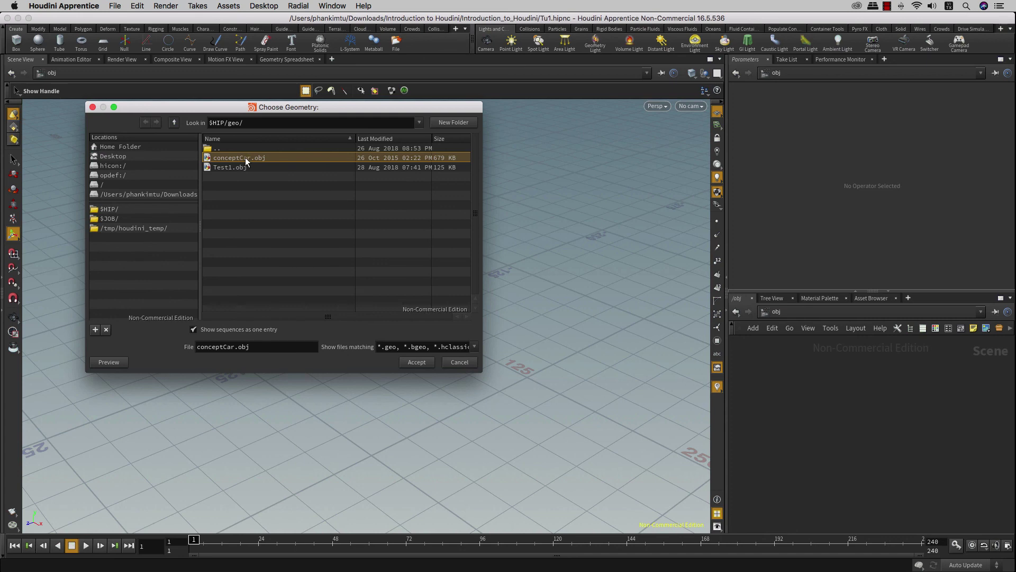
click(416, 362)
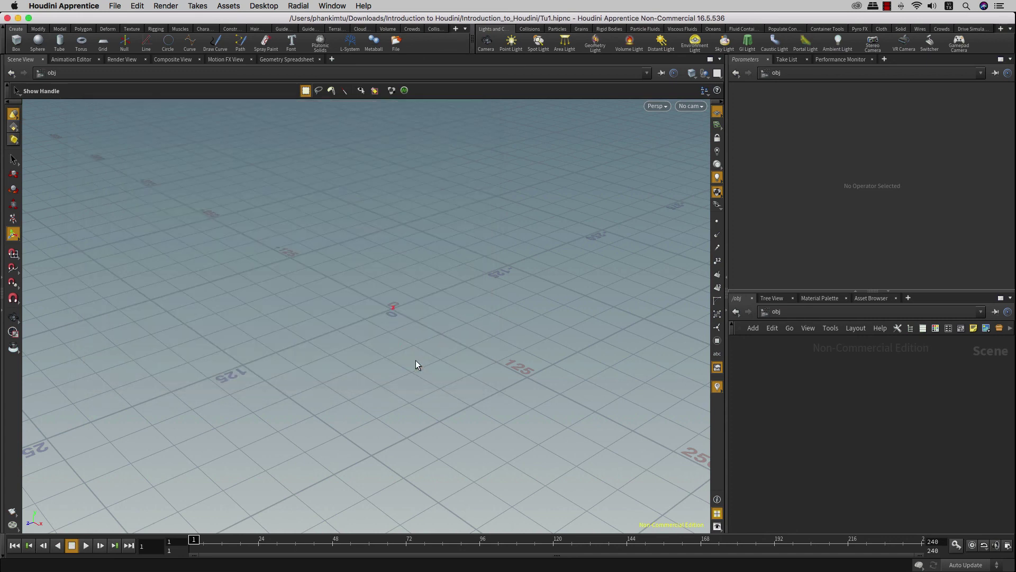
Place the imported conceptCar model at the origin and zoom in on it.
key(Return)
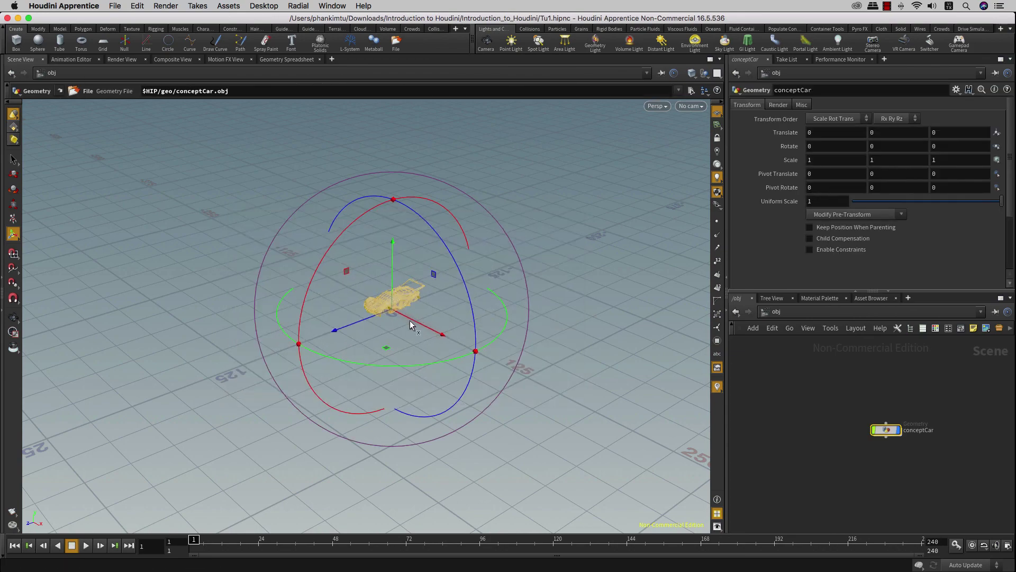
key(Escape)
scroll(409, 310, up, 3)
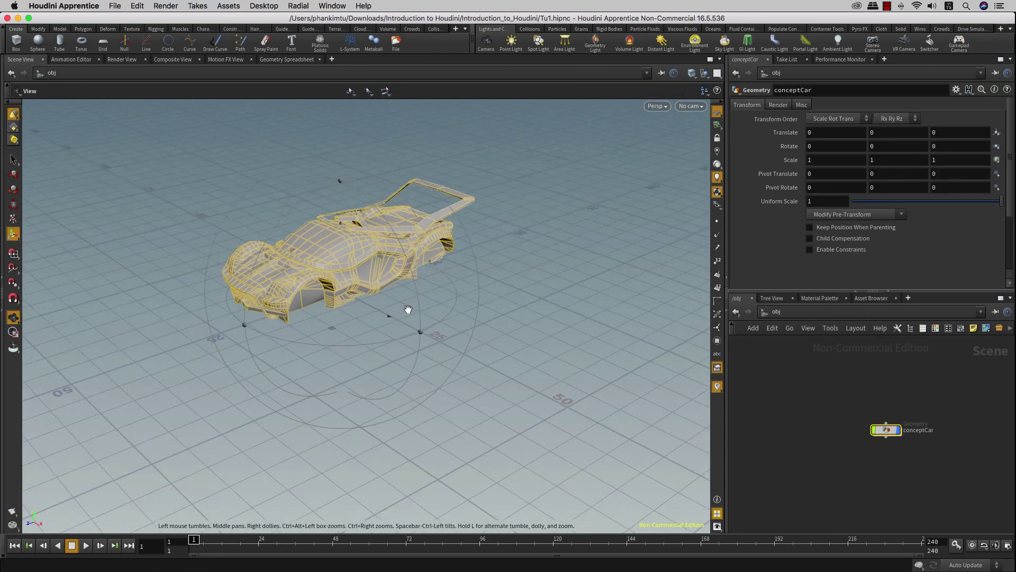
mouse_move(401, 320)
mouse_down()
mouse_move(403, 360)
mouse_move(440, 325)
mouse_move(356, 336)
mouse_move(386, 345)
mouse_move(461, 335)
mouse_move(389, 307)
mouse_move(515, 318)
mouse_up()
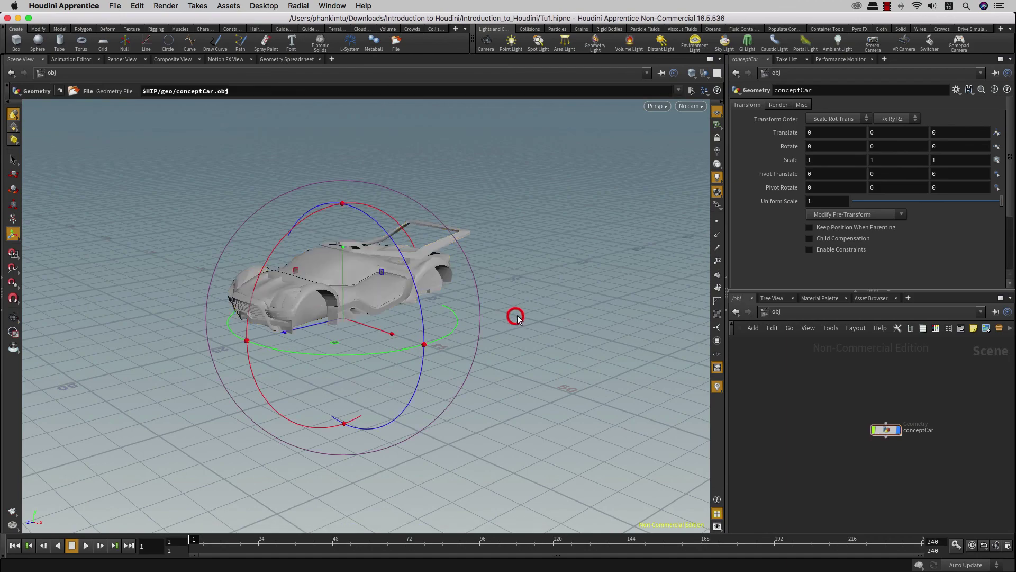
drag(422, 295, 740, 417)
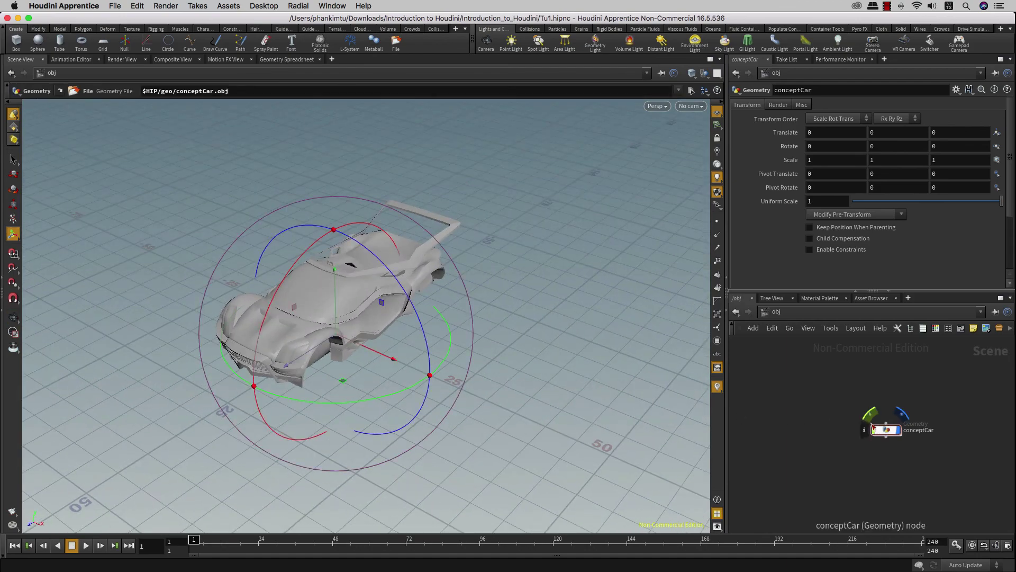
scroll(889, 430, up, 2)
Select the conceptCar object and orbit around it from several angles.
click(888, 431)
drag(370, 344, 432, 382)
mouse_move(362, 283)
mouse_down()
mouse_move(454, 294)
mouse_move(476, 317)
mouse_move(438, 324)
mouse_move(427, 347)
mouse_up()
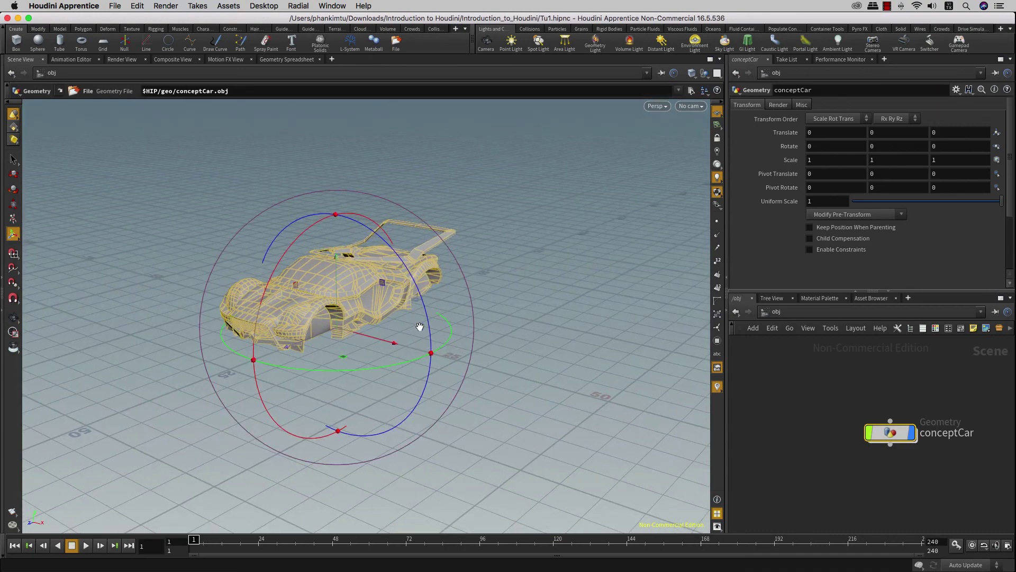
mouse_move(420, 324)
mouse_down()
mouse_move(427, 356)
mouse_move(413, 351)
mouse_up()
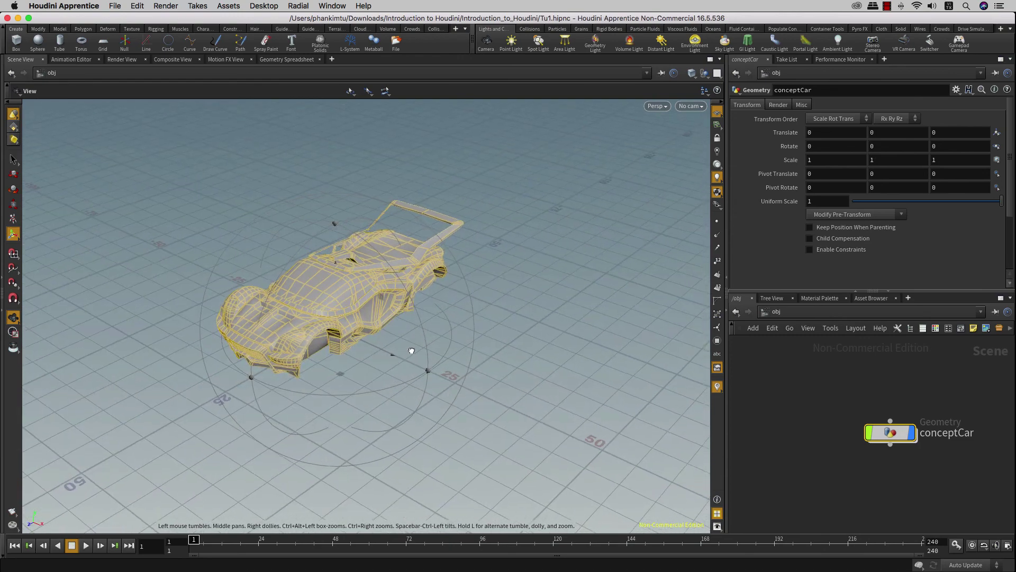
scroll(398, 339, up, 3)
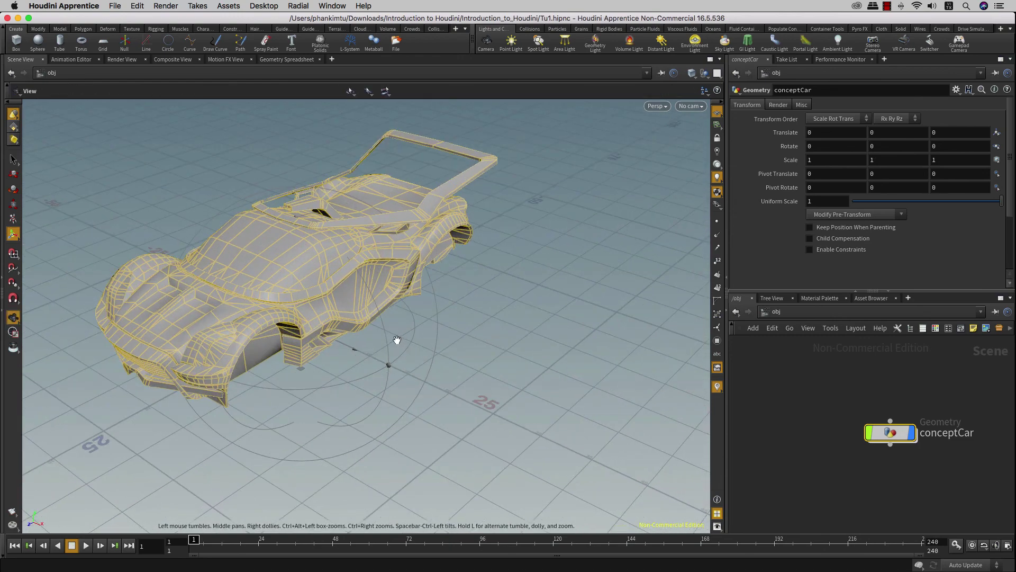
scroll(393, 338, down, 1)
scroll(382, 330, down, 2)
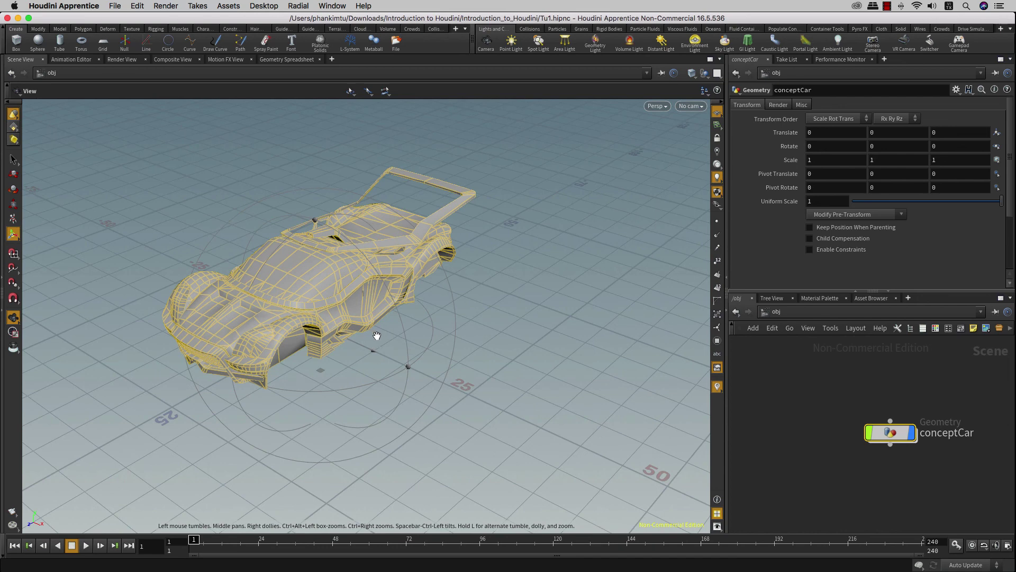
drag(375, 334, 416, 343)
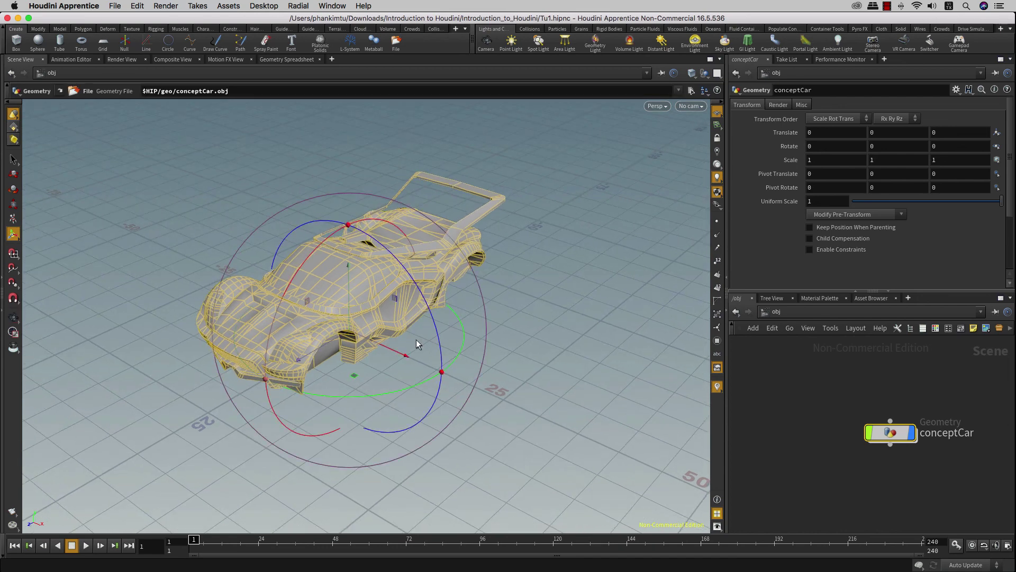
mouse_move(269, 275)
mouse_down()
mouse_move(365, 277)
mouse_move(330, 273)
mouse_up()
key(space)
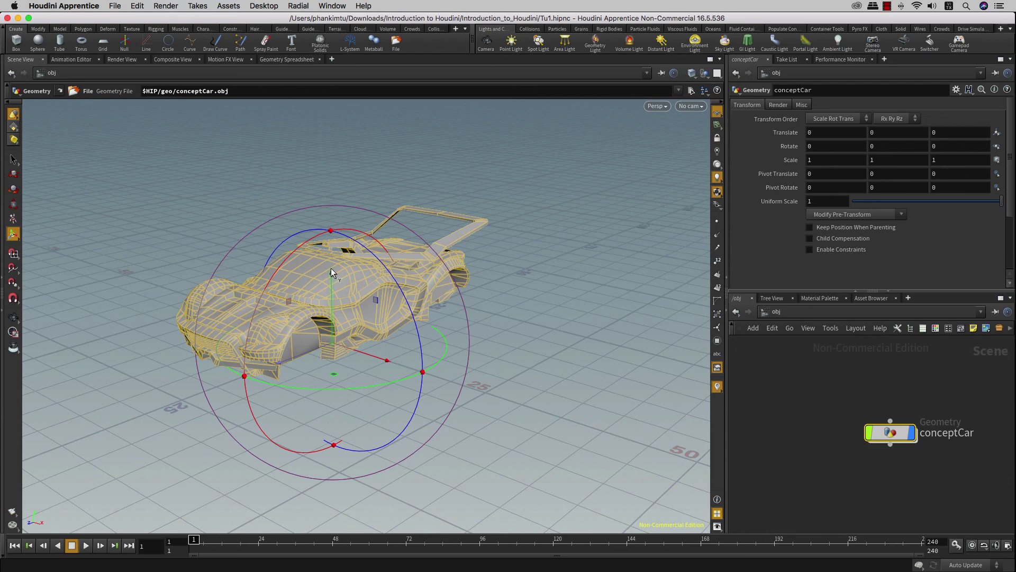
click(17, 44)
key(Return)
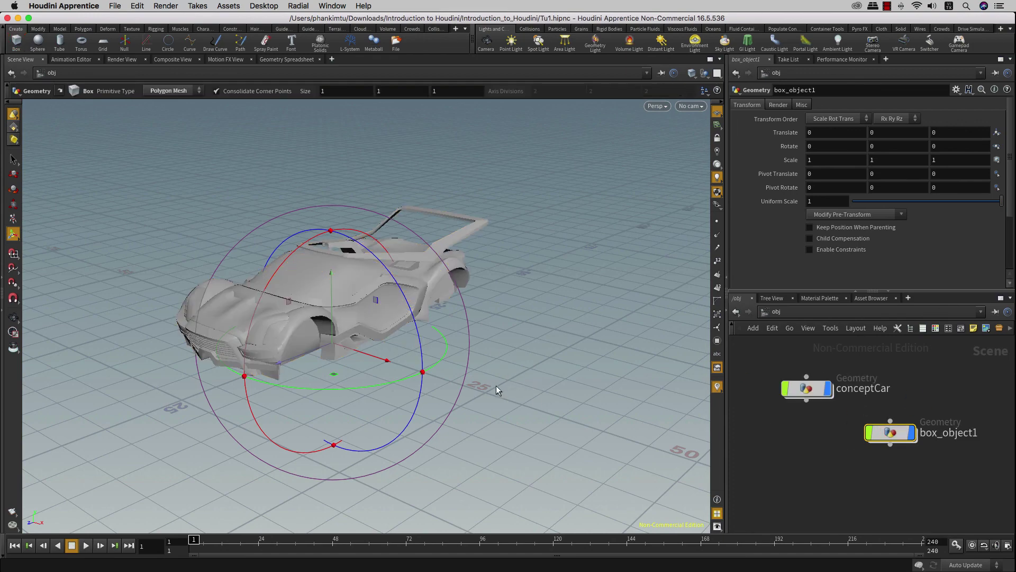
key(Escape)
drag(497, 385, 362, 361)
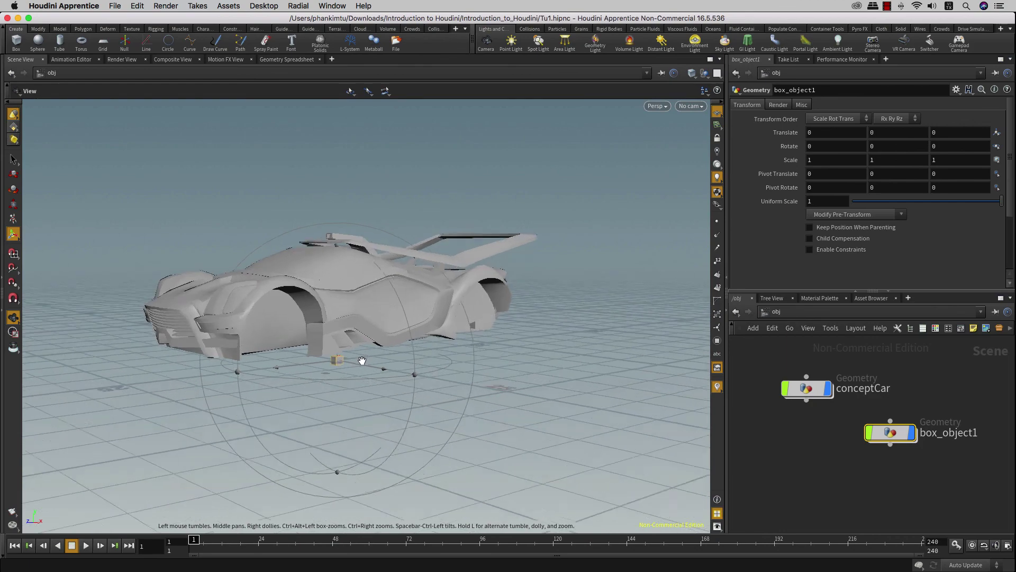
scroll(362, 361, up, 3)
scroll(340, 368, up, 3)
scroll(346, 359, up, 2)
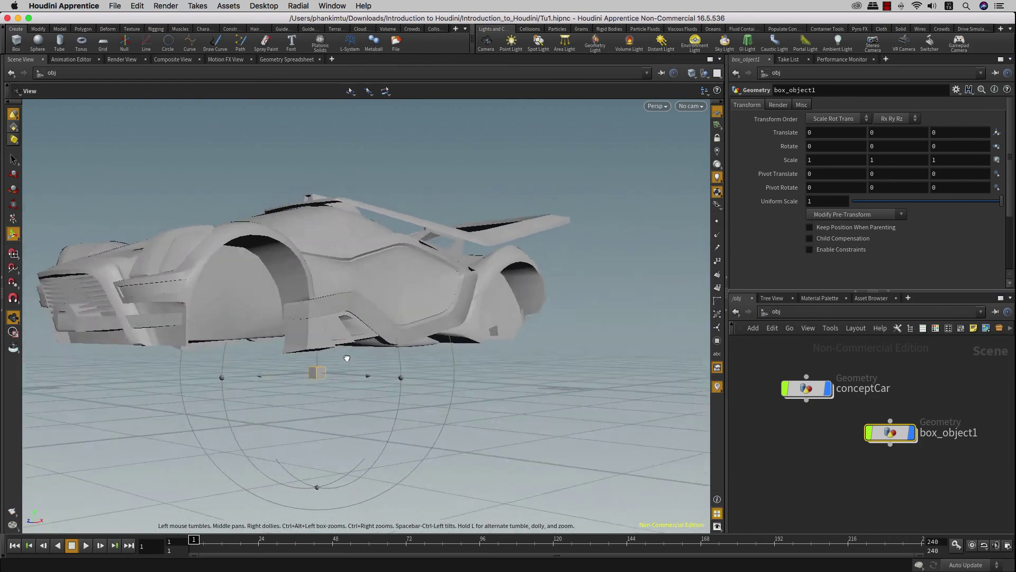
drag(347, 358, 319, 368)
key(Escape)
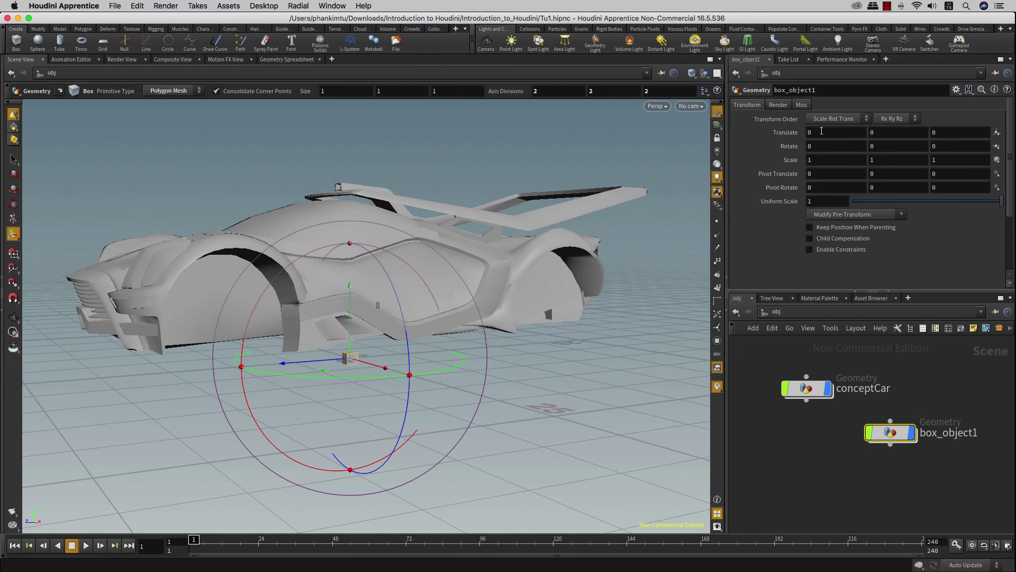
Set box_object1's Transform scale to X 1.92, Y 1.24, Z 4.4.
click(810, 161)
click(877, 160)
click(844, 160)
text(1.92)
key(Tab)
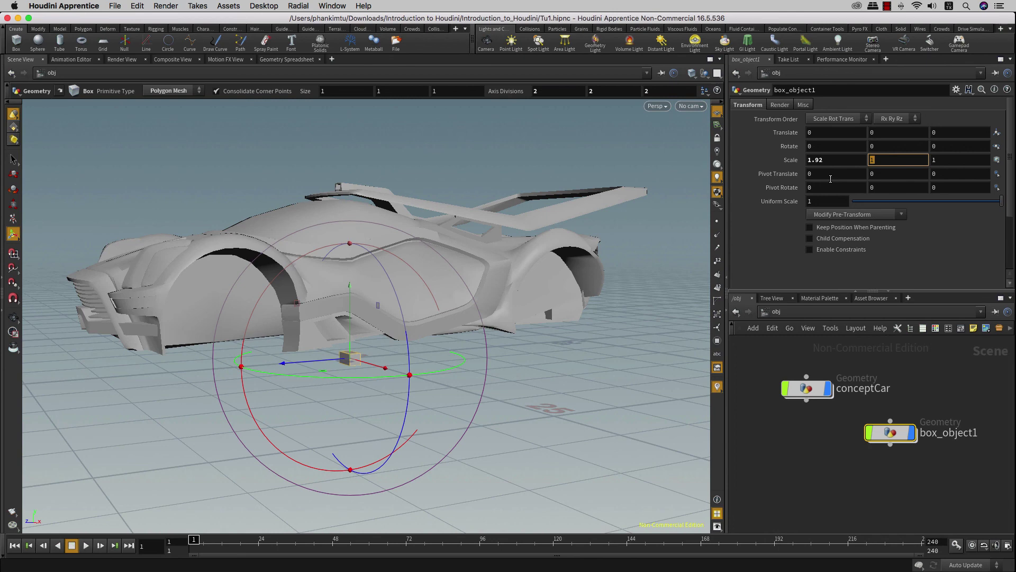
text(1.24)
key(Tab)
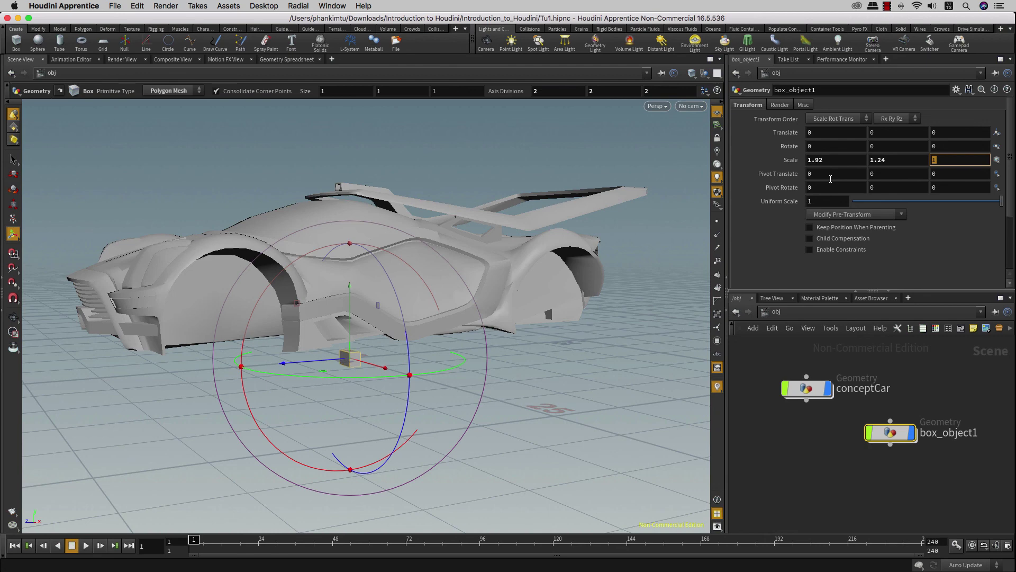
text(4.4)
key(Tab)
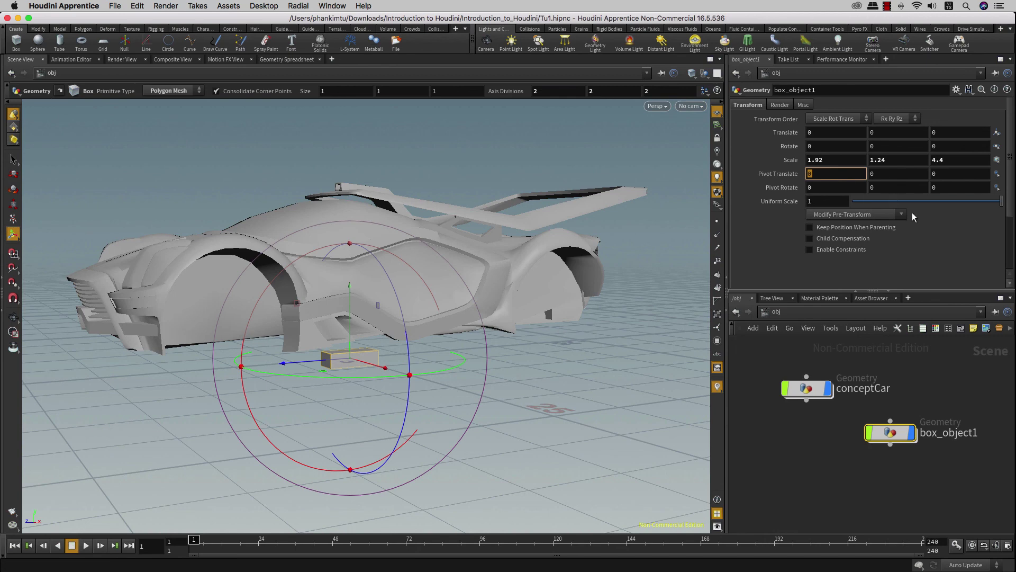
click(828, 160)
Orbit the viewport to inspect the scaled box, then open the Edit menu.
key(Escape)
mouse_move(521, 408)
mouse_down()
mouse_move(353, 358)
mouse_move(367, 377)
mouse_up()
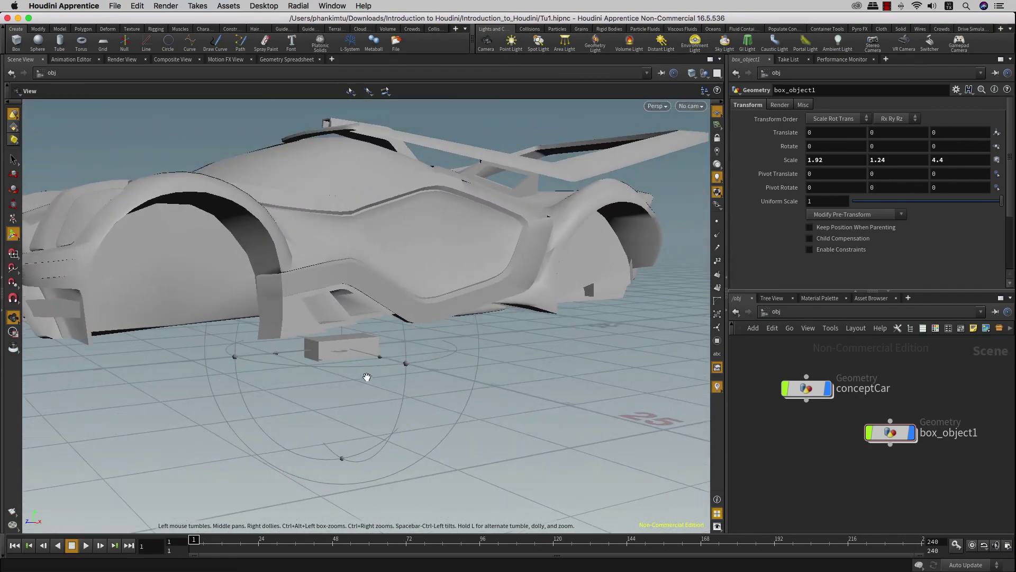
key(Return)
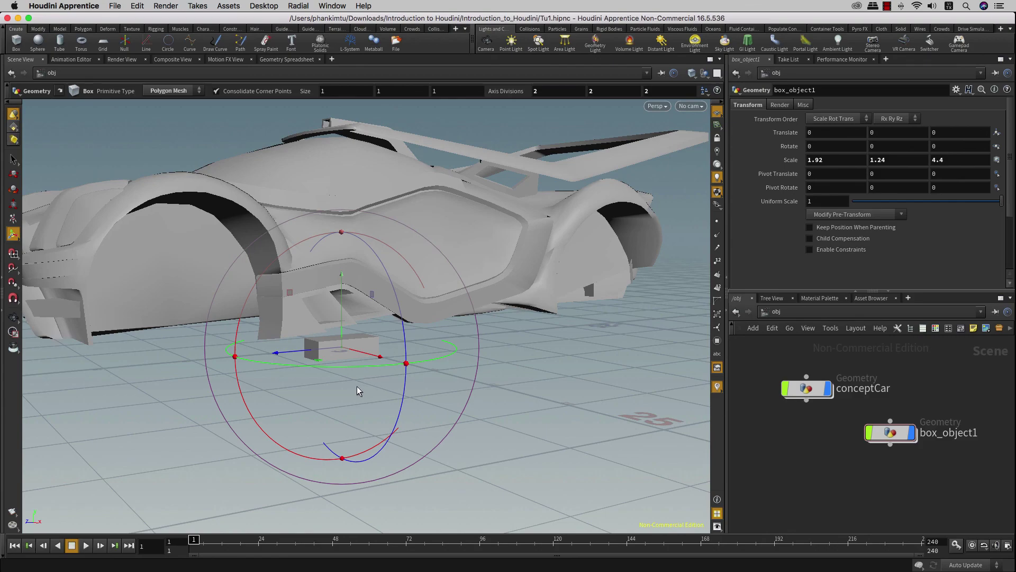
key(Escape)
mouse_move(363, 381)
mouse_down()
mouse_move(363, 407)
mouse_move(440, 408)
mouse_up()
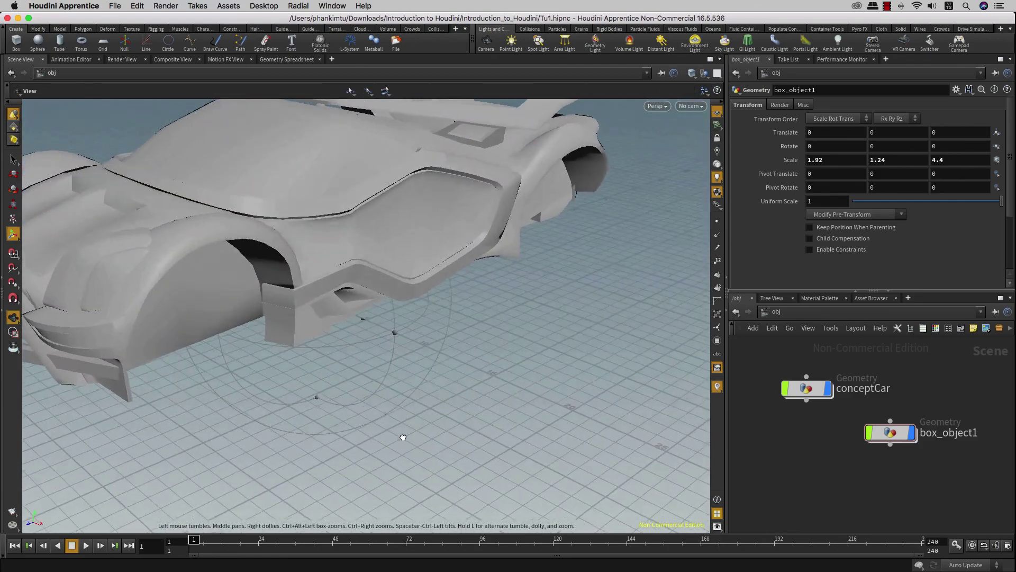
key(Return)
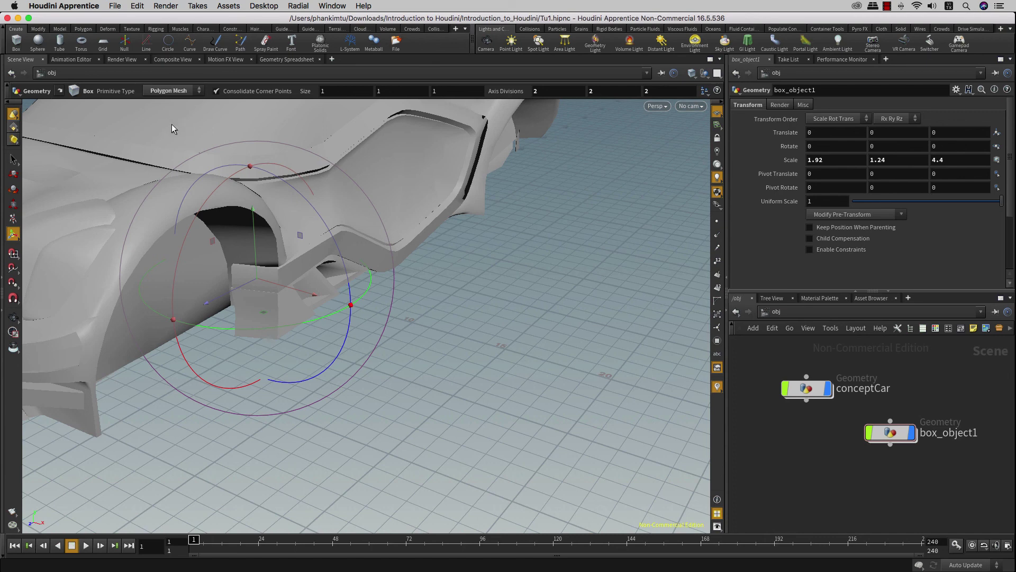
click(135, 6)
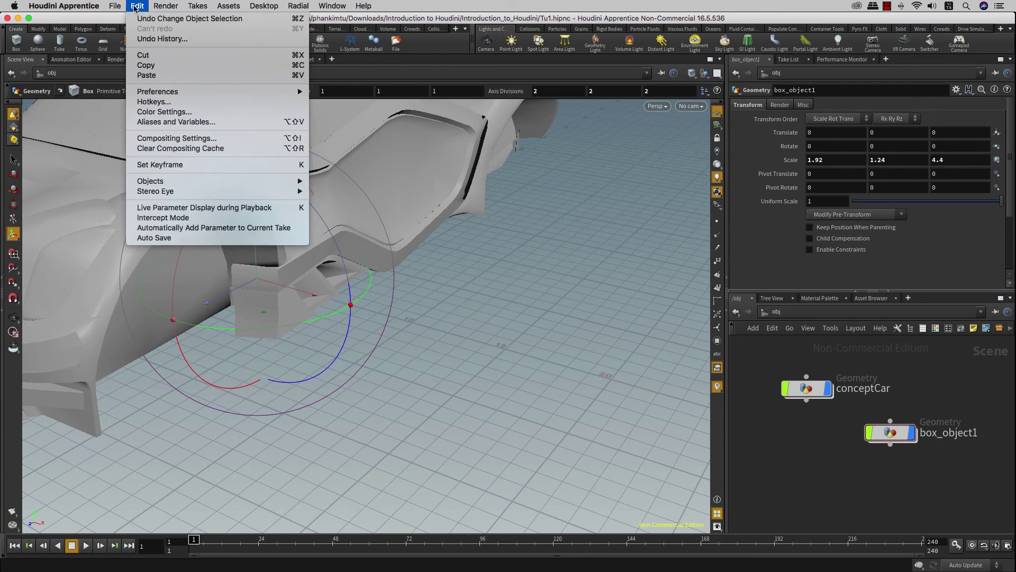
mouse_move(158, 91)
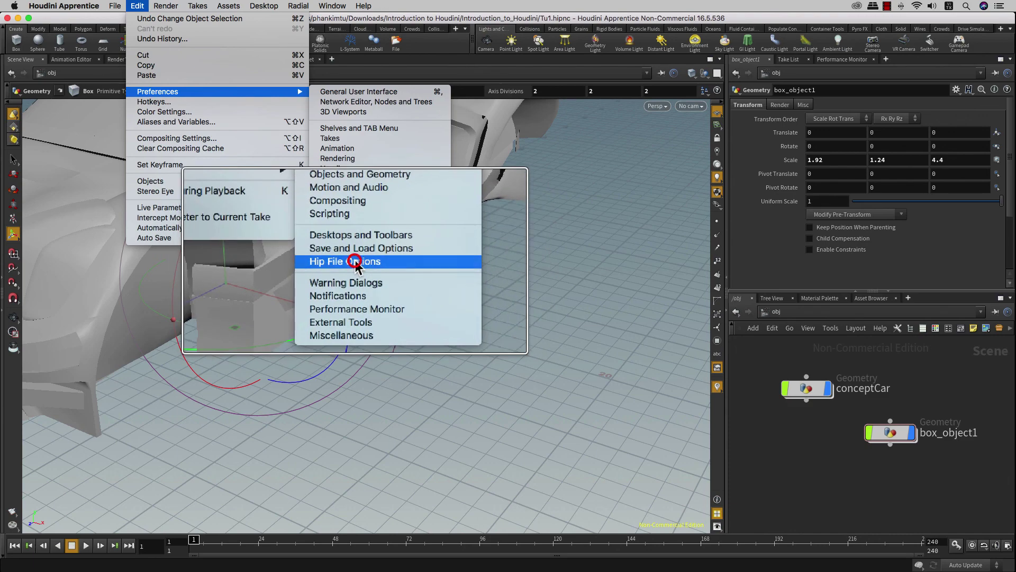
In Hip File Options, keep Unit Length at 1 m and Unit Mass at 1 kg, and accept.
click(355, 259)
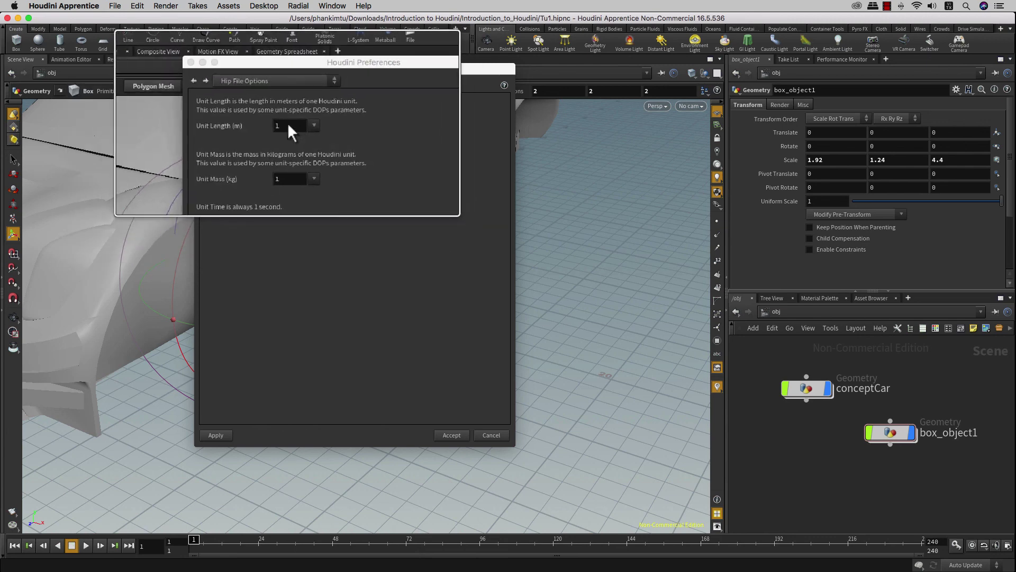
click(309, 123)
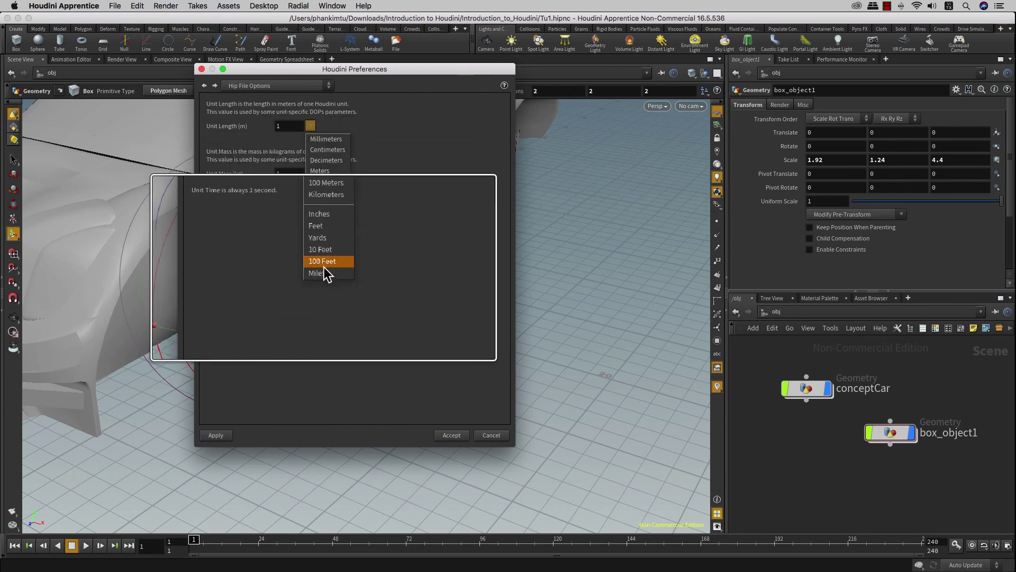
click(376, 155)
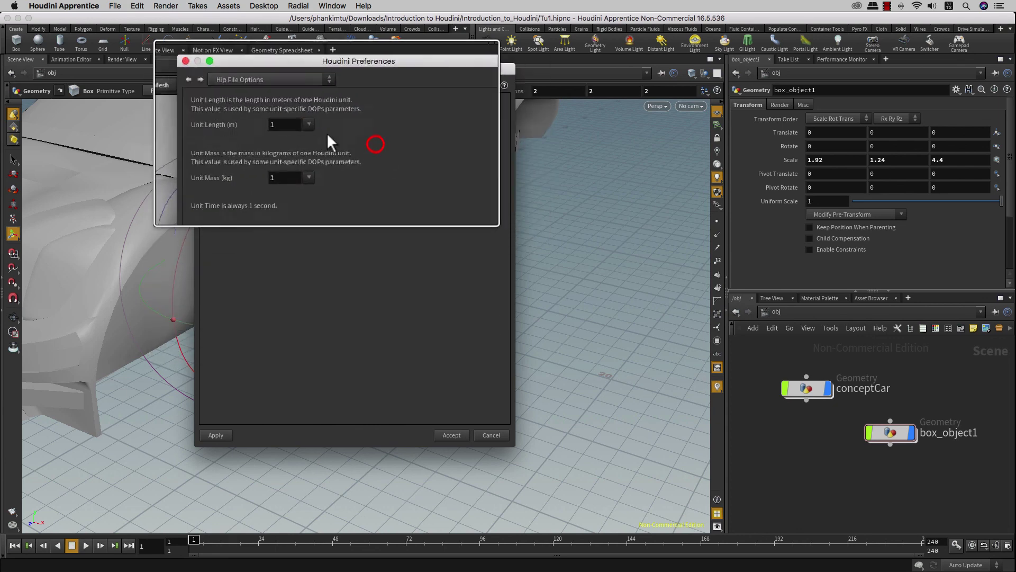
click(310, 171)
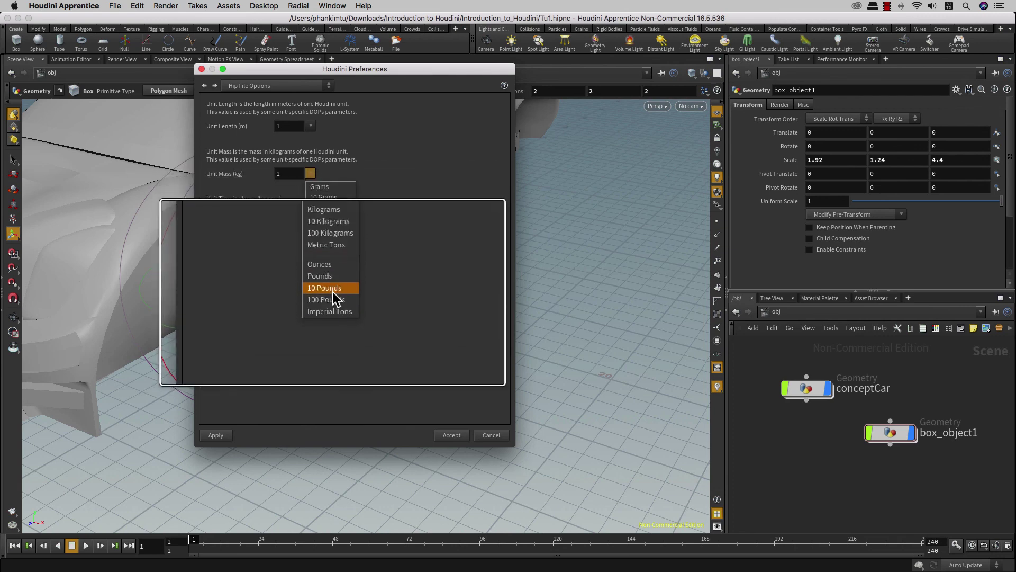
click(392, 212)
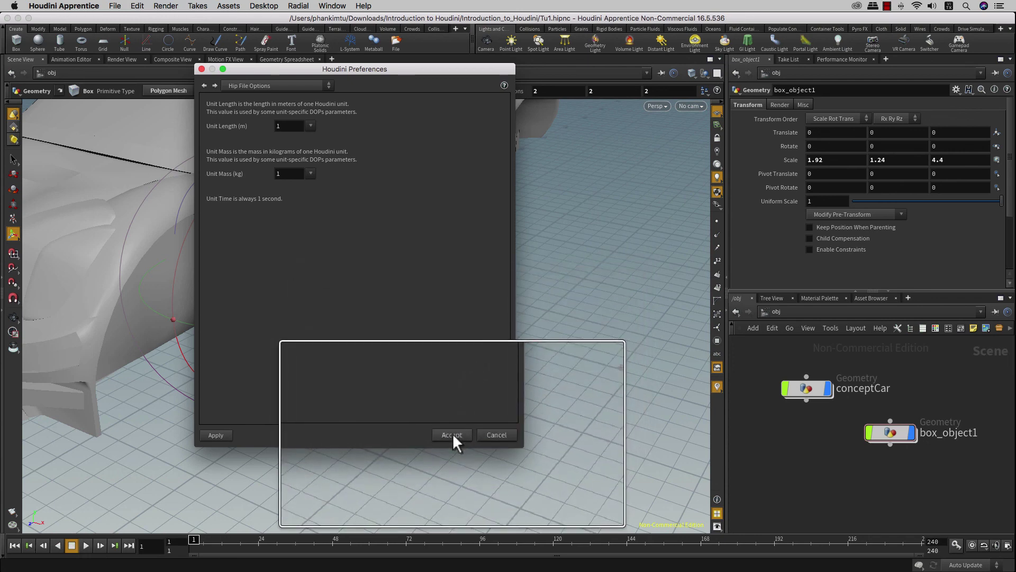
click(452, 435)
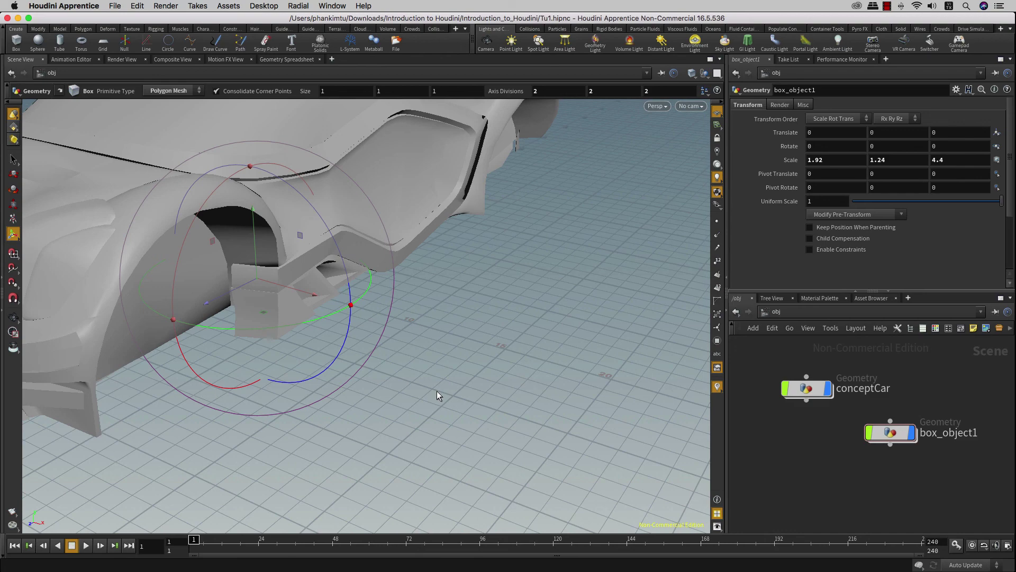
key(Escape)
mouse_move(417, 364)
mouse_down()
mouse_move(366, 318)
mouse_move(411, 364)
mouse_move(352, 322)
mouse_move(616, 221)
mouse_up()
key(Return)
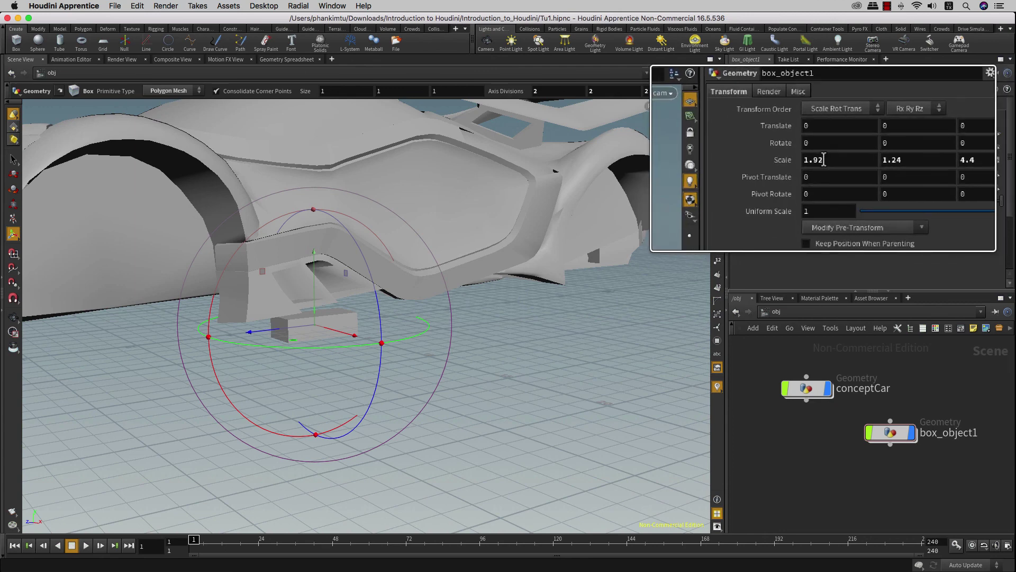
click(843, 159)
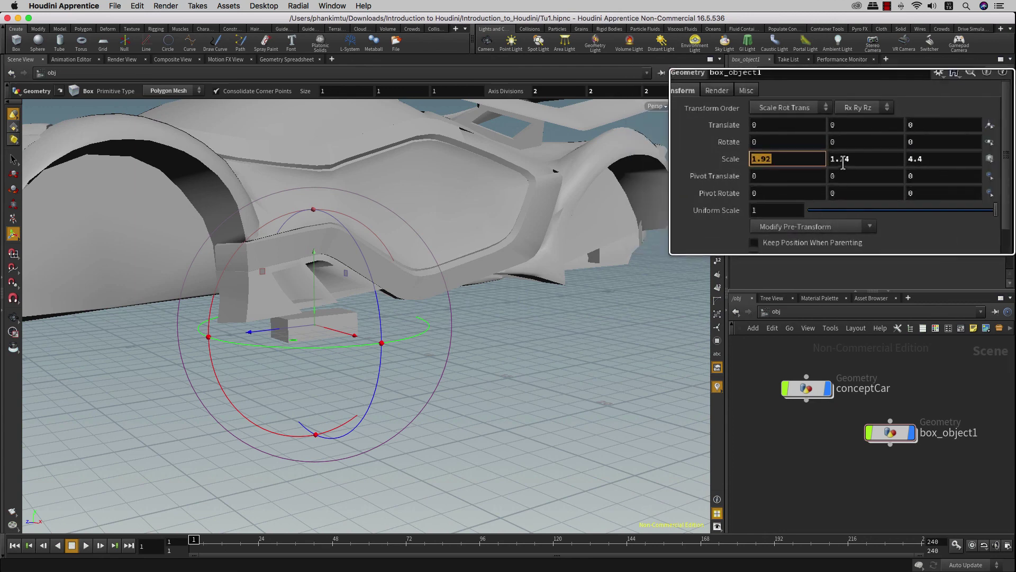
click(944, 160)
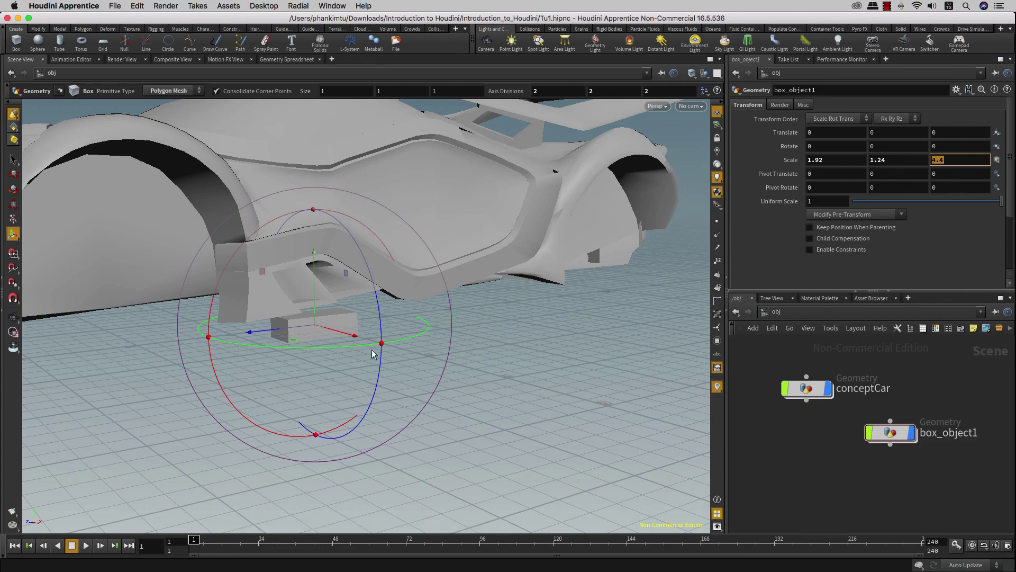
mouse_move(411, 354)
mouse_down()
mouse_move(322, 334)
mouse_move(319, 323)
mouse_up()
key(Escape)
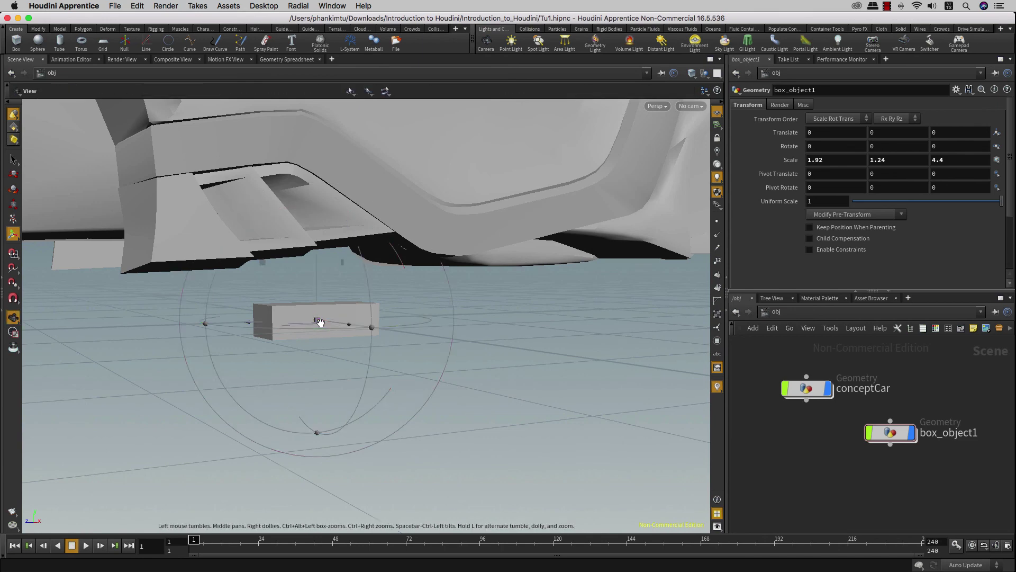
mouse_move(321, 323)
mouse_down()
mouse_move(336, 324)
mouse_move(356, 371)
mouse_move(346, 336)
mouse_move(392, 336)
mouse_move(359, 359)
mouse_move(371, 350)
mouse_up()
Nudge the conceptCar node slightly left and down in the network editor.
click(807, 392)
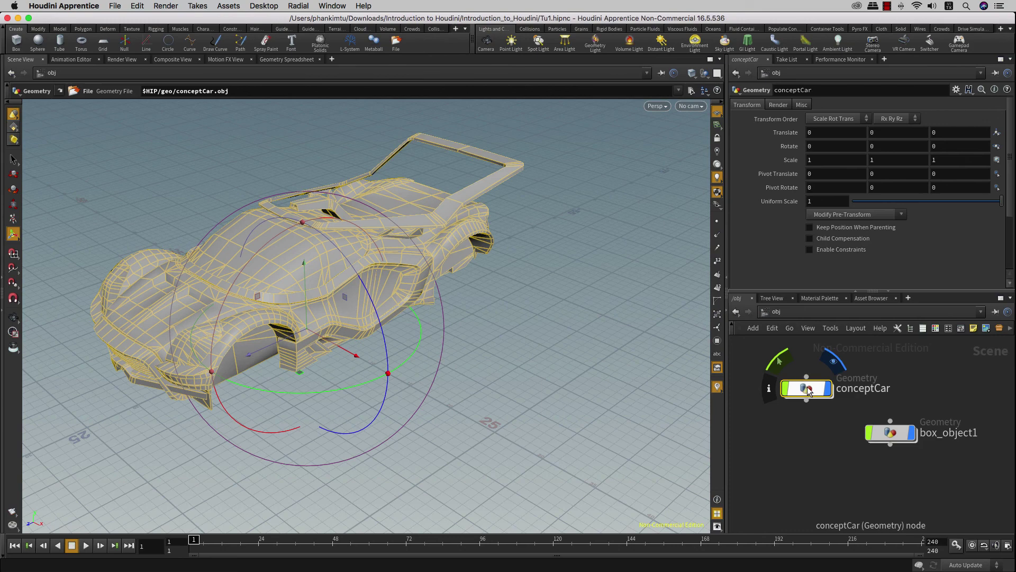
drag(809, 390, 801, 395)
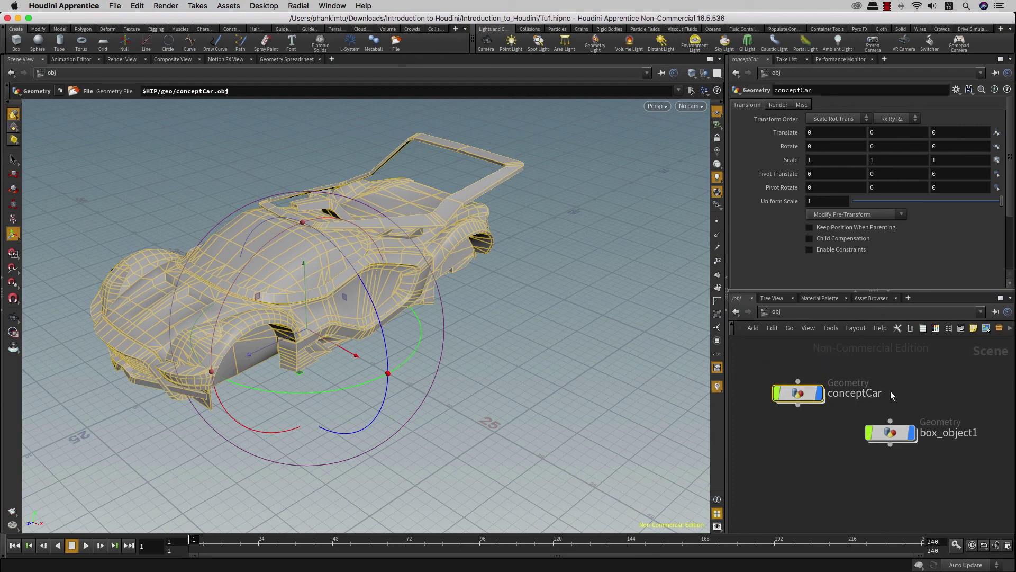
click(890, 391)
click(800, 395)
click(809, 421)
Look inside conceptCar at its File node, then inside box_object1 at box1.
double_click(778, 391)
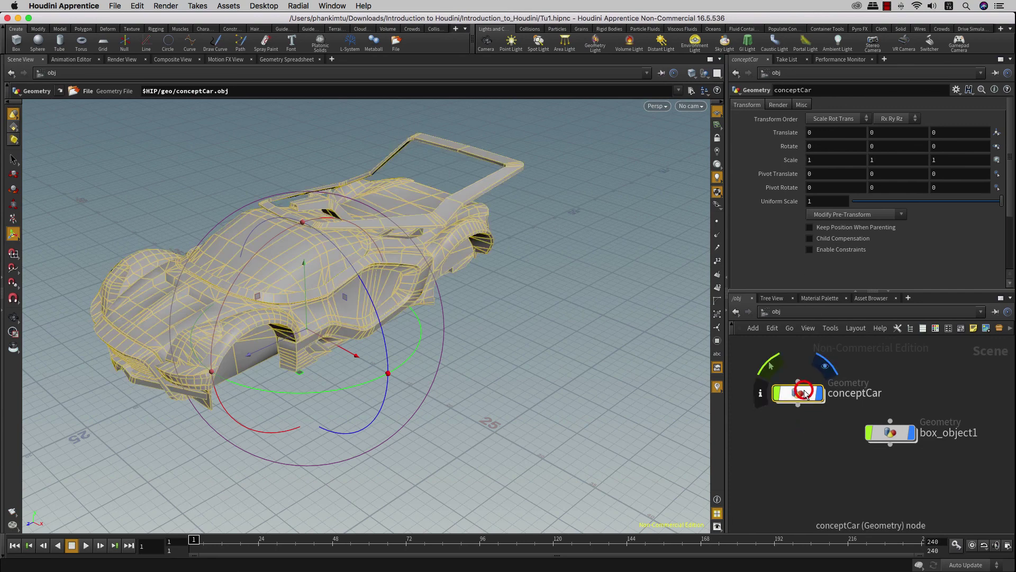
click(820, 399)
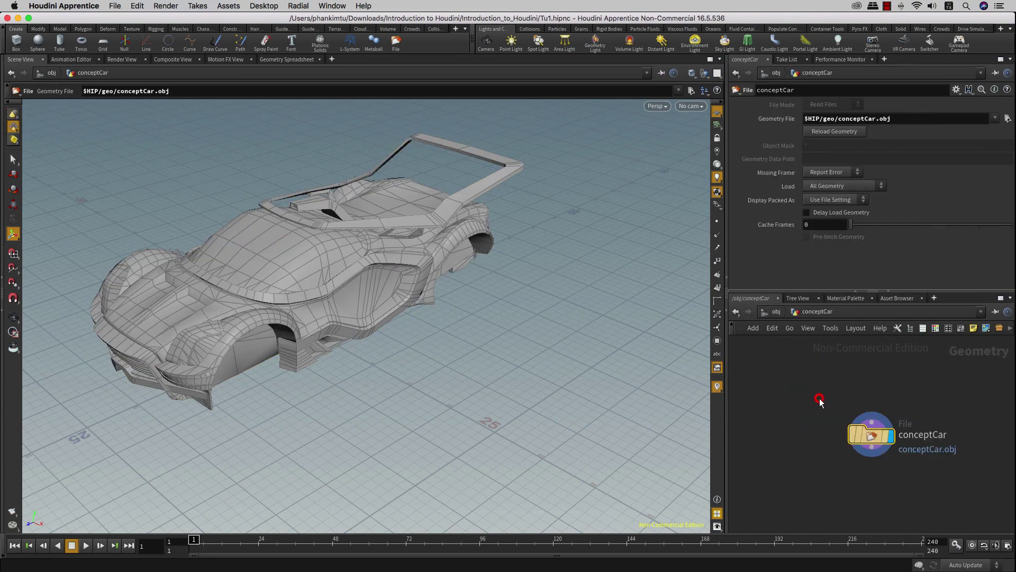
click(831, 383)
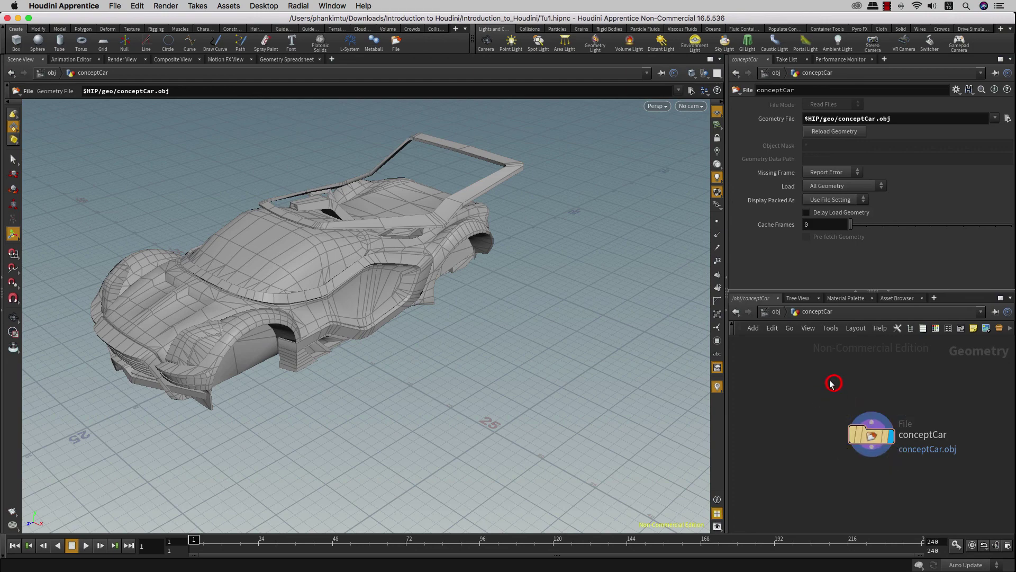
click(736, 311)
double_click(798, 464)
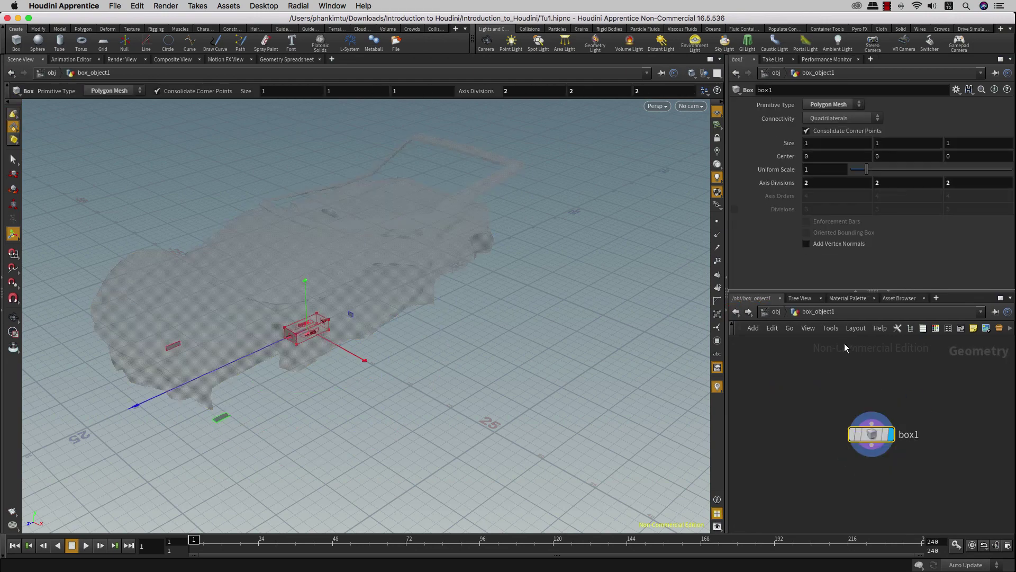
click(830, 381)
click(832, 383)
click(830, 383)
Back at object level, move the box_object1 node and dive into it.
click(741, 310)
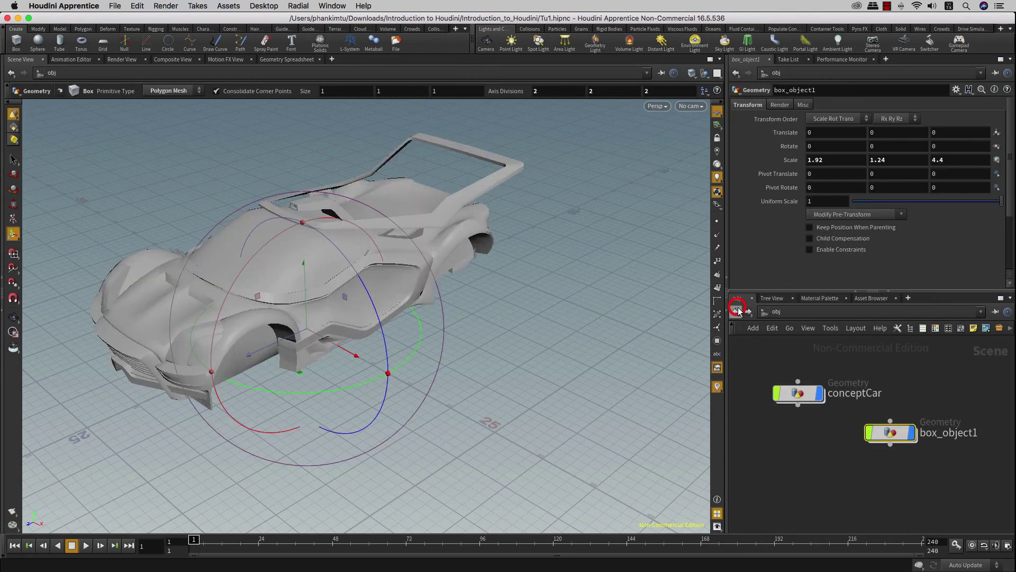
drag(904, 432, 873, 439)
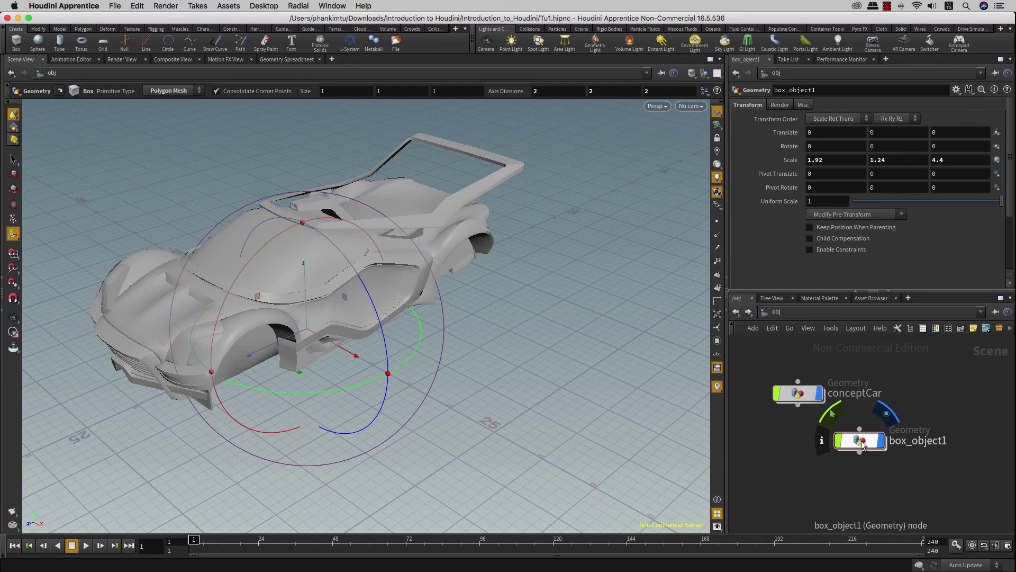
double_click(861, 446)
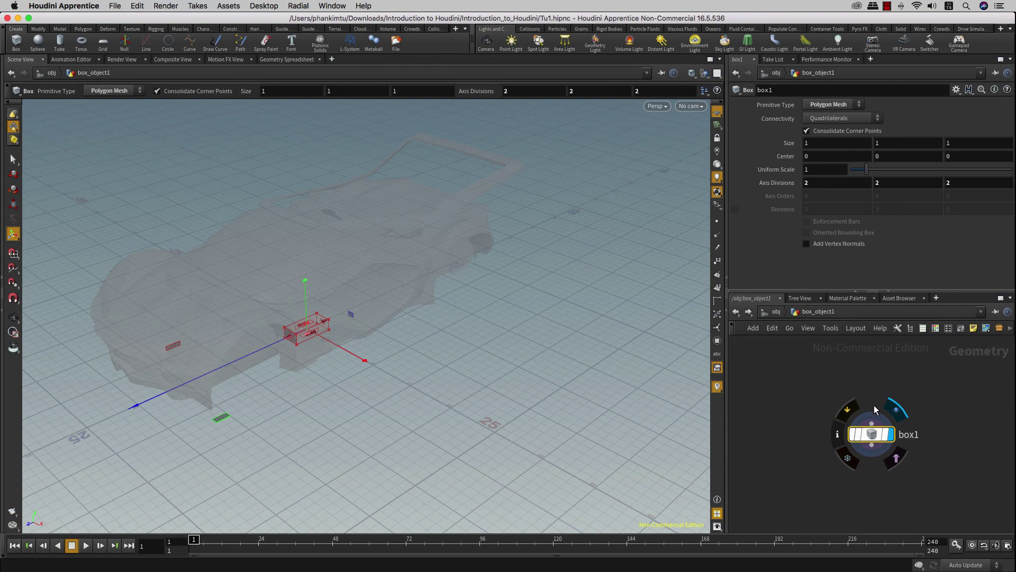
Review box1's size fields, then return to the object network with U.
click(815, 142)
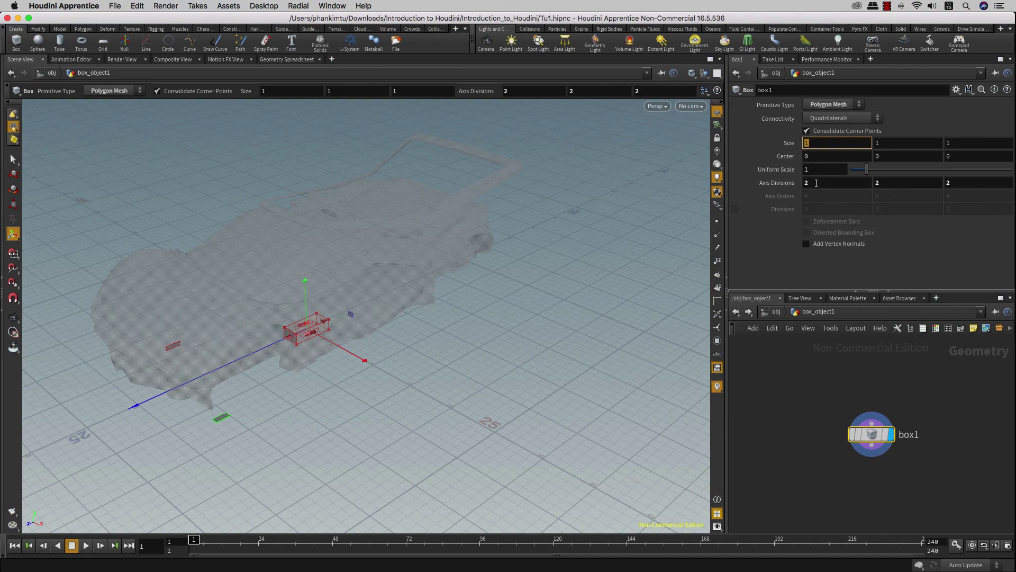
click(816, 183)
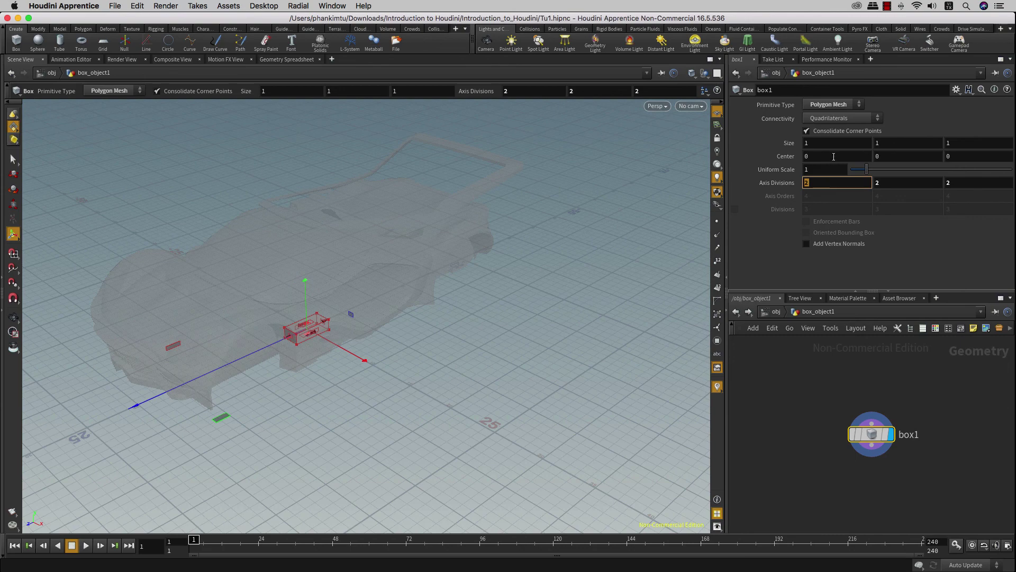
click(821, 141)
click(893, 141)
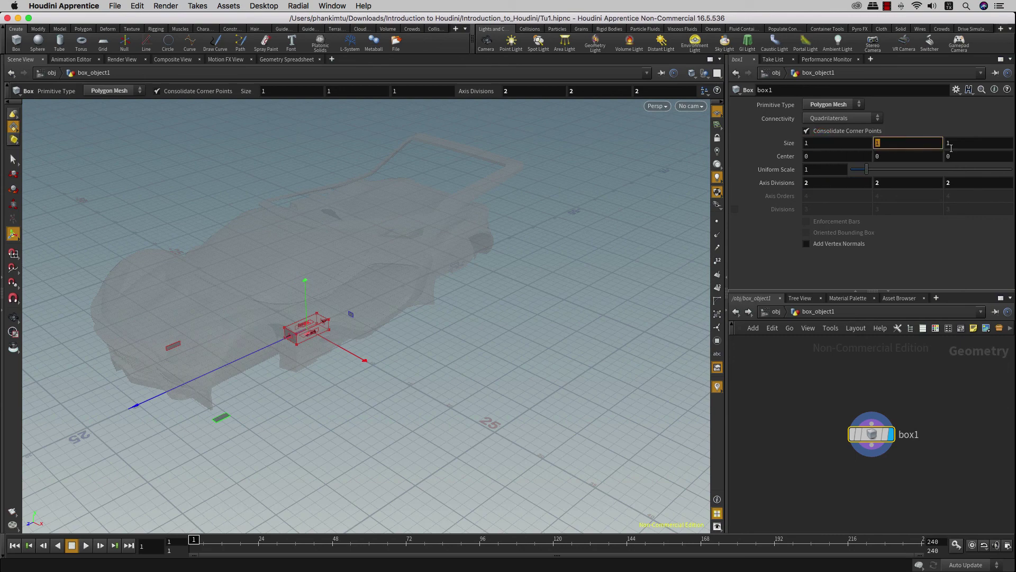
click(953, 143)
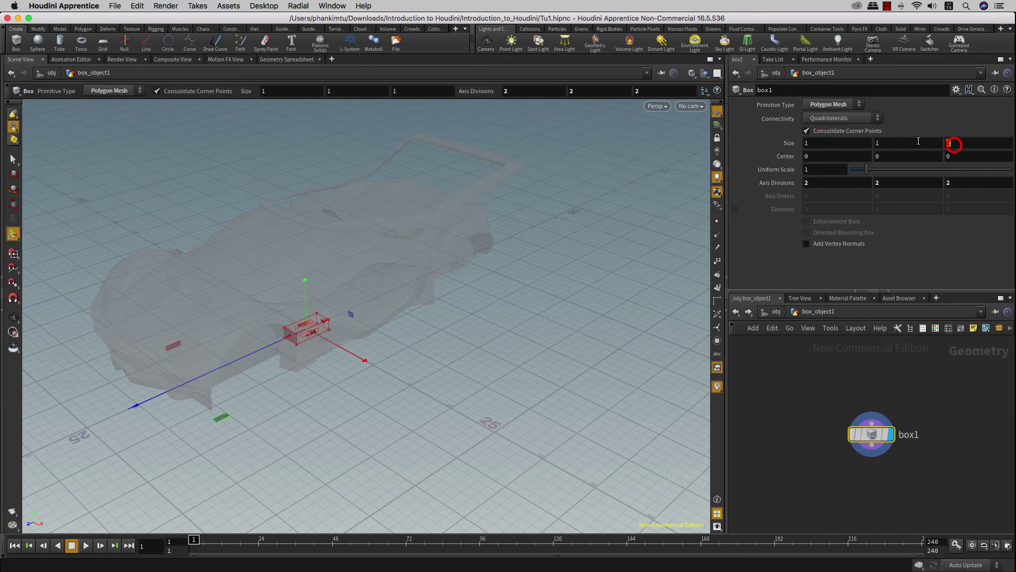
click(822, 142)
click(890, 141)
click(863, 388)
click(858, 387)
key(u)
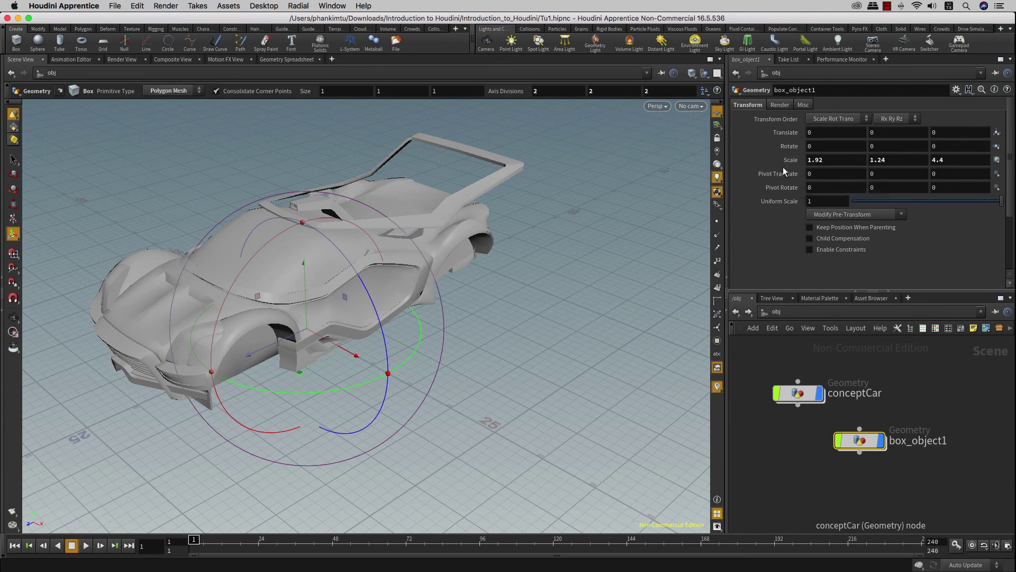
Revert box_object1's Scale to the default 1, 1, 1 with Ctrl+middle-click.
middle_click(788, 157)
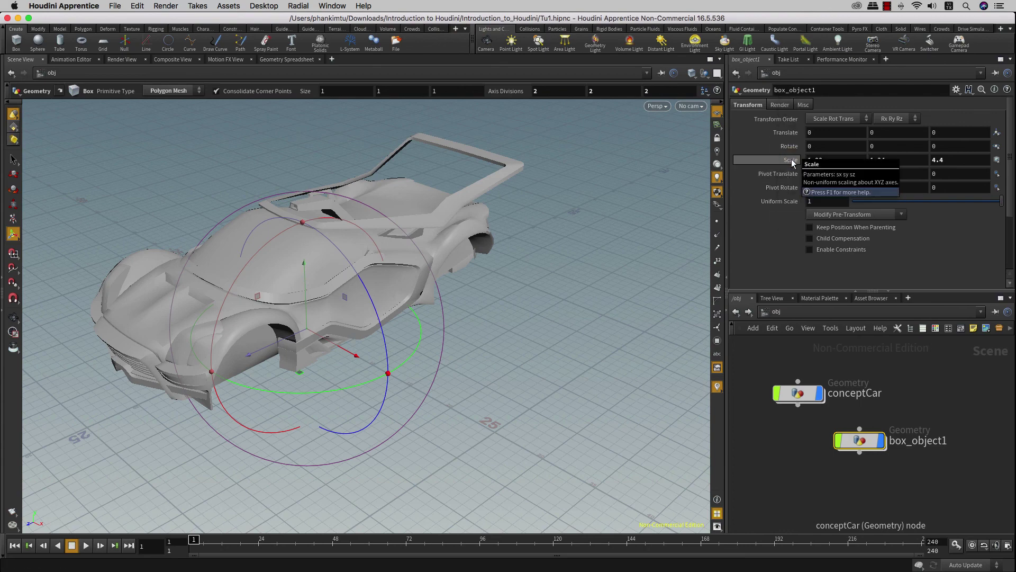
ctrl+middle_click(792, 161)
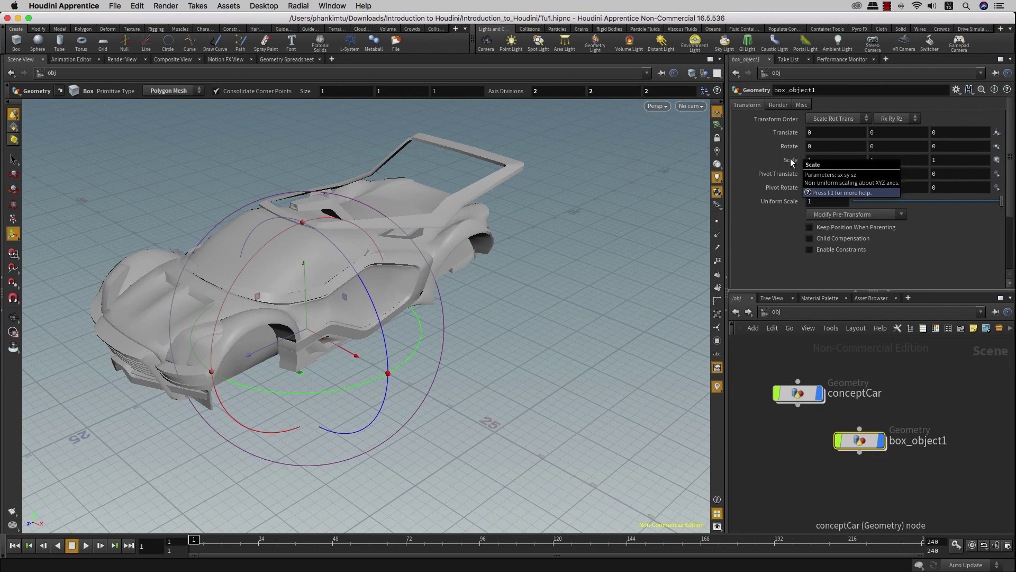
click(959, 160)
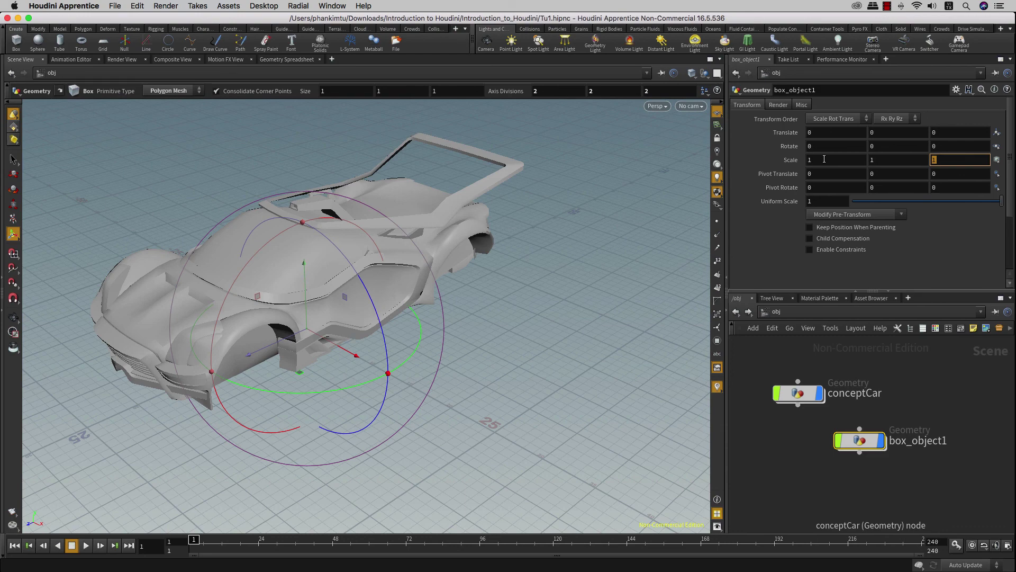
click(563, 402)
alt+drag(501, 368, 688, 402)
Inside box_object1, set the box1 node's size to 1.92, 1.24, 4.4.
double_click(860, 440)
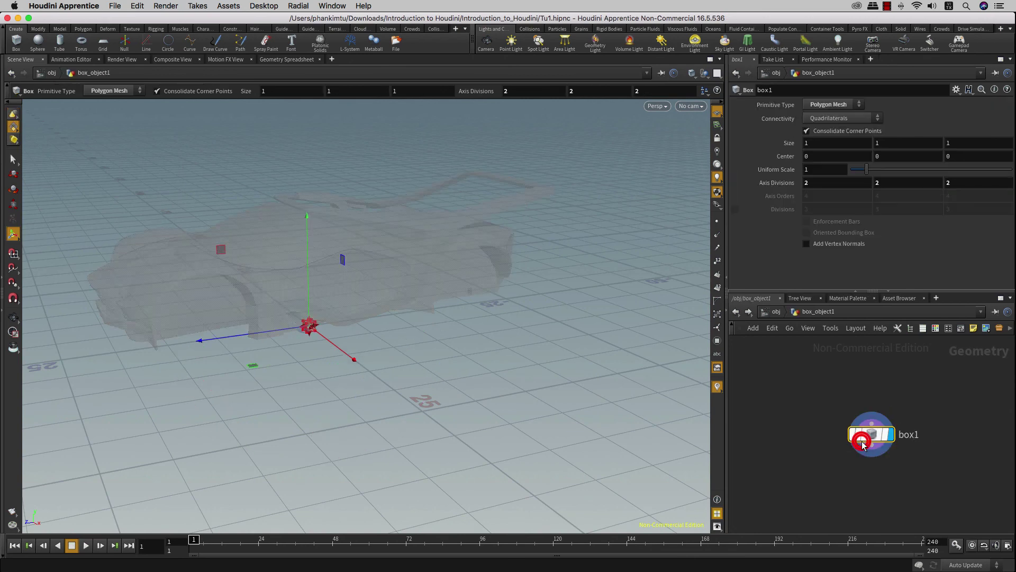
click(817, 144)
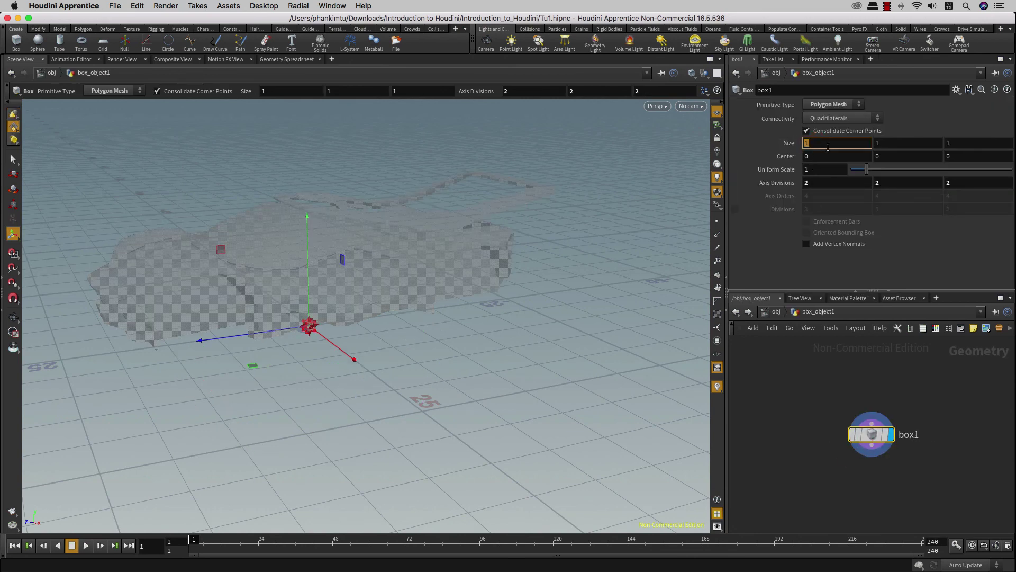
text(1.92)
key(Tab)
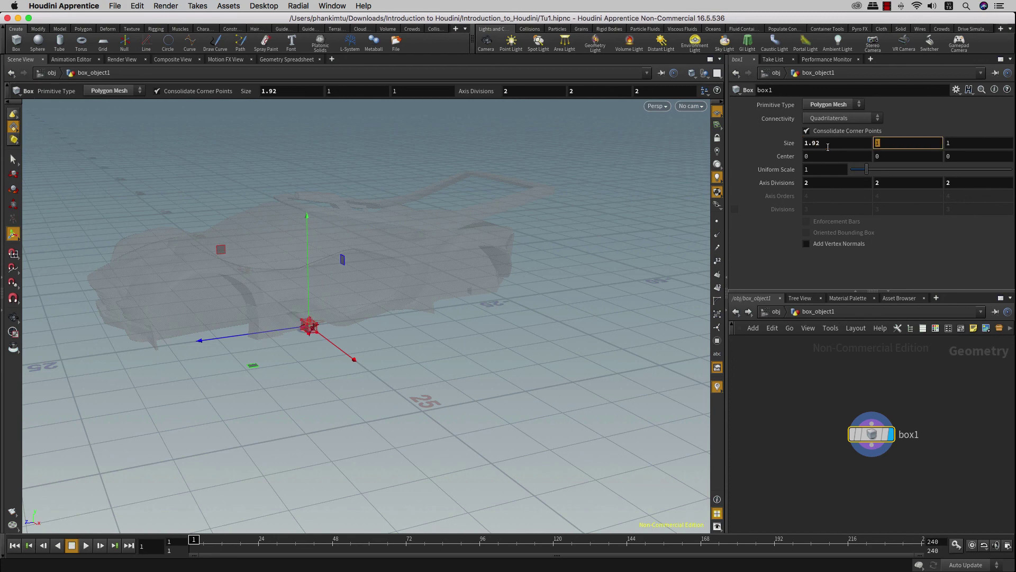
text(1.2)
text(4)
key(Tab)
text(4)
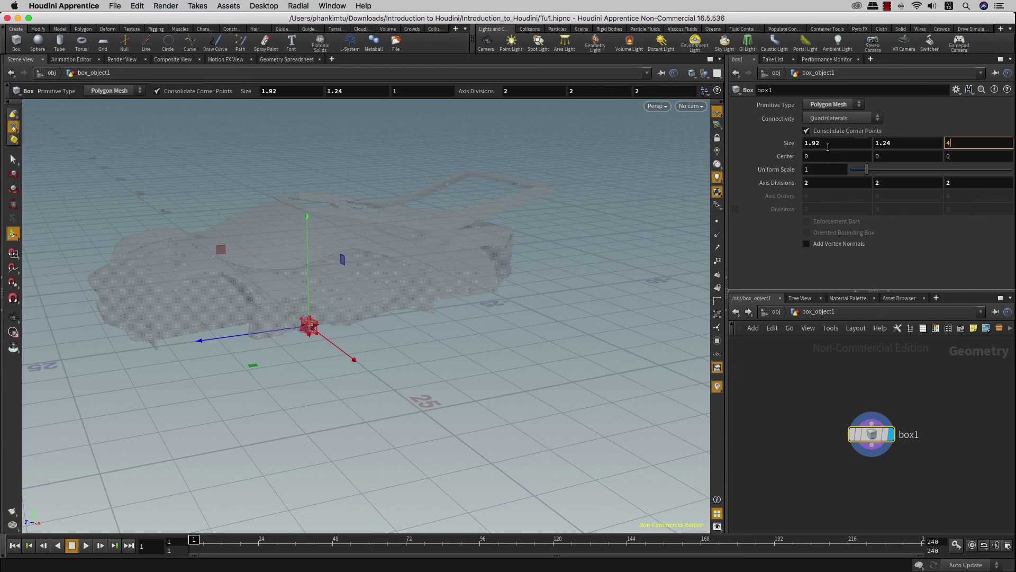
text(.4)
key(Return)
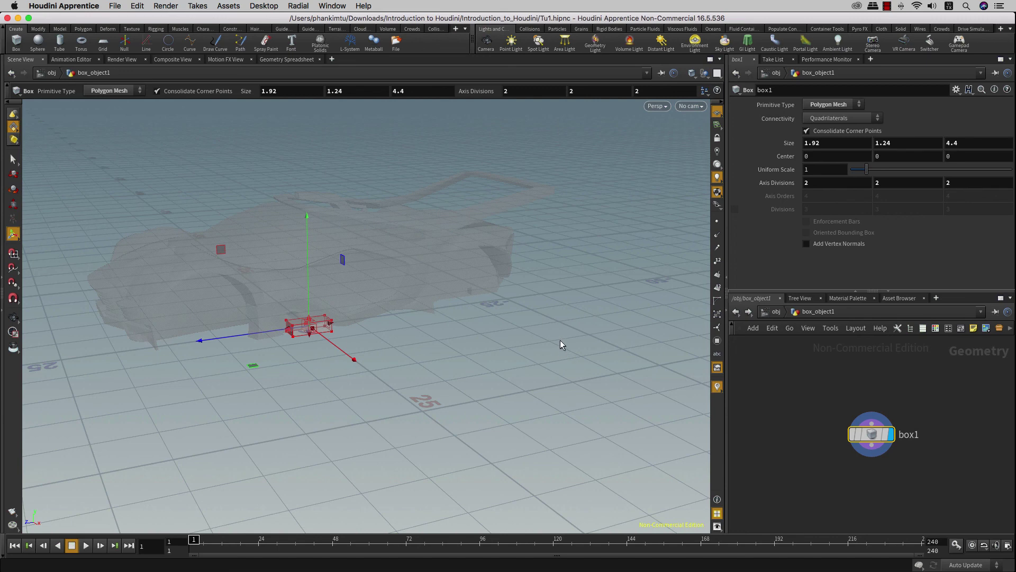
Return to /obj and dive into the conceptCar object to reach its File node.
click(811, 371)
click(737, 311)
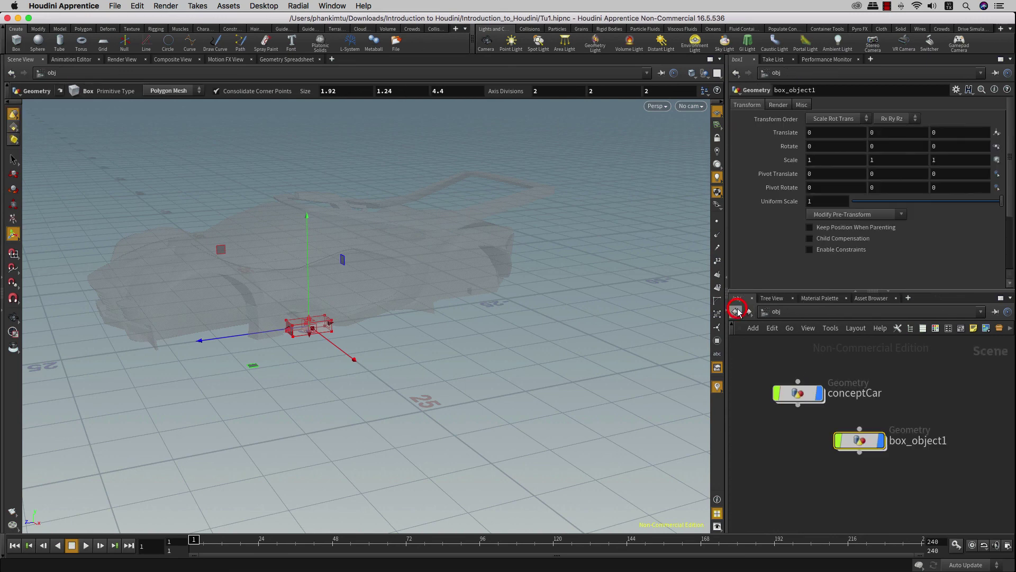
click(803, 397)
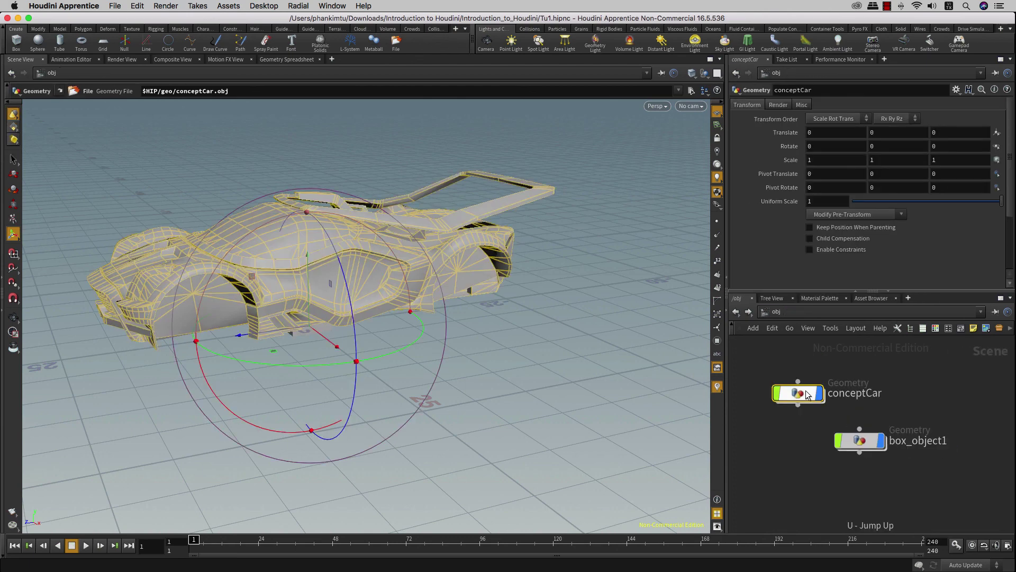
click(749, 311)
key(u)
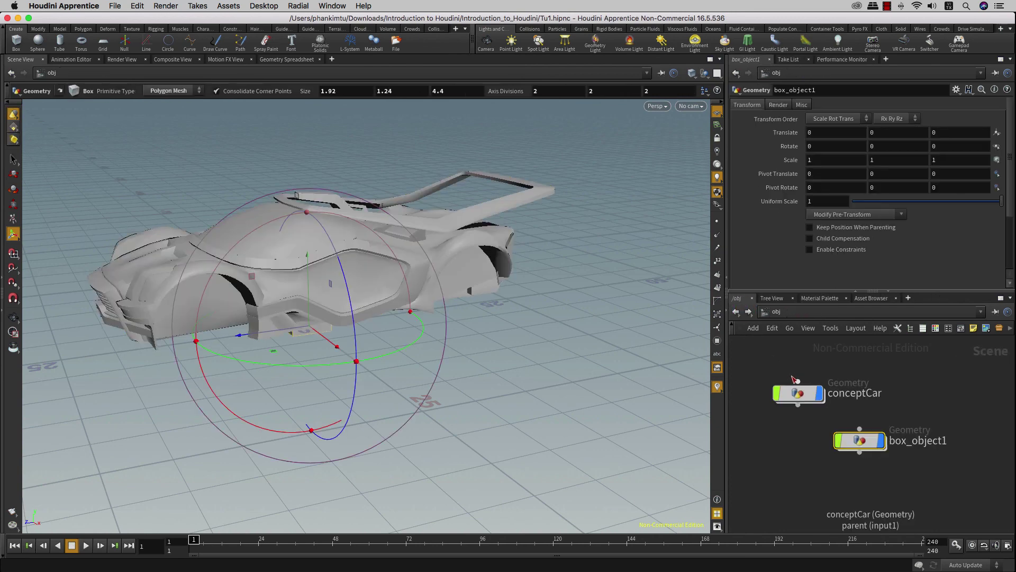
click(805, 398)
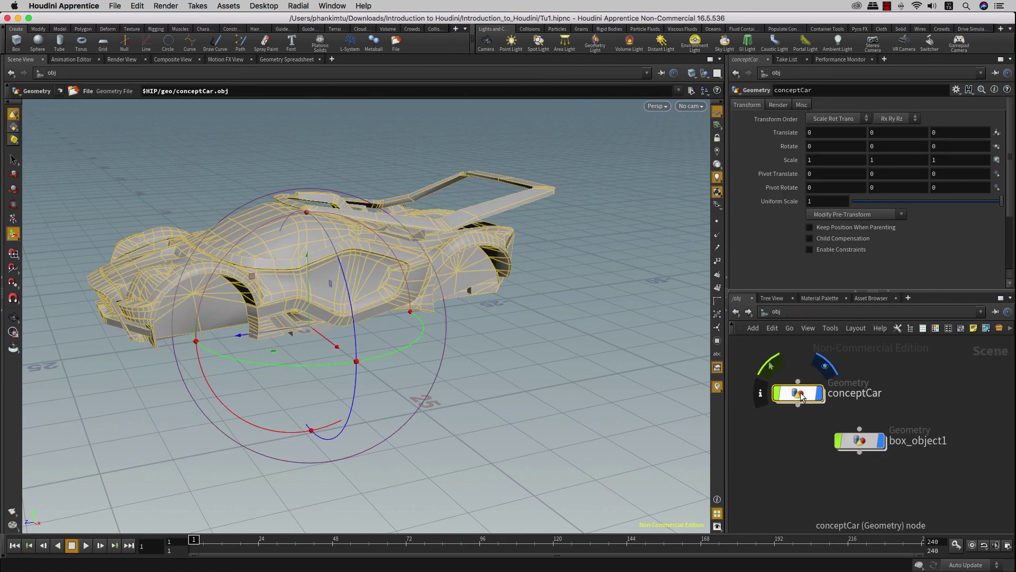
key(i)
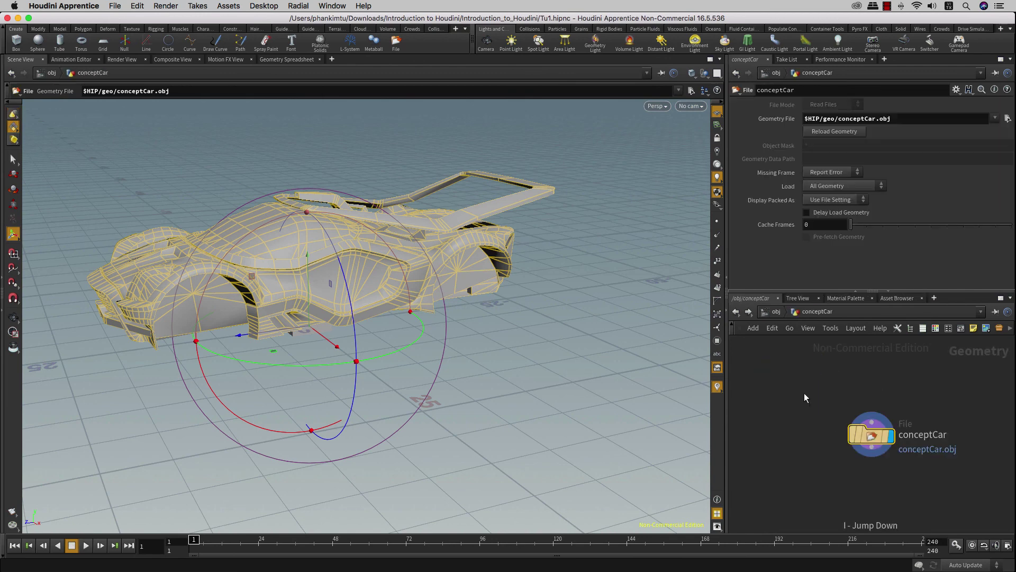
key(u)
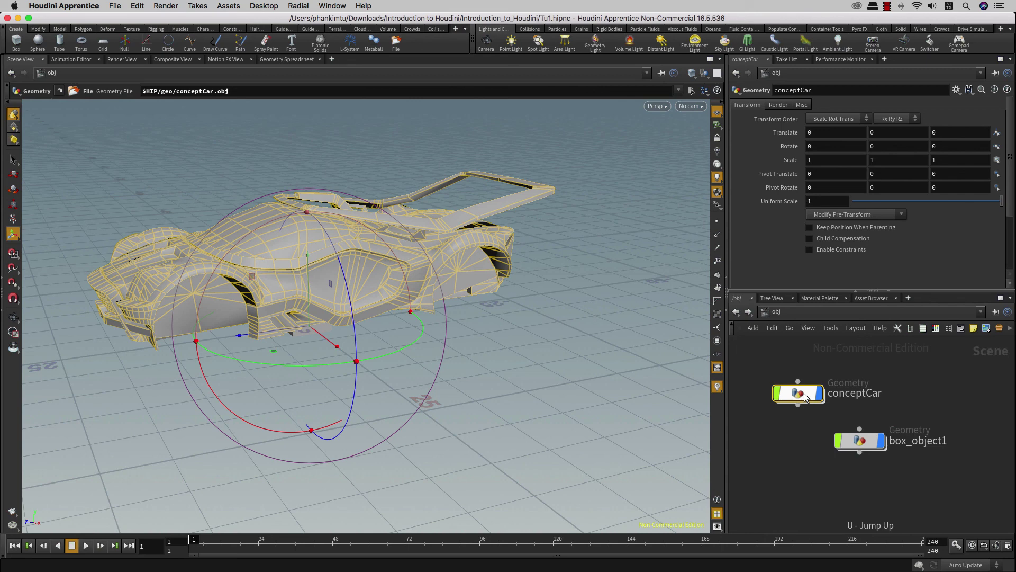
mouse_move(798, 393)
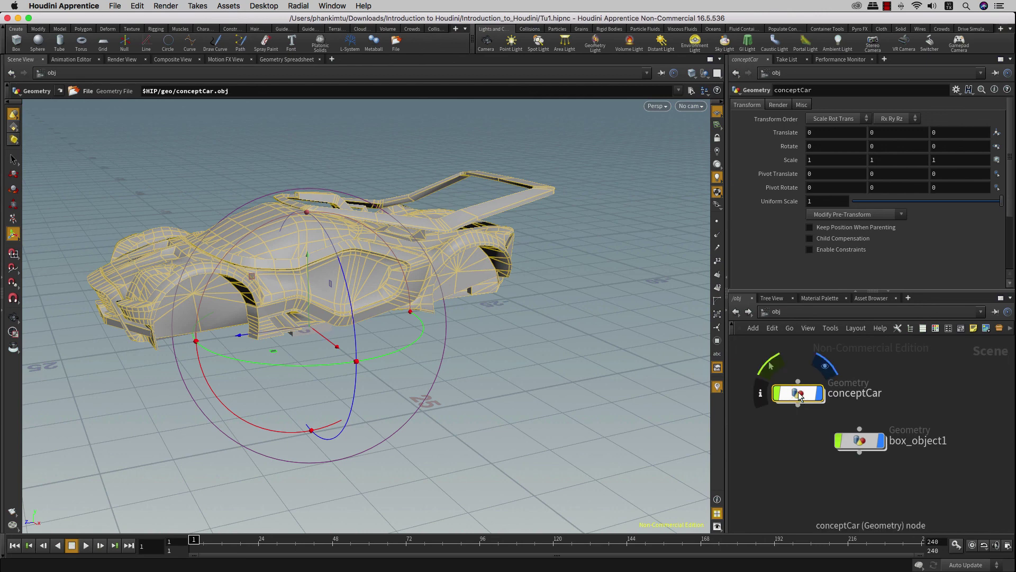
double_click(799, 394)
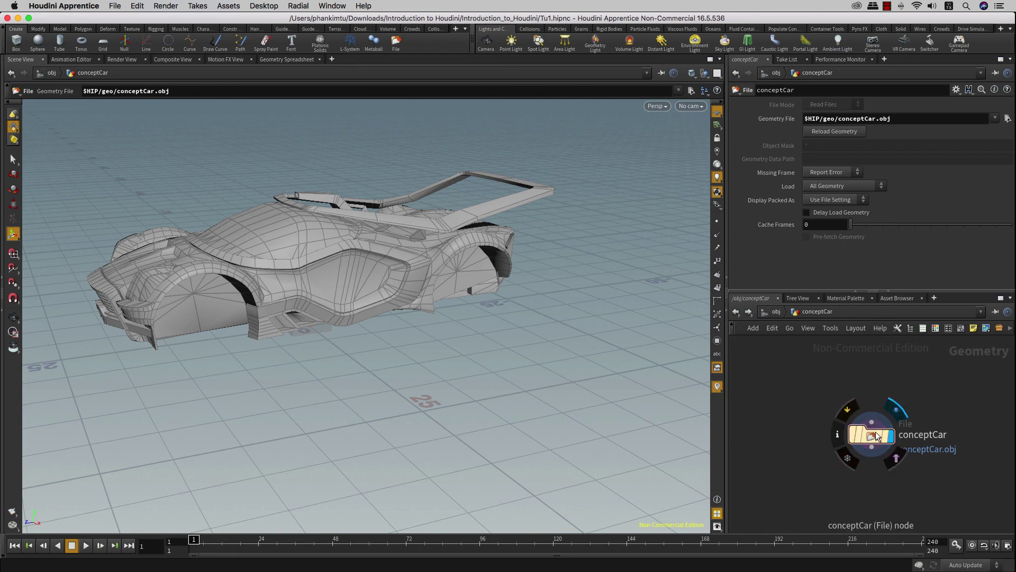
Reposition the conceptCar File node up and left in the network.
drag(874, 432, 845, 400)
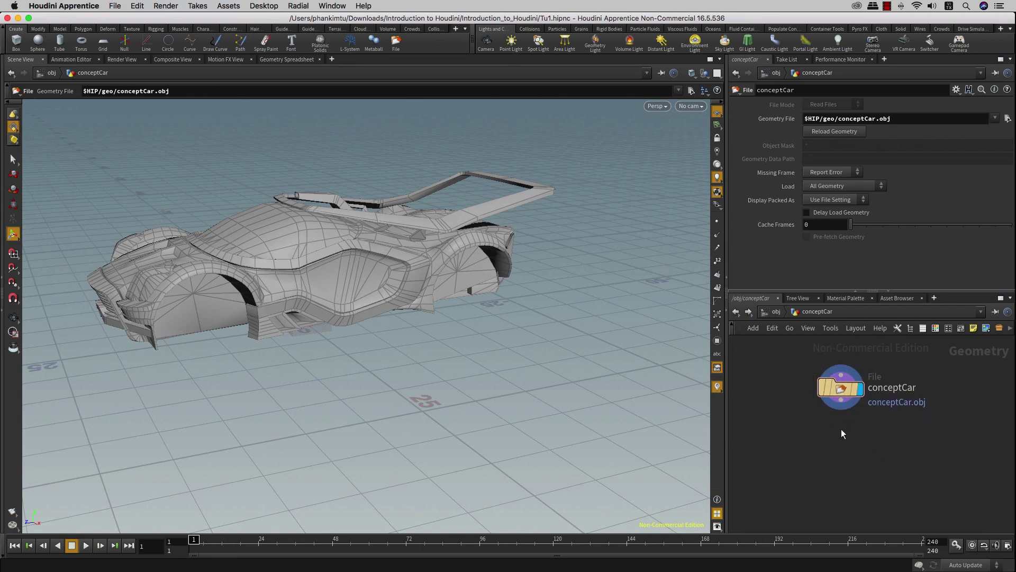
click(842, 430)
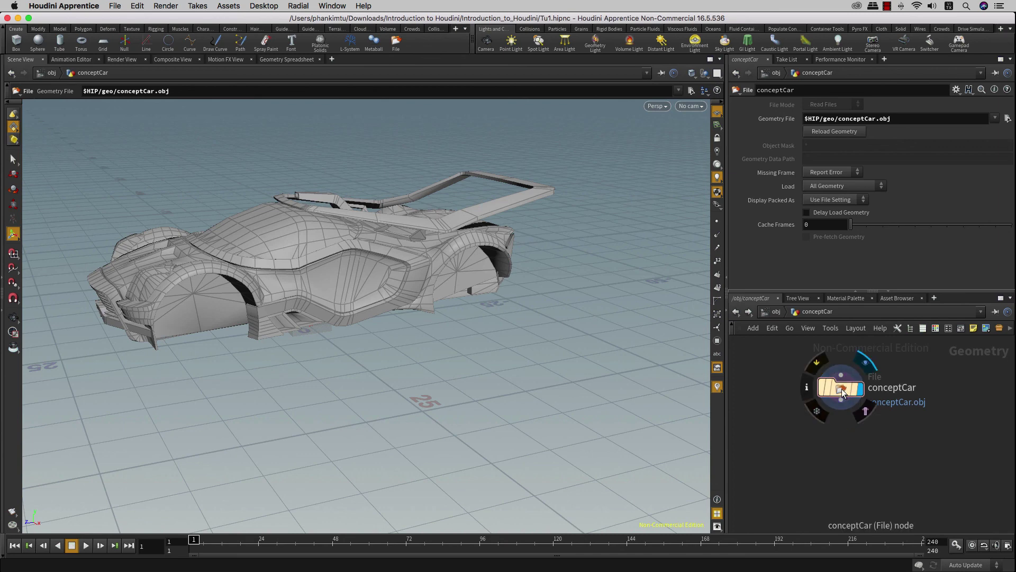
drag(842, 390, 843, 390)
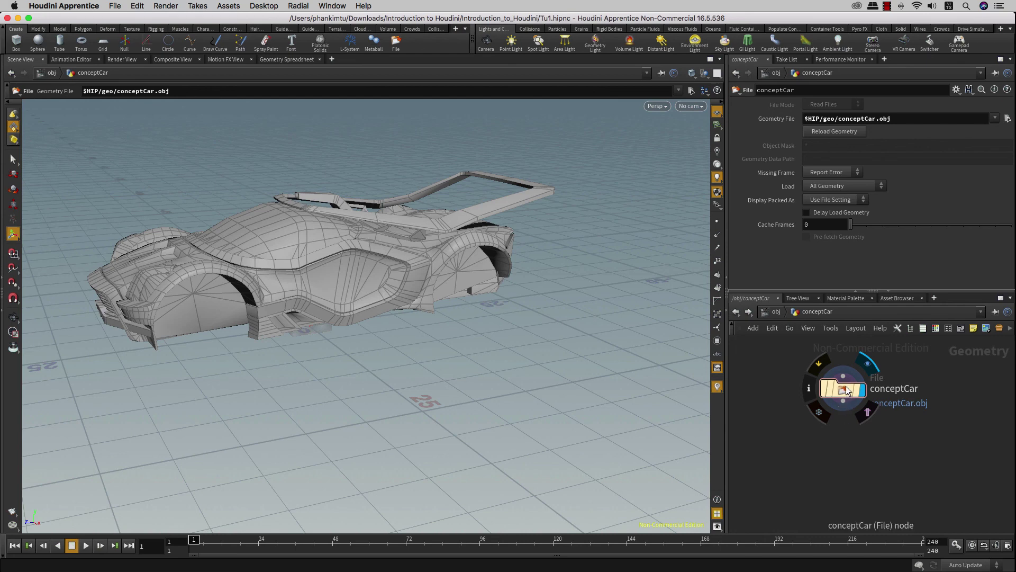
Add a Transform node from the Tab menu, then delete the misplaced transform1.
click(860, 464)
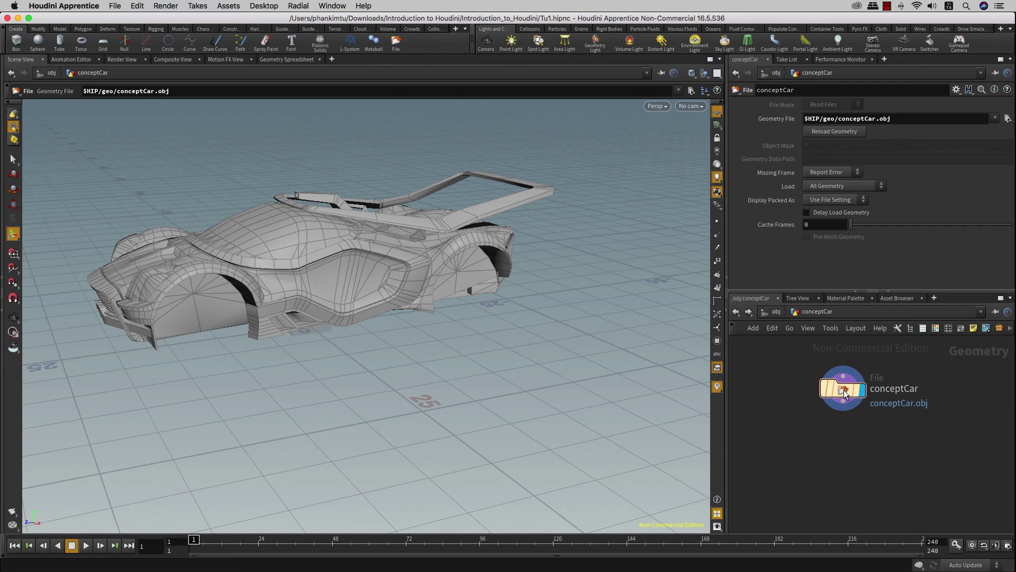
mouse_move(843, 389)
key(Tab)
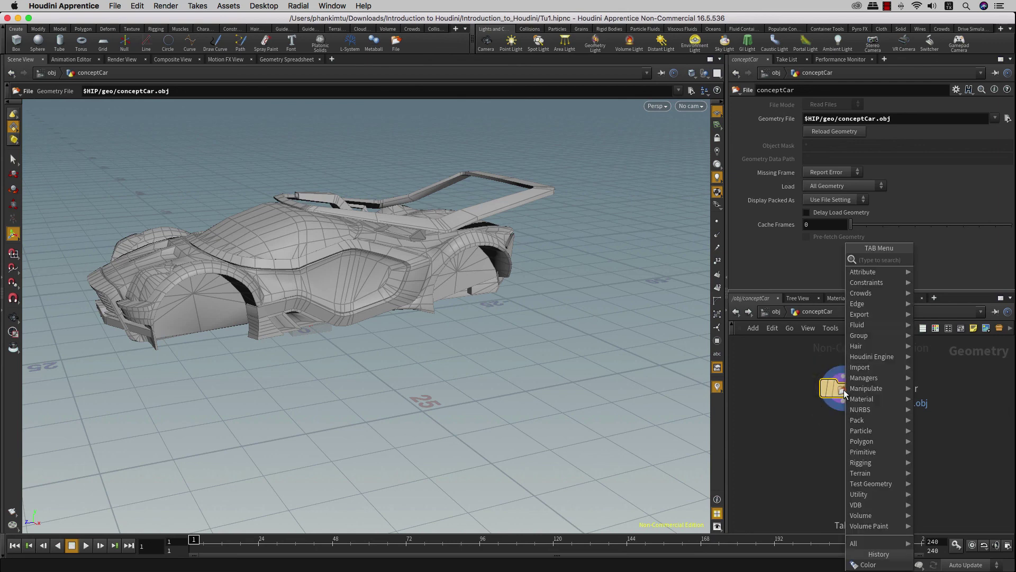
text(trans)
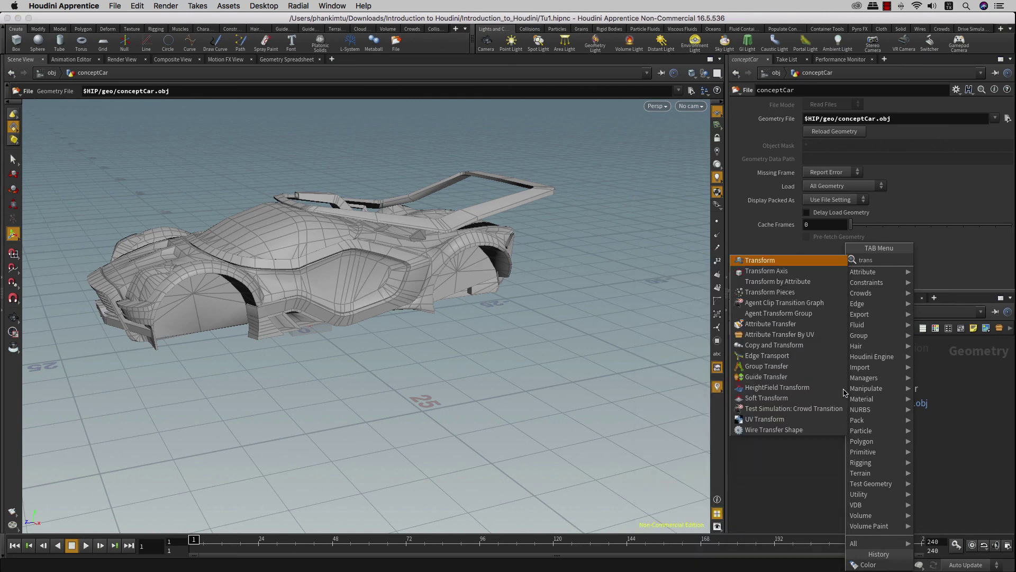
text(form)
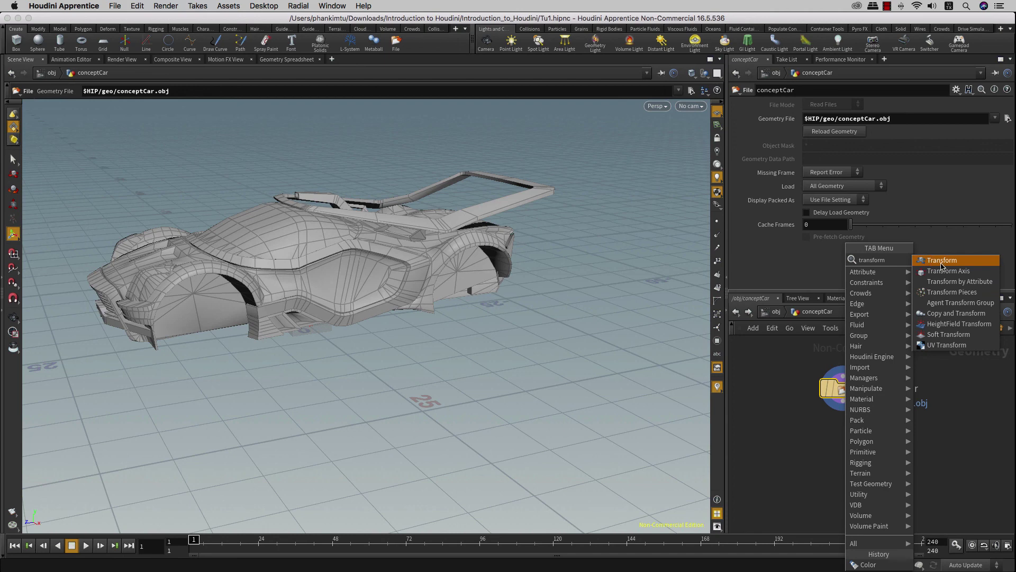
click(941, 263)
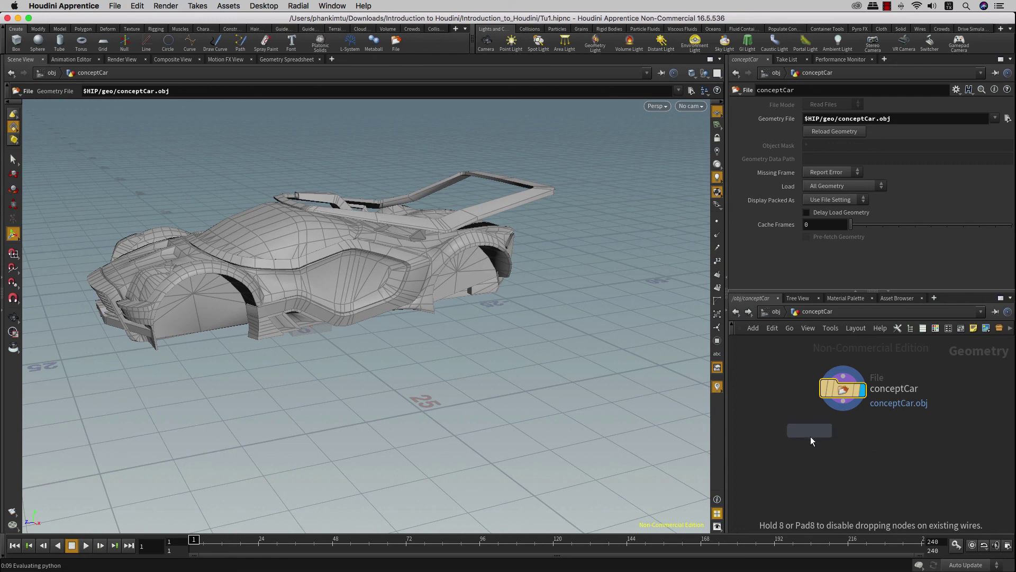
click(809, 462)
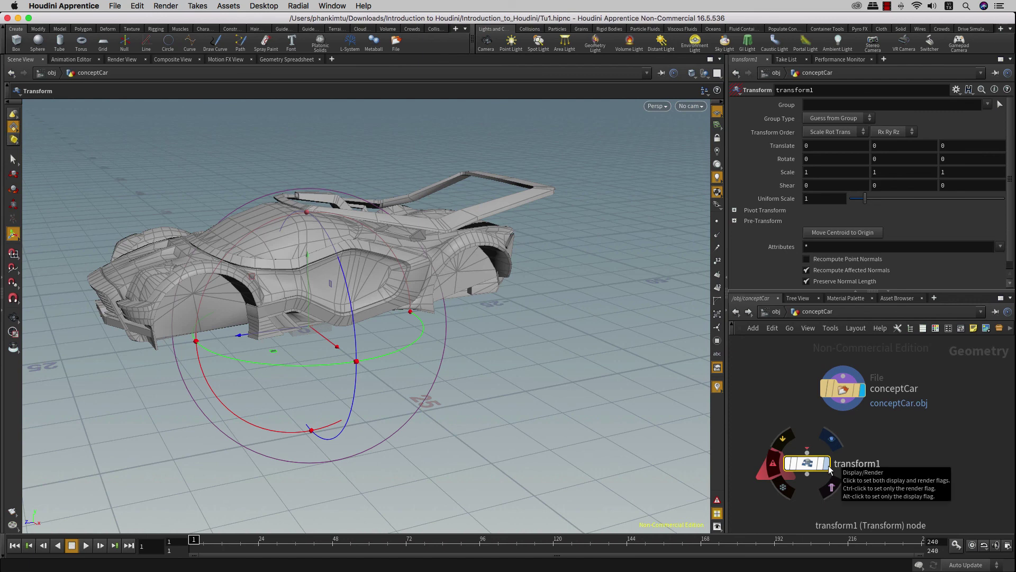
drag(806, 450, 842, 406)
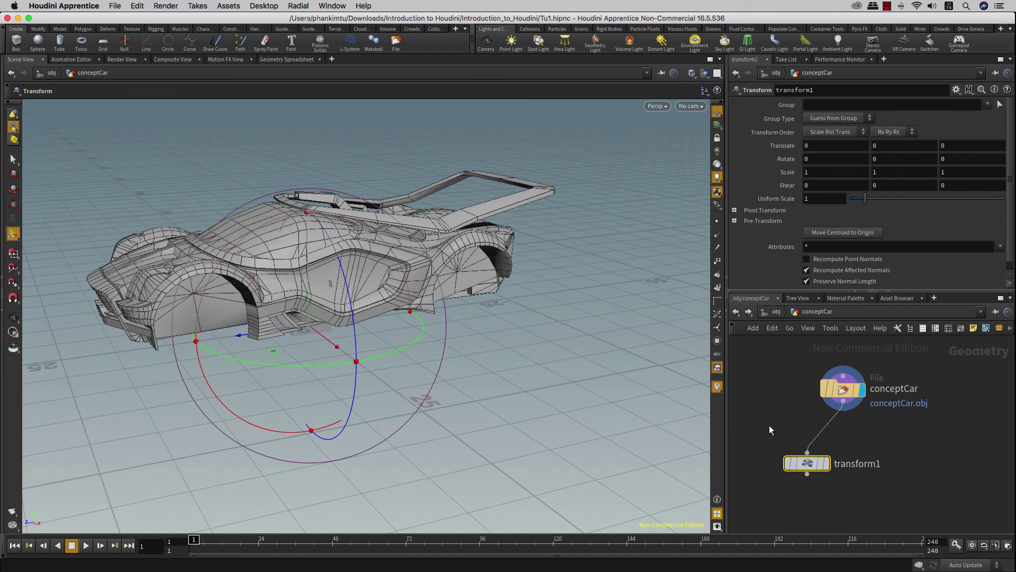
drag(768, 425, 914, 488)
key(Delete)
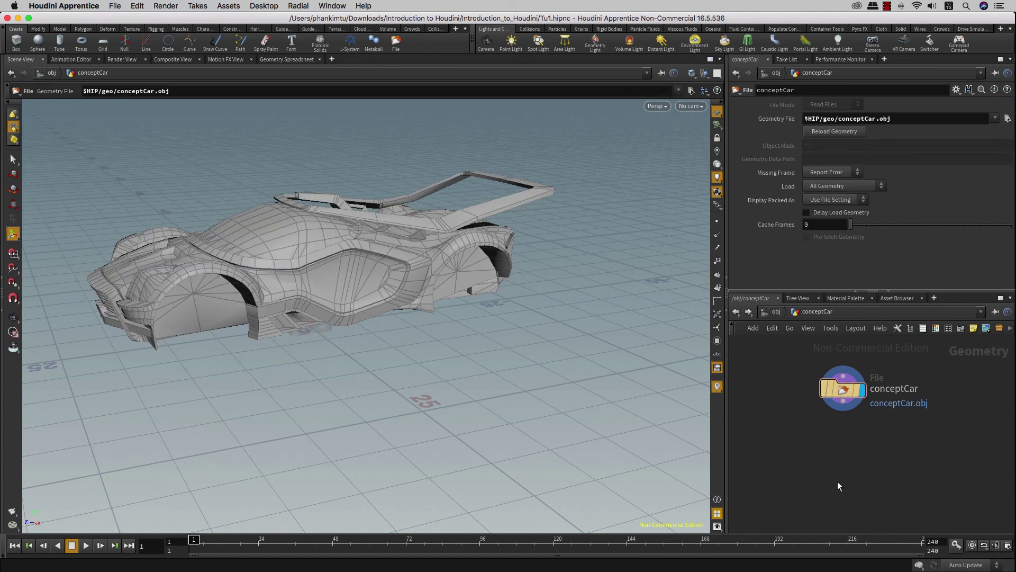
Search 'tran' in the Tab menu and pick the Transform node again.
key(Tab)
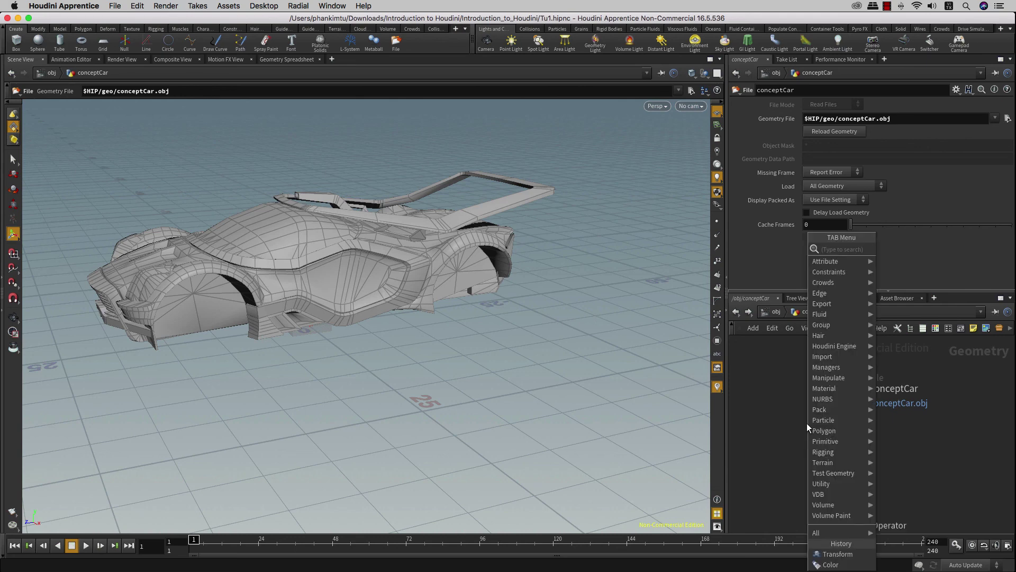
text(tran)
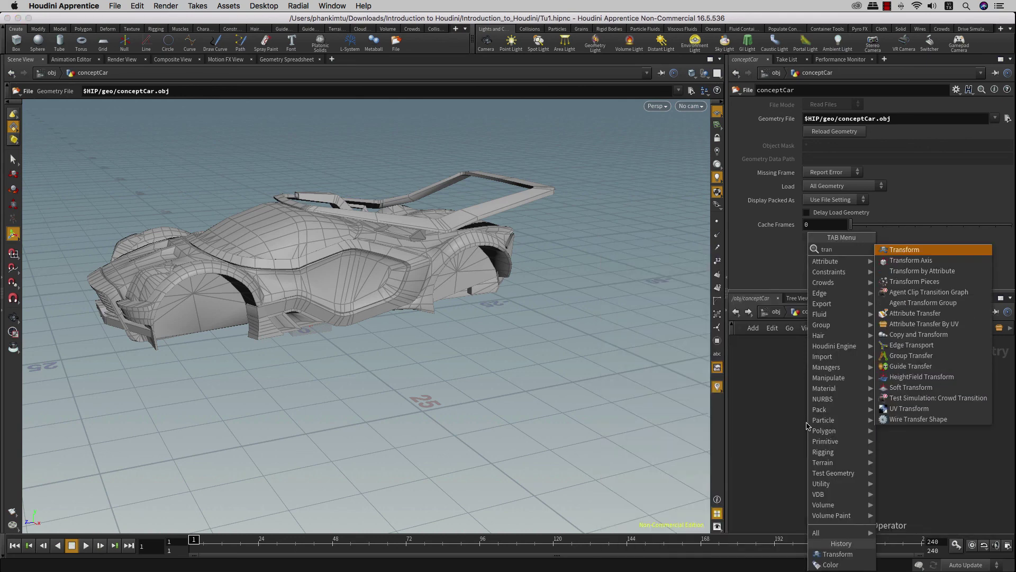
click(897, 253)
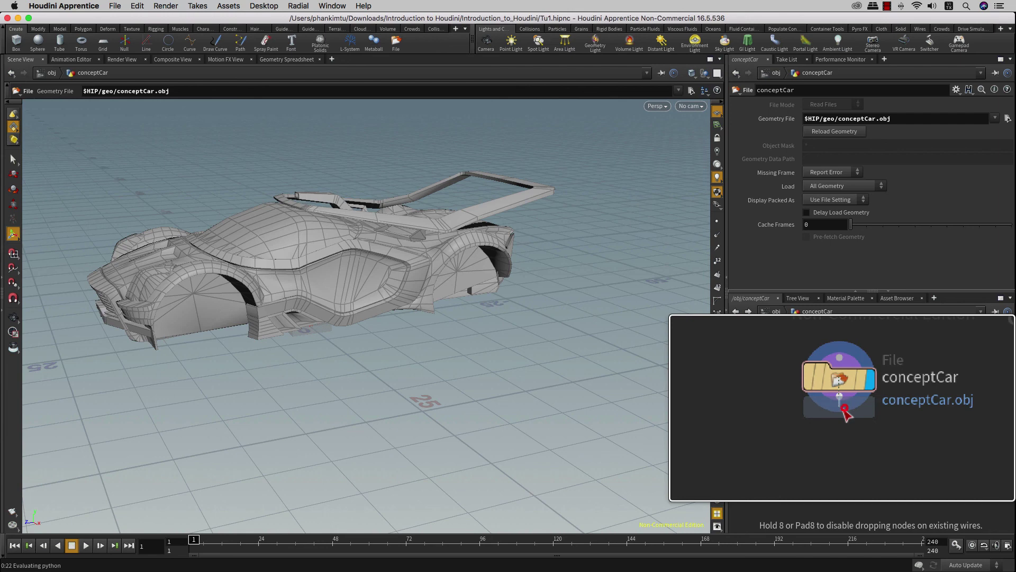
Place transform1 wired directly beneath the conceptCar File node.
click(843, 412)
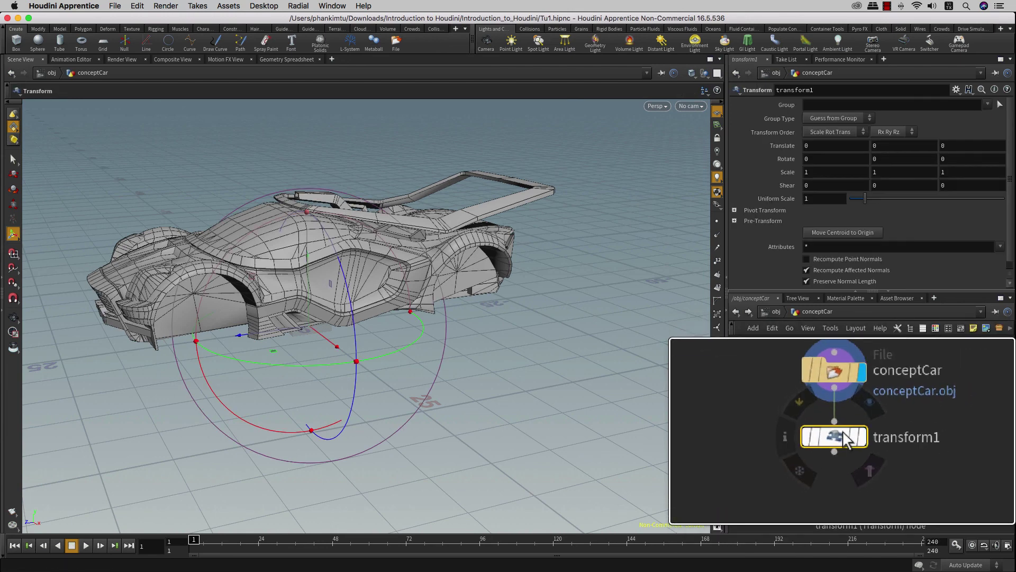
mouse_move(843, 438)
mouse_down()
mouse_move(851, 454)
mouse_move(840, 443)
mouse_up()
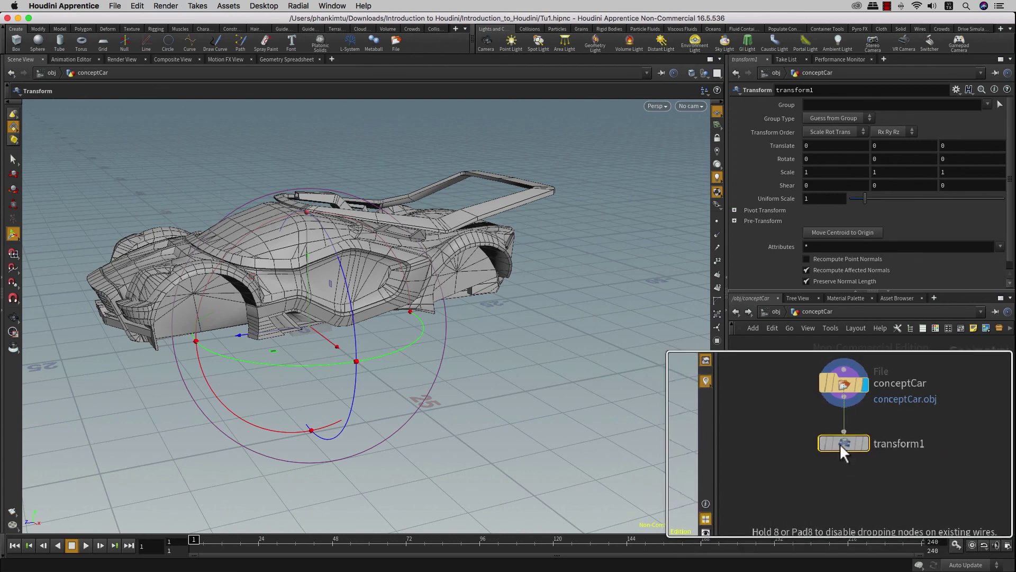
drag(842, 444, 843, 439)
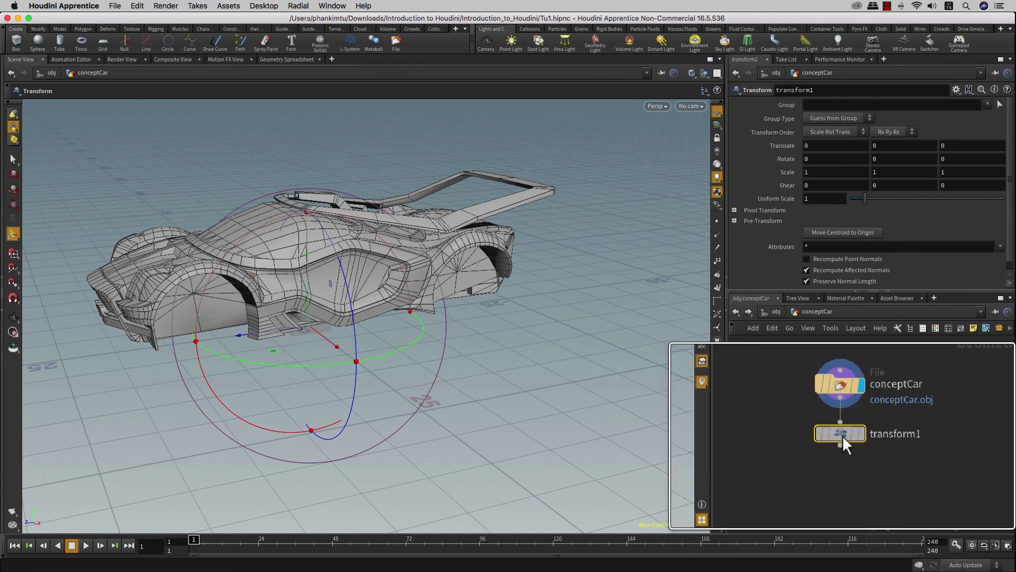
click(843, 465)
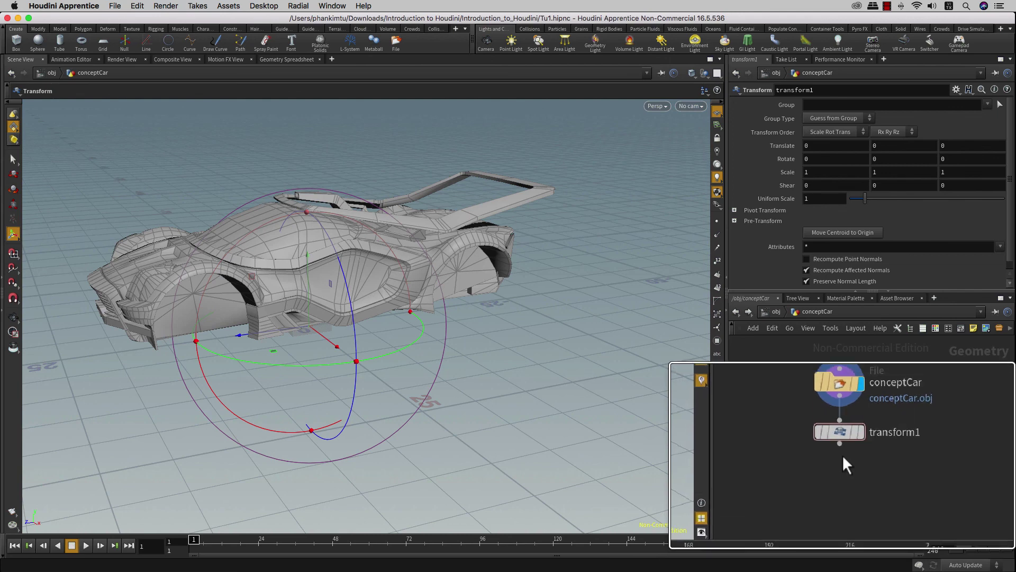
mouse_move(840, 386)
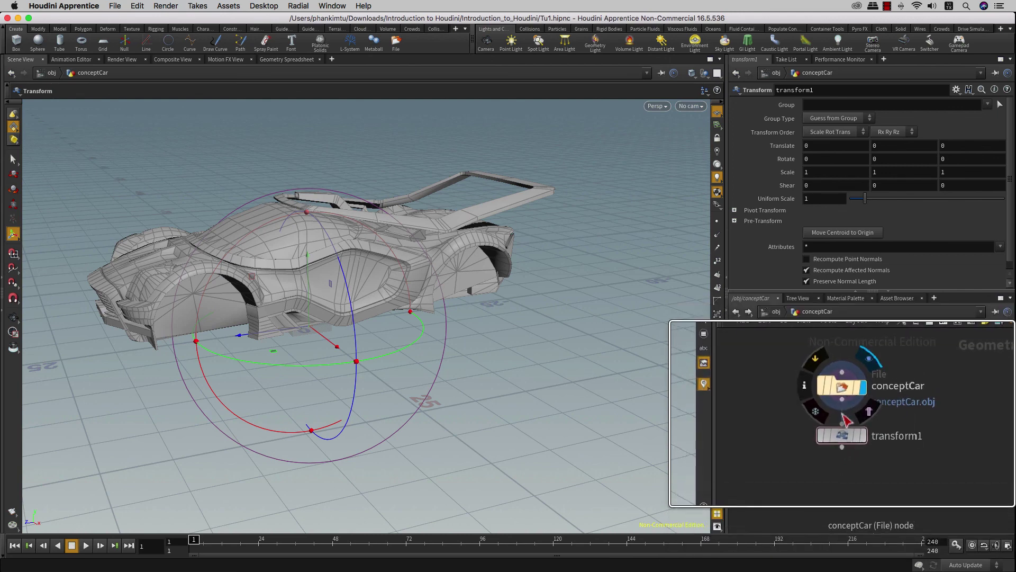
Select transform1 and step through its X, Y and Z Scale fields, leaving them at 1.
click(842, 432)
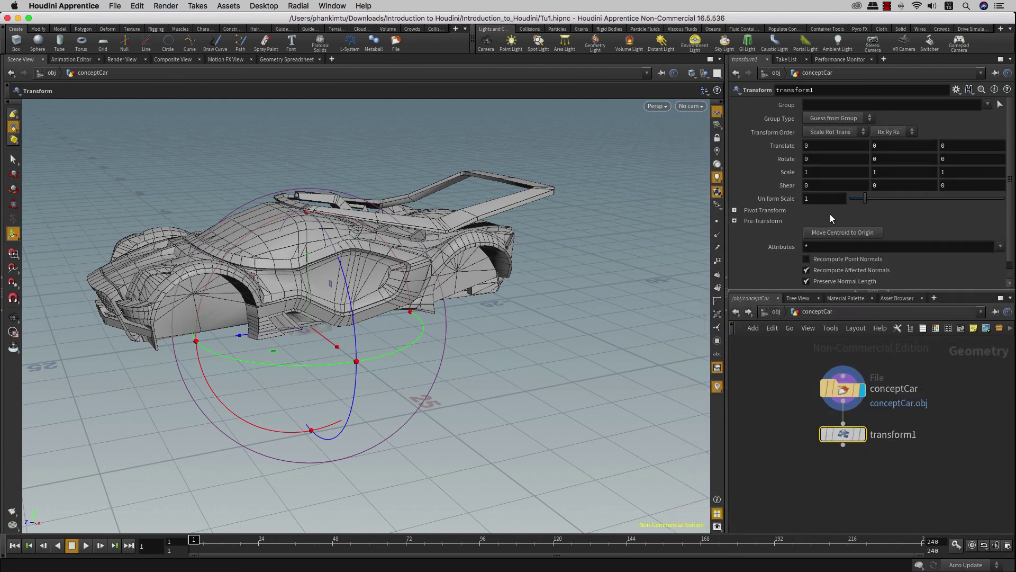
click(815, 172)
double_click(823, 171)
click(891, 172)
click(962, 172)
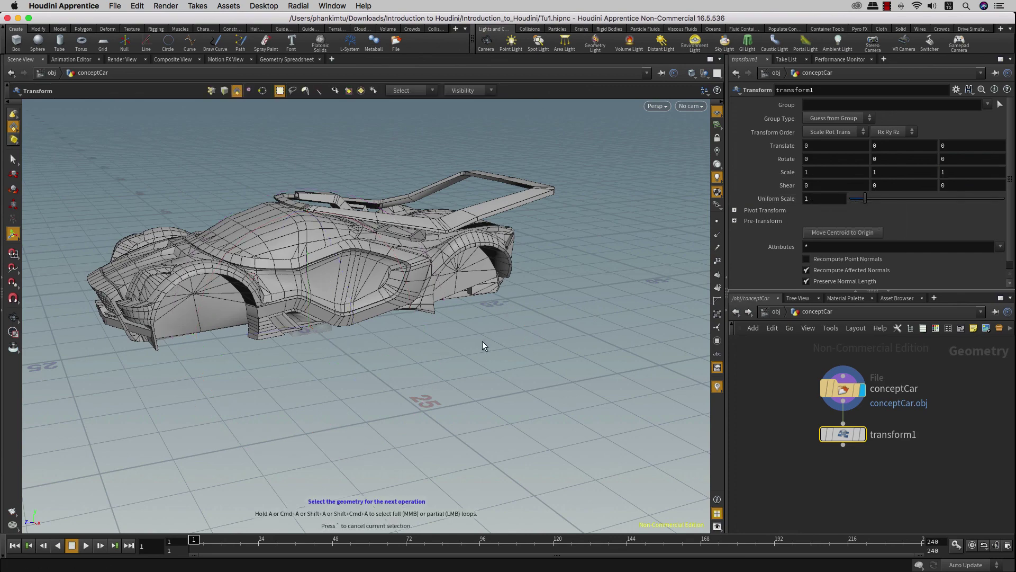
Orbit to a side view and try Uniform Scale values like 1.16, 2.6 and 0.58, ending at 1.3.
alt+drag(482, 340, 823, 209)
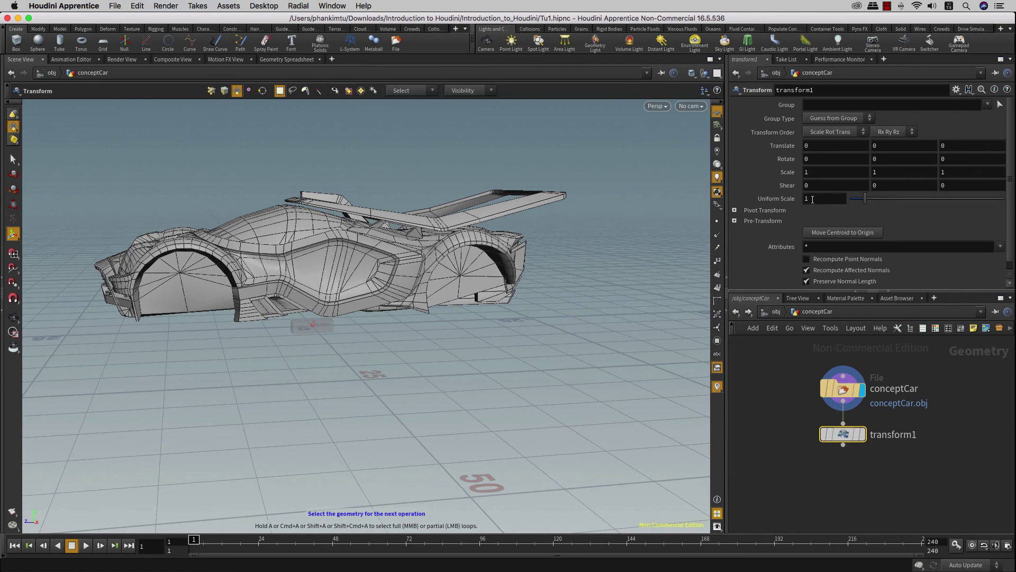
middle_drag(812, 199, 814, 200)
drag(866, 199, 868, 200)
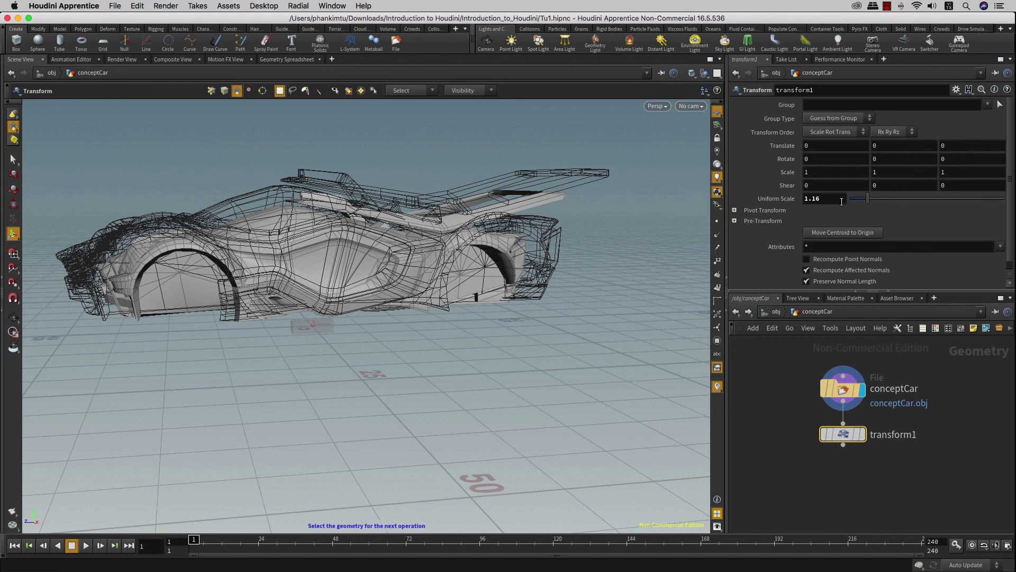
click(825, 200)
middle_drag(824, 199, 825, 210)
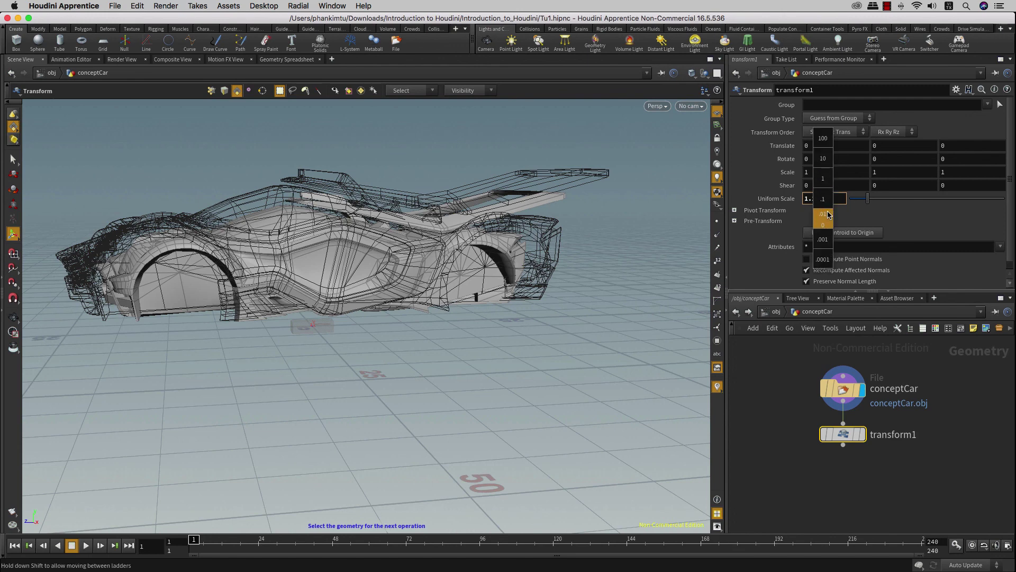
middle_drag(825, 210, 875, 198)
mouse_move(868, 195)
mouse_down()
mouse_move(889, 199)
mouse_move(858, 203)
mouse_up()
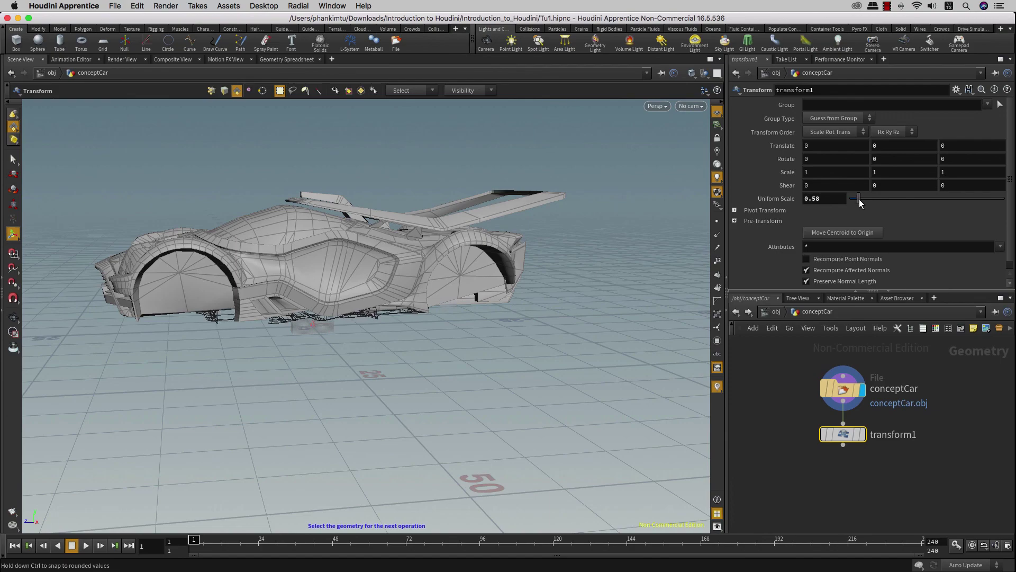
drag(858, 203, 870, 201)
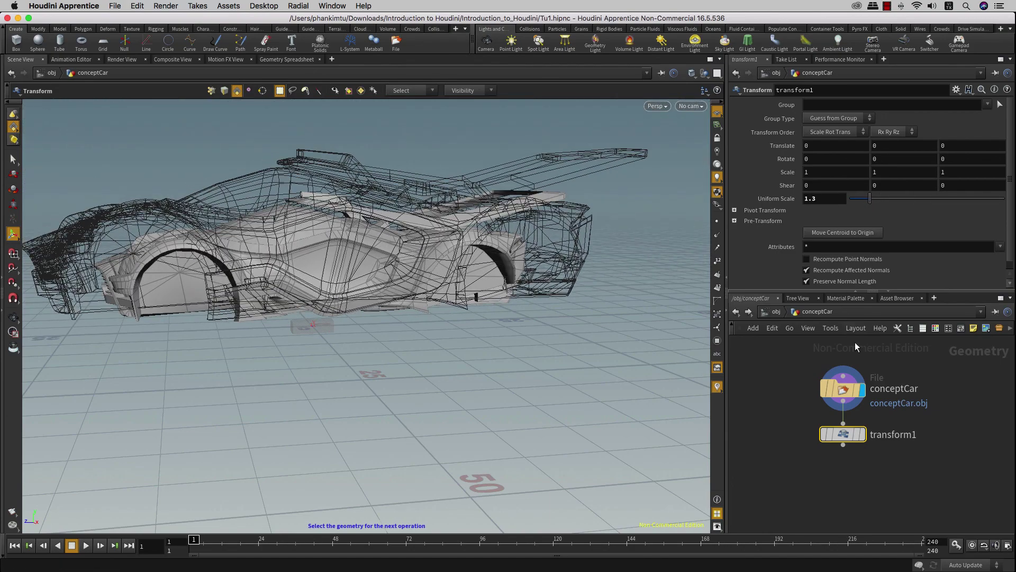
Show transform1 in the viewport and drag its Uniform Scale to resize the car.
scroll(843, 408, up, 2)
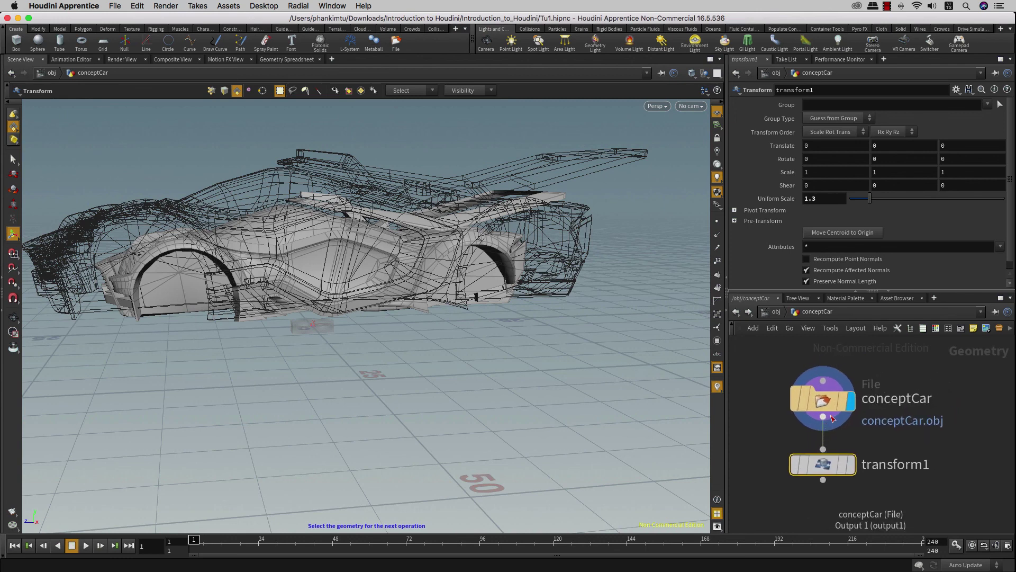
mouse_move(842, 389)
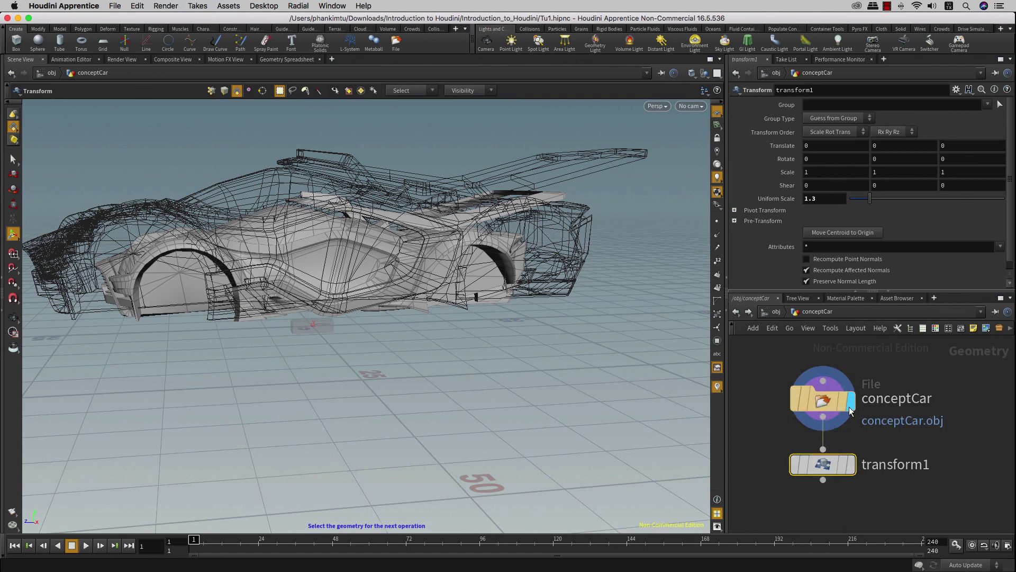
click(851, 466)
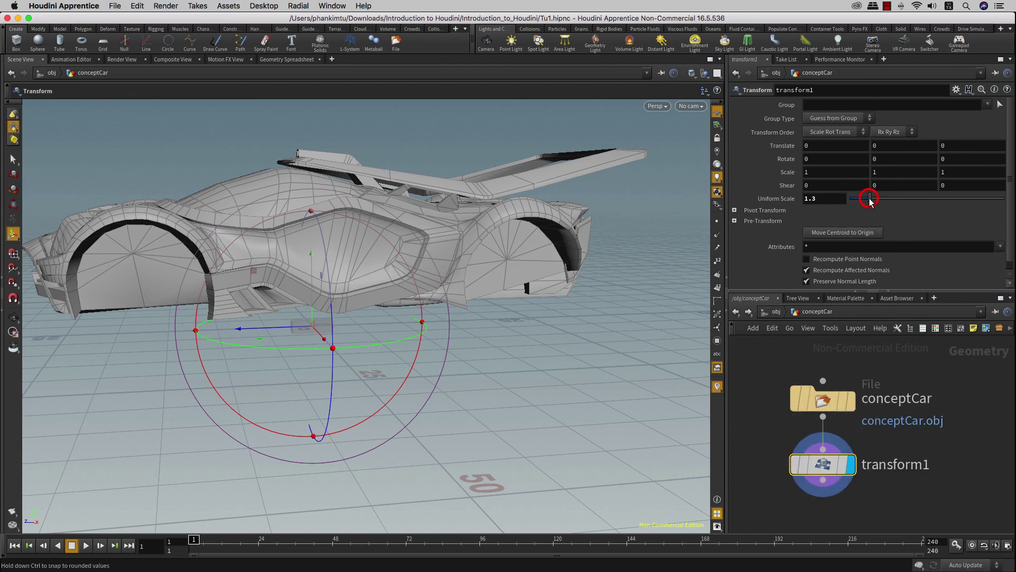
drag(869, 202, 881, 203)
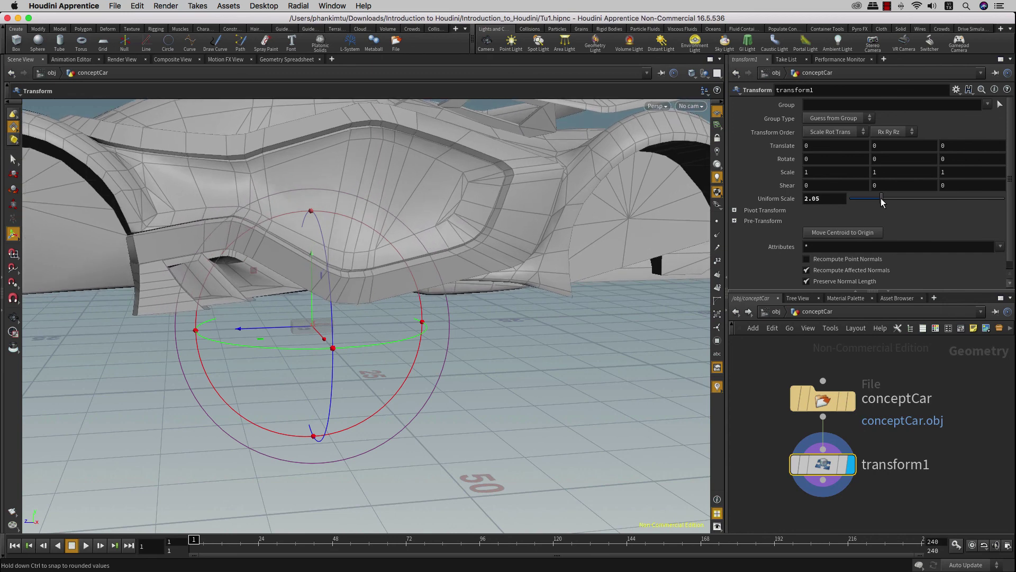
click(830, 199)
drag(881, 199, 853, 202)
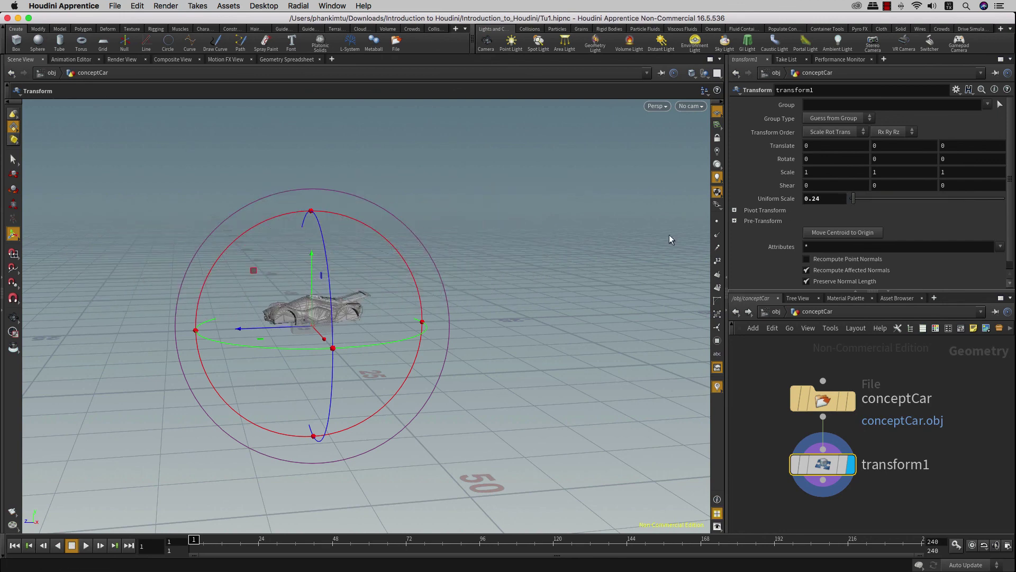
Tumble, dolly and pan the viewport to center the resized car.
key(Escape)
mouse_move(410, 308)
mouse_down()
mouse_move(372, 336)
mouse_move(350, 325)
mouse_move(395, 322)
mouse_up()
mouse_move(394, 322)
right_down()
mouse_move(329, 286)
mouse_move(325, 322)
mouse_move(377, 309)
right_up()
key(Escape)
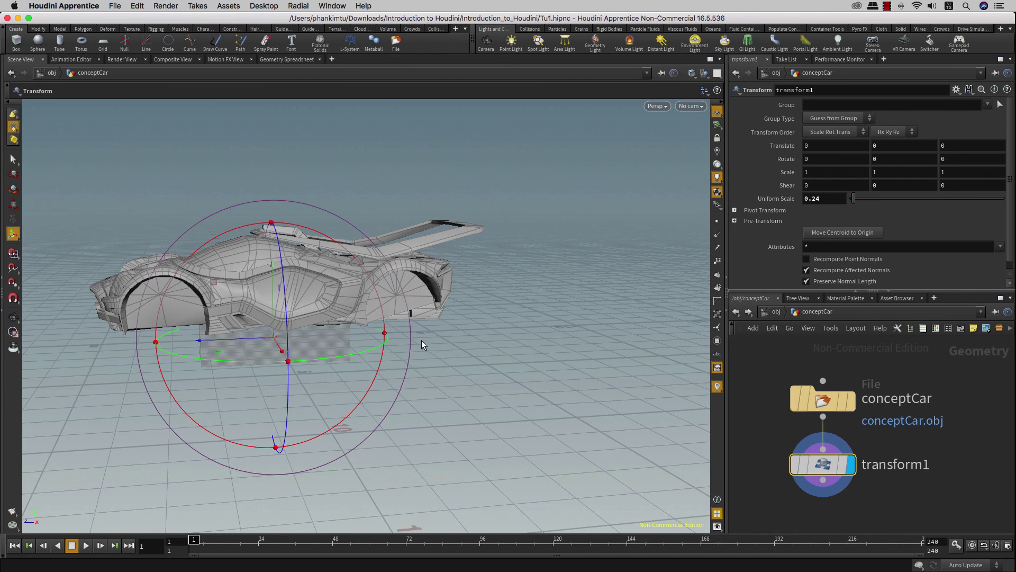
middle_drag(421, 346, 497, 329)
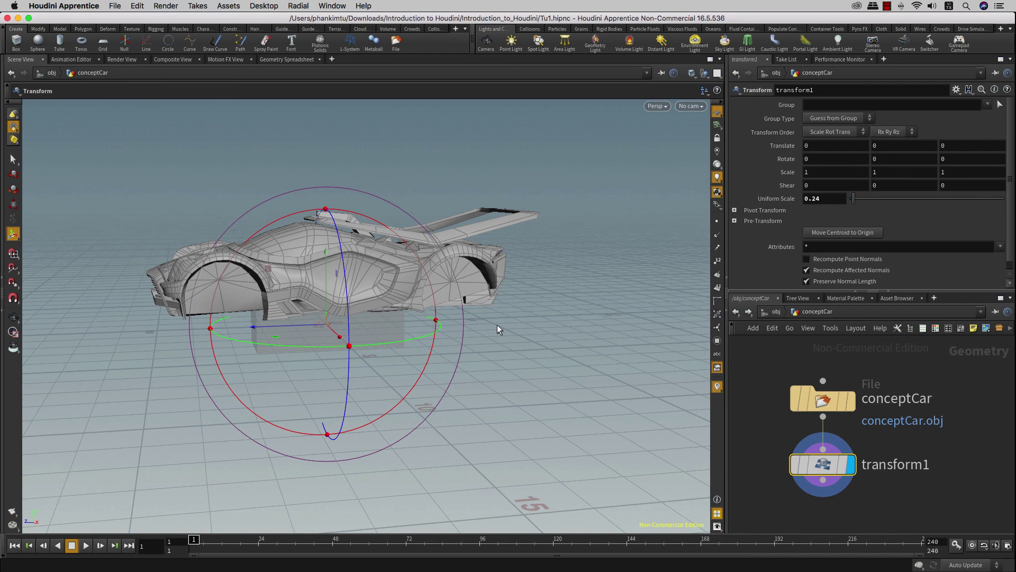
click(529, 238)
click(716, 73)
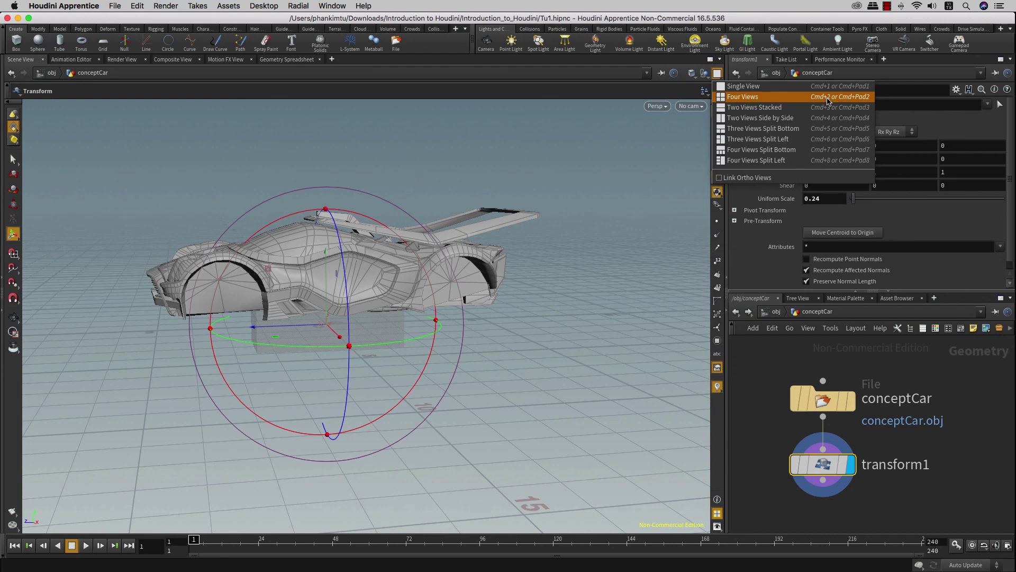
Switch the viewport to a four-view layout and pan the Right view.
click(615, 87)
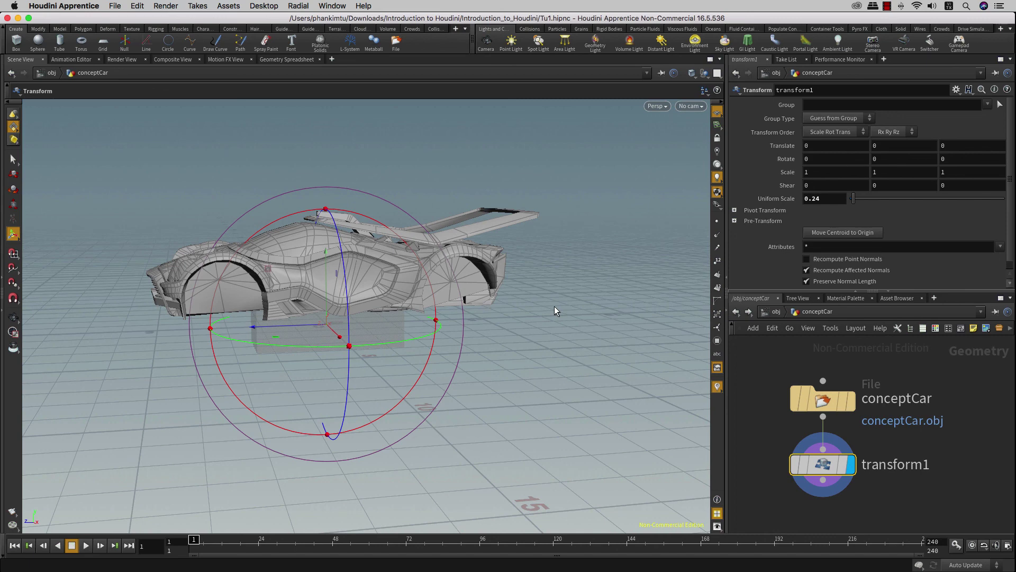
key(space+b)
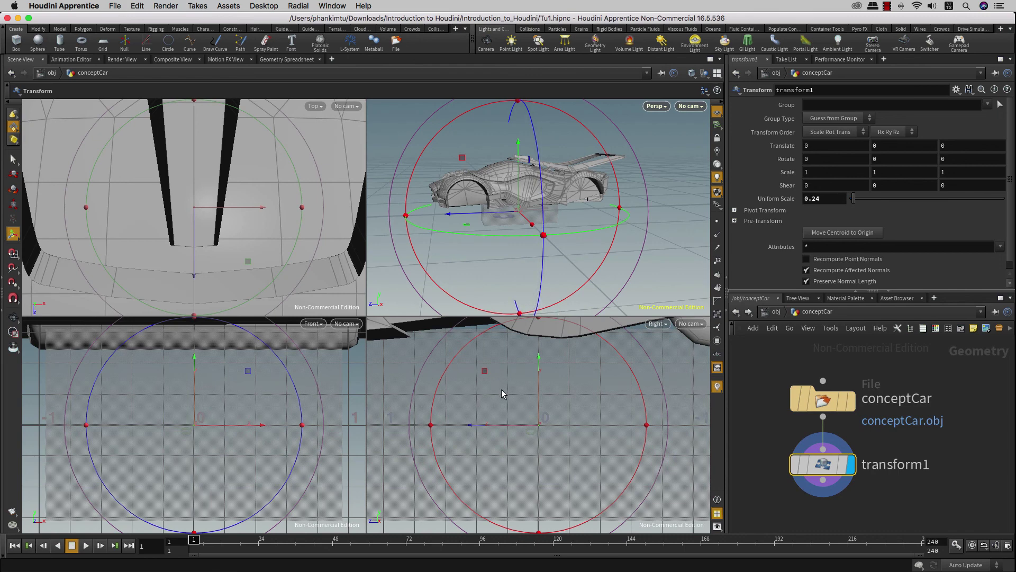
key(Escape)
middle_drag(510, 392, 476, 397)
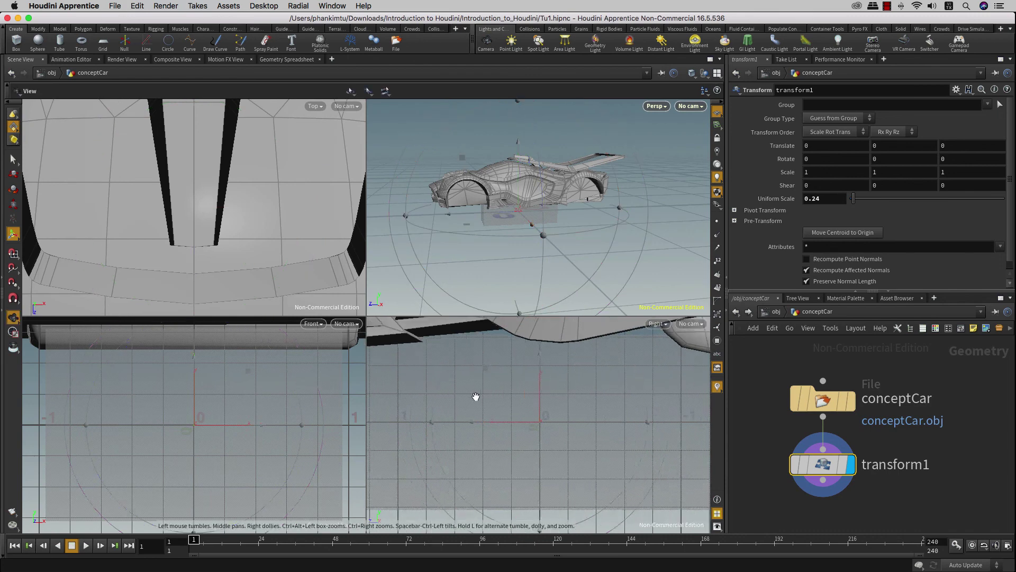
scroll(476, 396, down, 2)
key(Return)
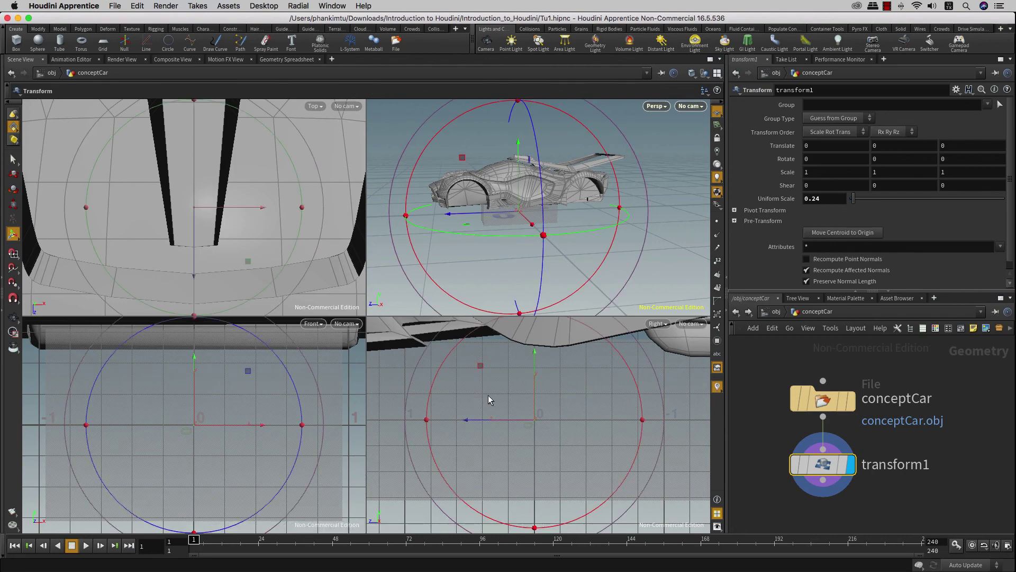
Zoom the Right view in and out to frame the whole car.
key(Escape)
scroll(488, 397, down, 2)
scroll(487, 403, down, 1)
scroll(486, 410, down, 2)
scroll(485, 414, down, 1)
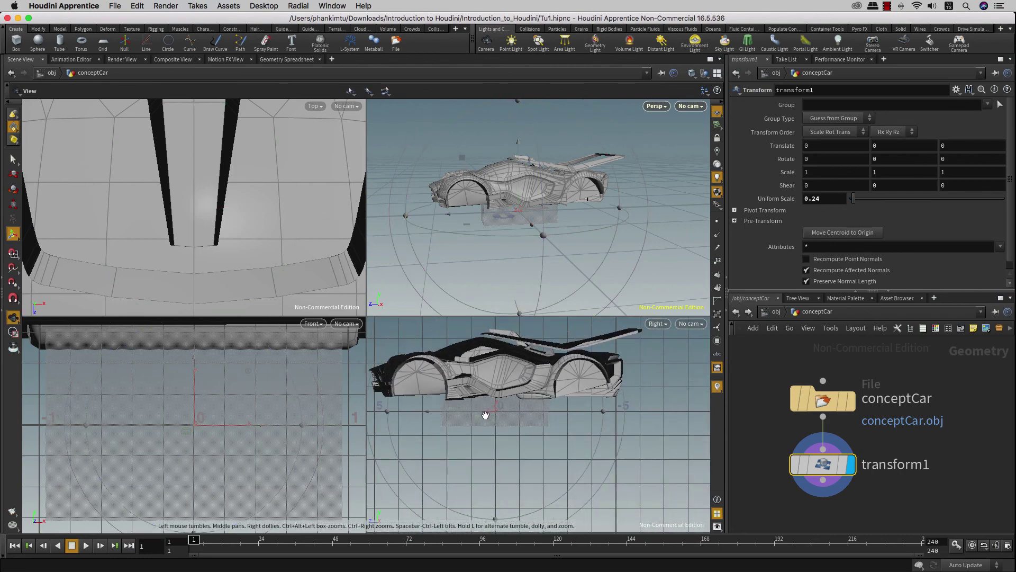
scroll(486, 414, up, 2)
scroll(487, 414, up, 1)
scroll(498, 418, up, 1)
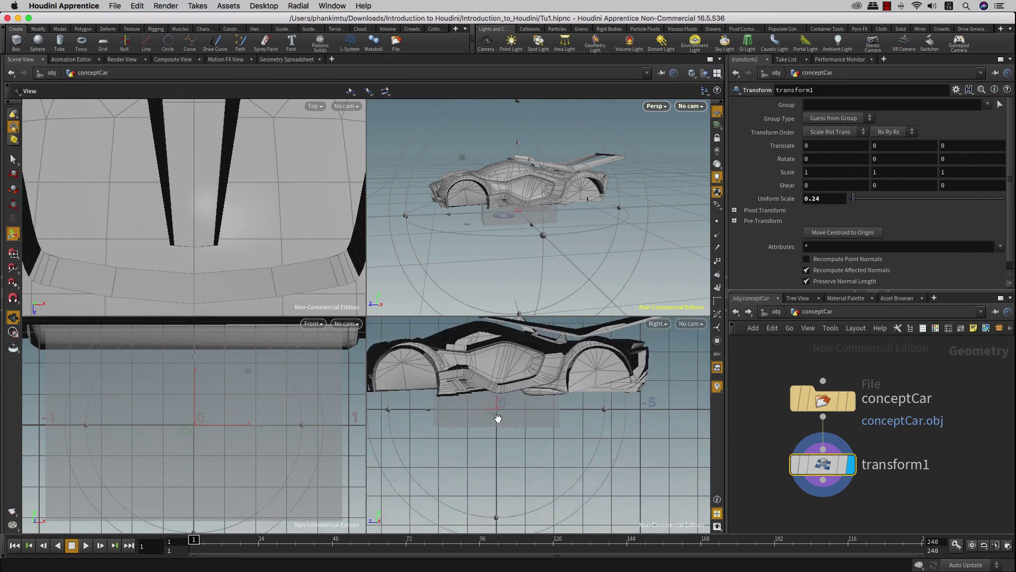
scroll(498, 418, down, 2)
scroll(499, 415, down, 1)
scroll(499, 415, down, 1)
scroll(502, 416, down, 1)
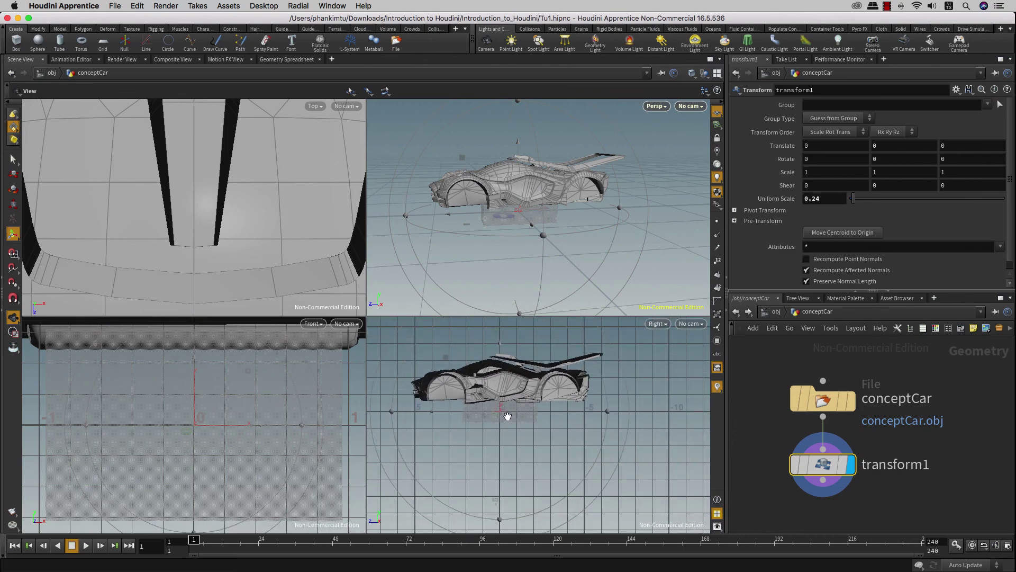
scroll(507, 416, down, 2)
key(t)
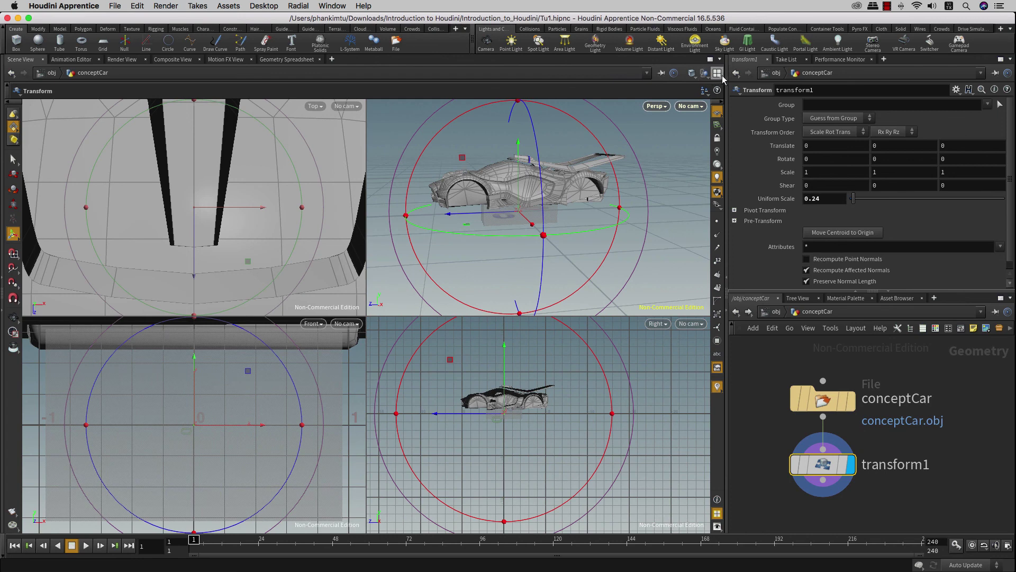
click(718, 74)
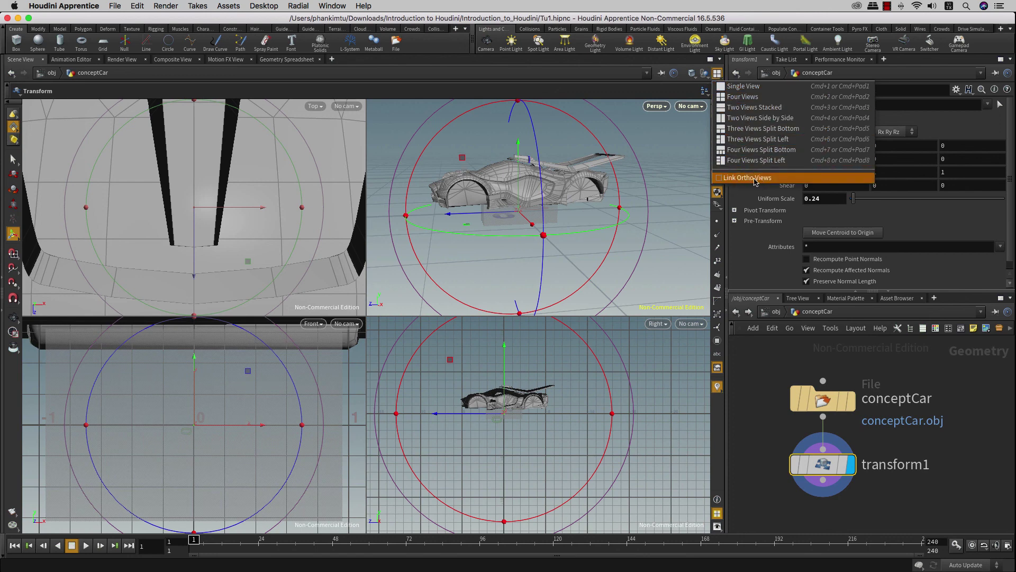
Link the orthographic views together via the viewport layout options.
click(752, 178)
click(717, 73)
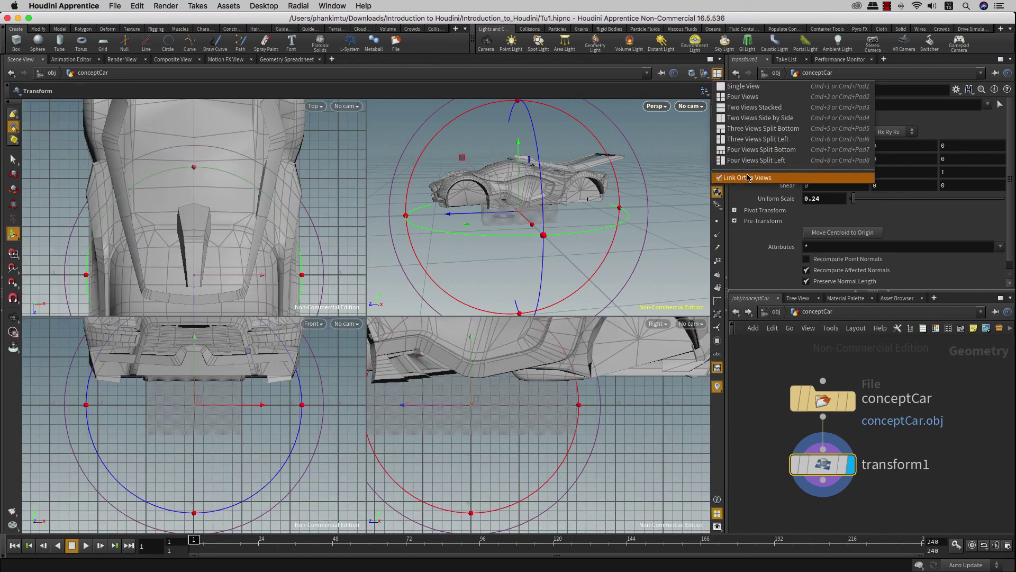
click(662, 96)
key(Escape)
scroll(463, 425, up, 3)
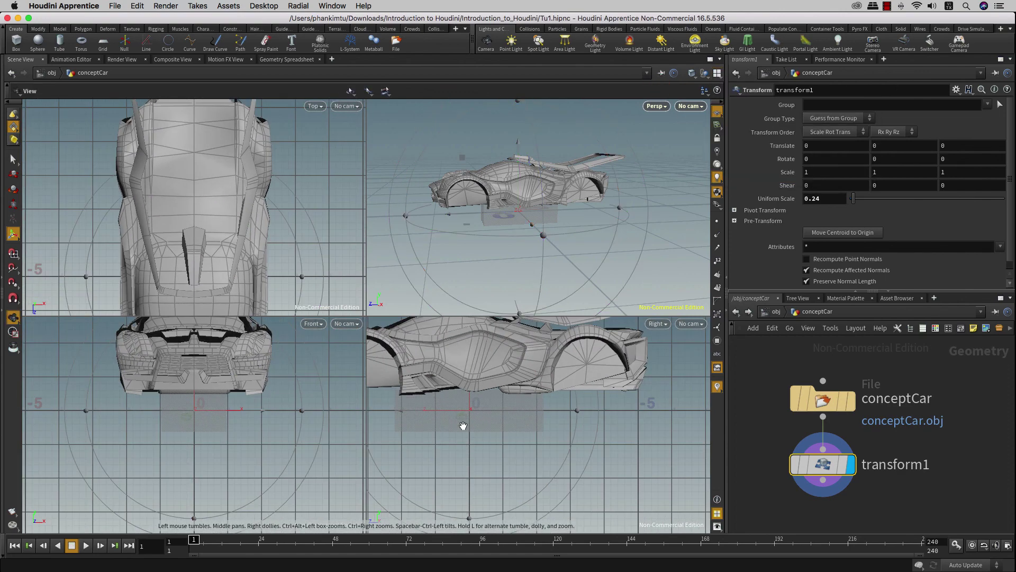
scroll(463, 425, down, 3)
key(t)
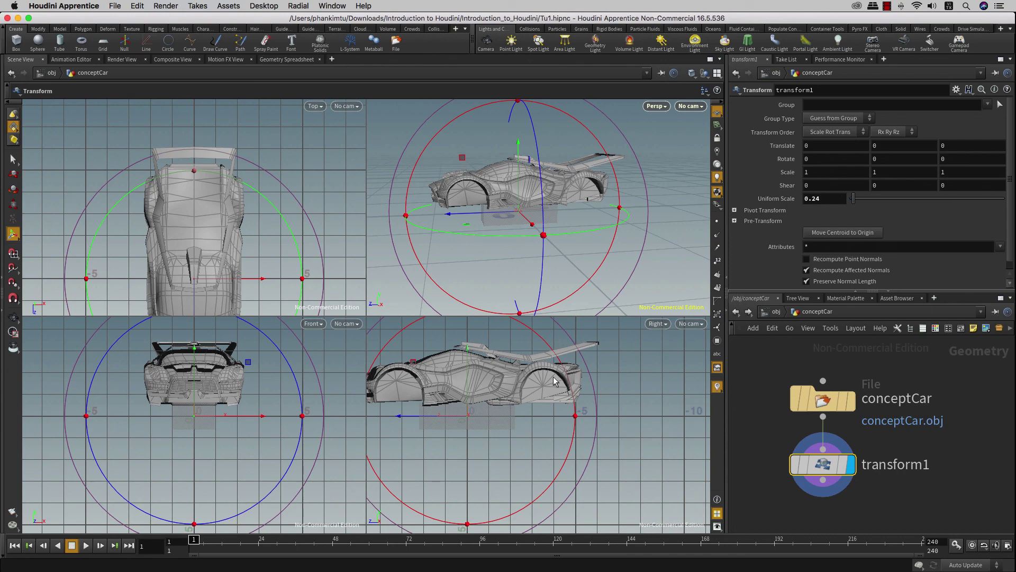
Scroll-zoom the orthographic views to inspect the 0.24-scale car up close.
key(Escape)
scroll(471, 415, down, 2)
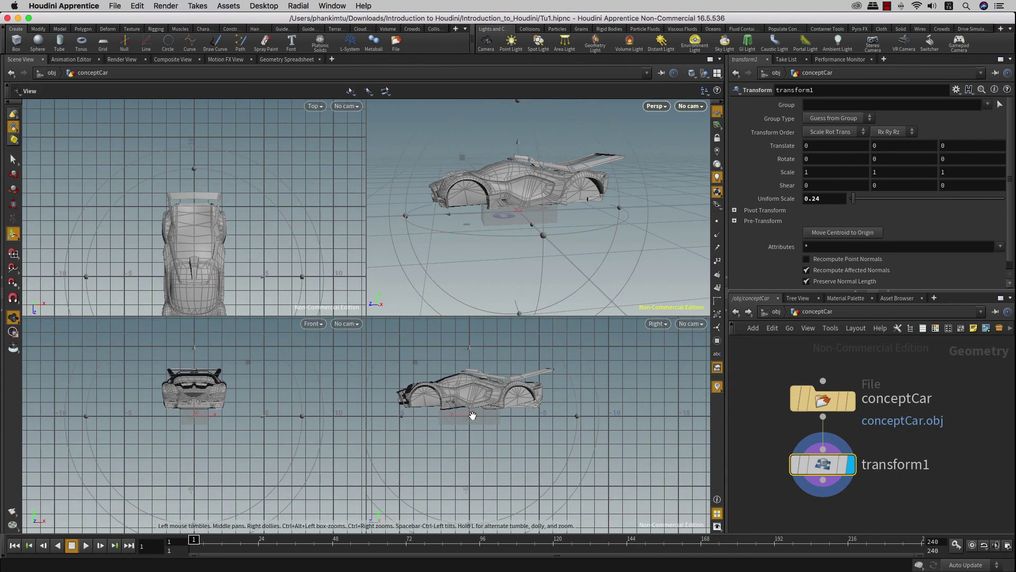
scroll(477, 416, up, 2)
scroll(480, 418, up, 2)
scroll(480, 418, down, 1)
scroll(484, 421, down, 1)
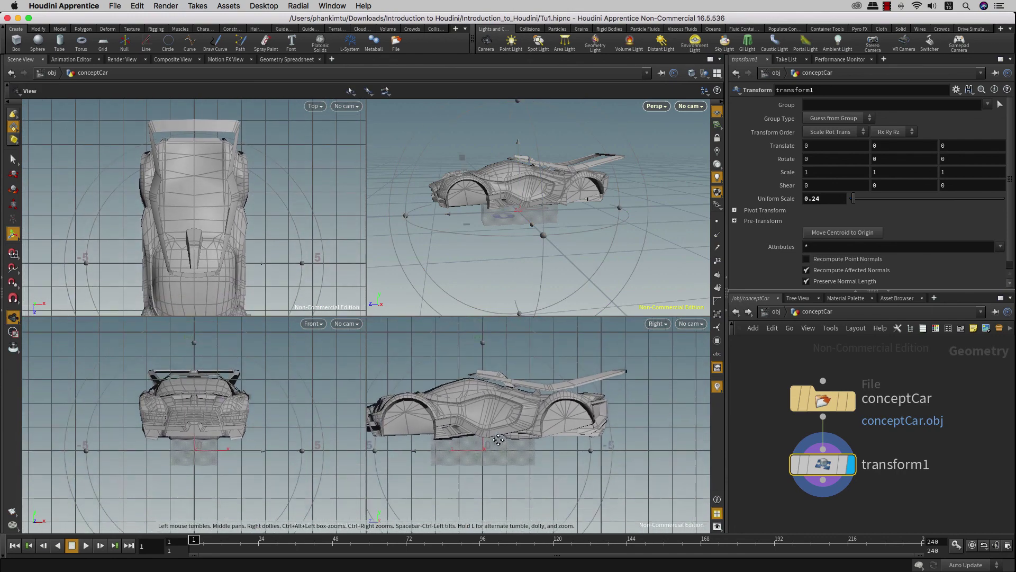
scroll(488, 423, up, 1)
scroll(495, 426, down, 2)
scroll(496, 426, down, 1)
key(Return)
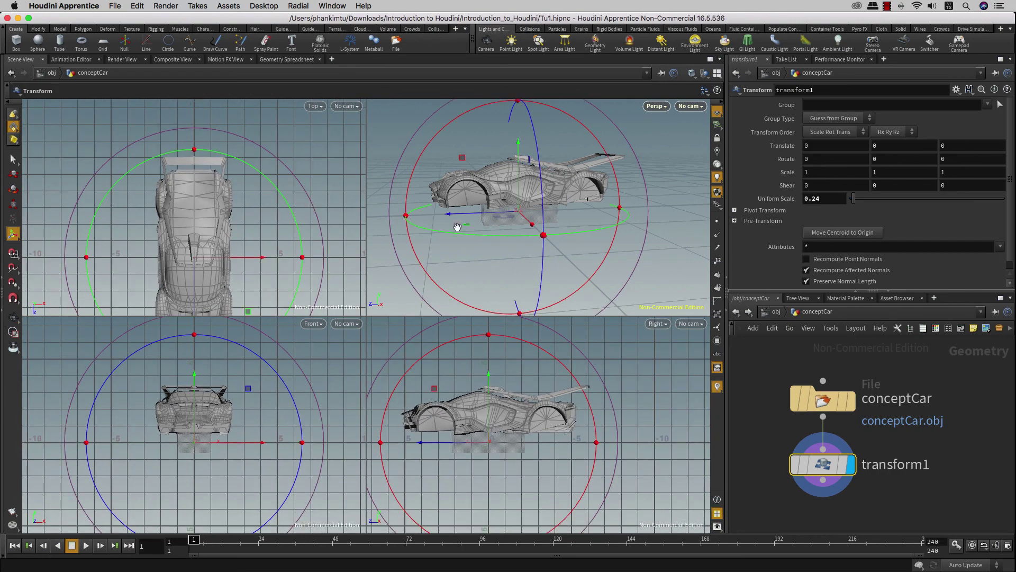
Tumble the perspective view to look down onto the car and zoom in.
key(Escape)
drag(464, 231, 498, 261)
scroll(488, 238, up, 3)
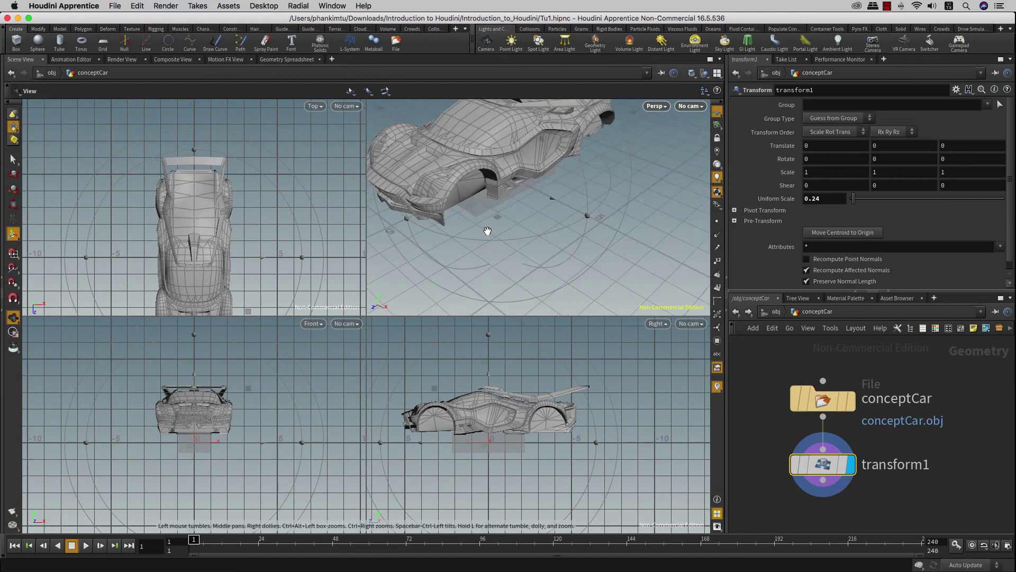
scroll(483, 227, up, 3)
scroll(516, 221, up, 3)
scroll(522, 220, down, 2)
scroll(522, 222, down, 3)
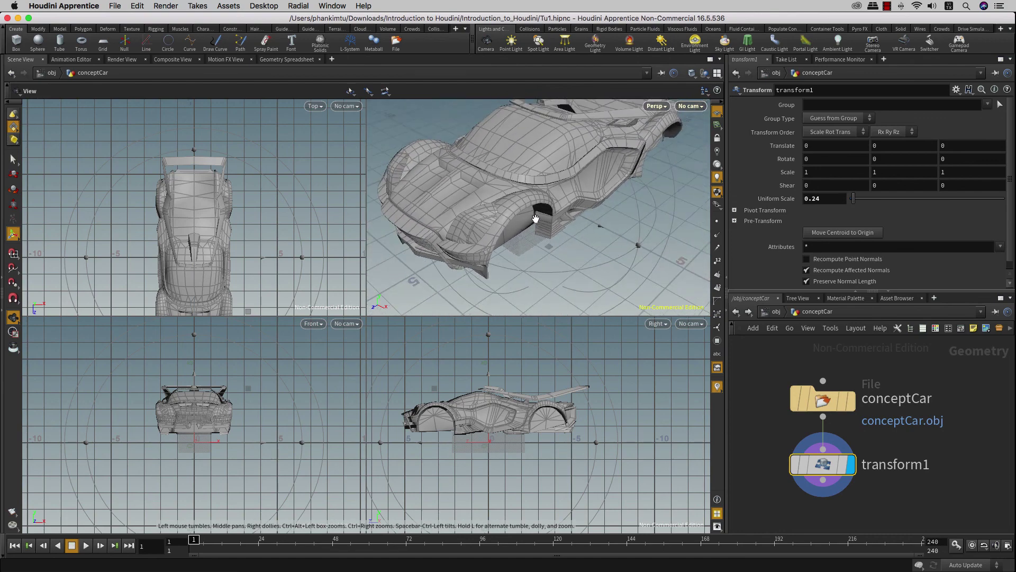
scroll(522, 233, down, 1)
key(Return)
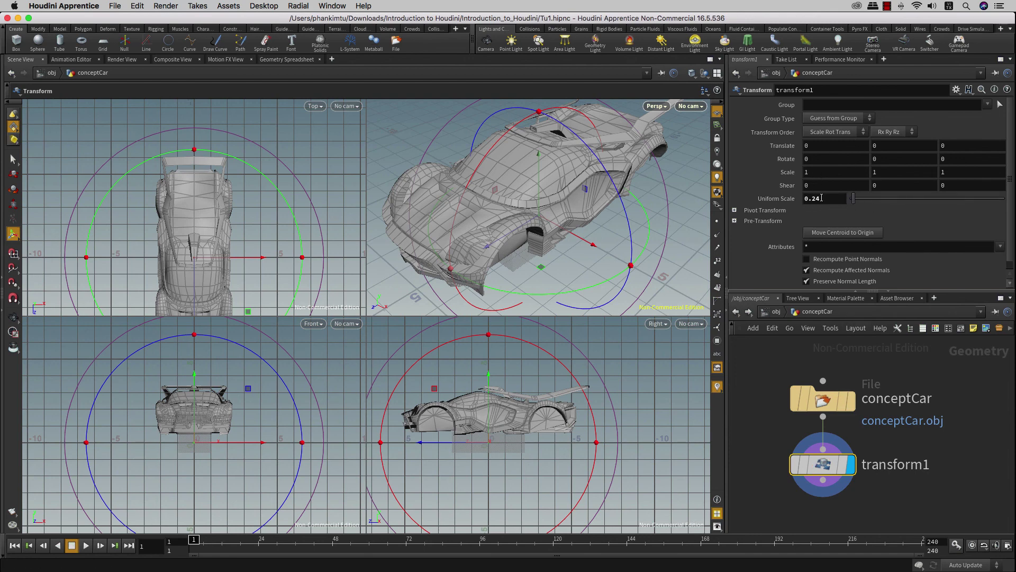
Lower transform1's Uniform Scale to about 0.11 and zoom the views in.
mouse_move(822, 198)
middle_down()
mouse_move(803, 219)
mouse_move(755, 221)
middle_up()
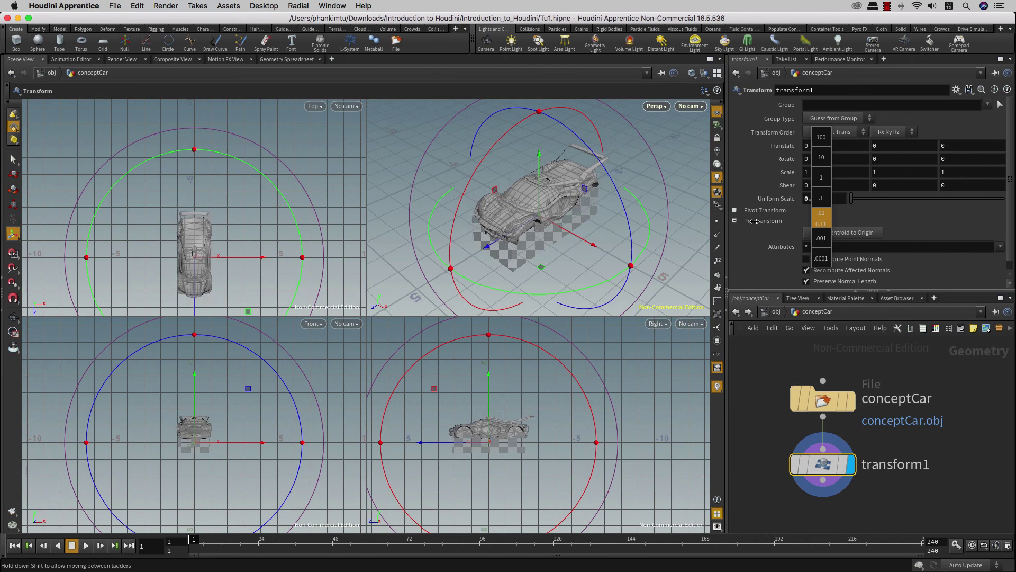
middle_drag(755, 221, 754, 221)
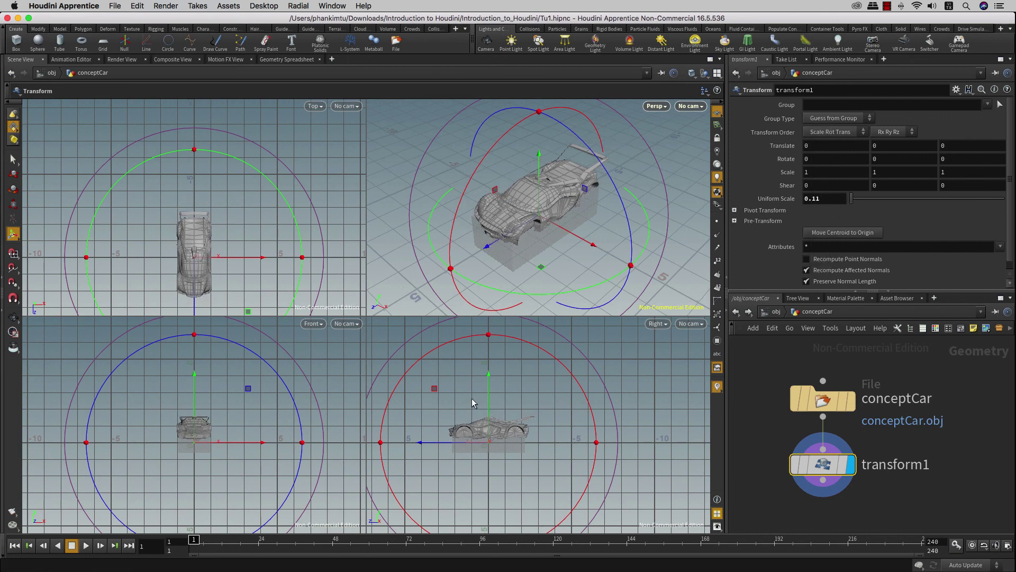
key(Escape)
scroll(470, 401, up, 2)
scroll(468, 403, up, 2)
scroll(466, 406, up, 3)
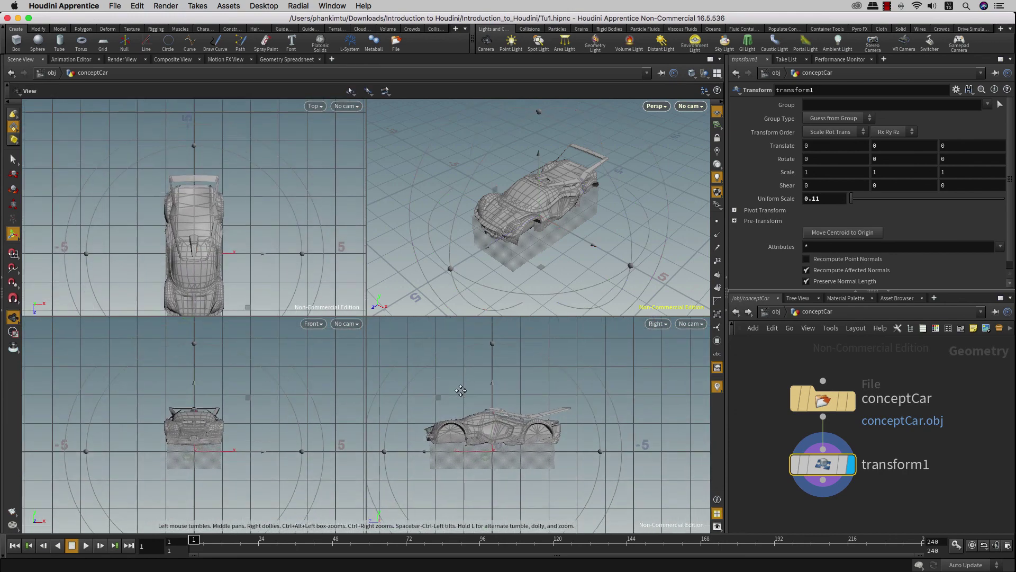
scroll(462, 393, up, 2)
Pan and zoom the orthographic views to frame the smaller car.
middle_drag(496, 400, 496, 386)
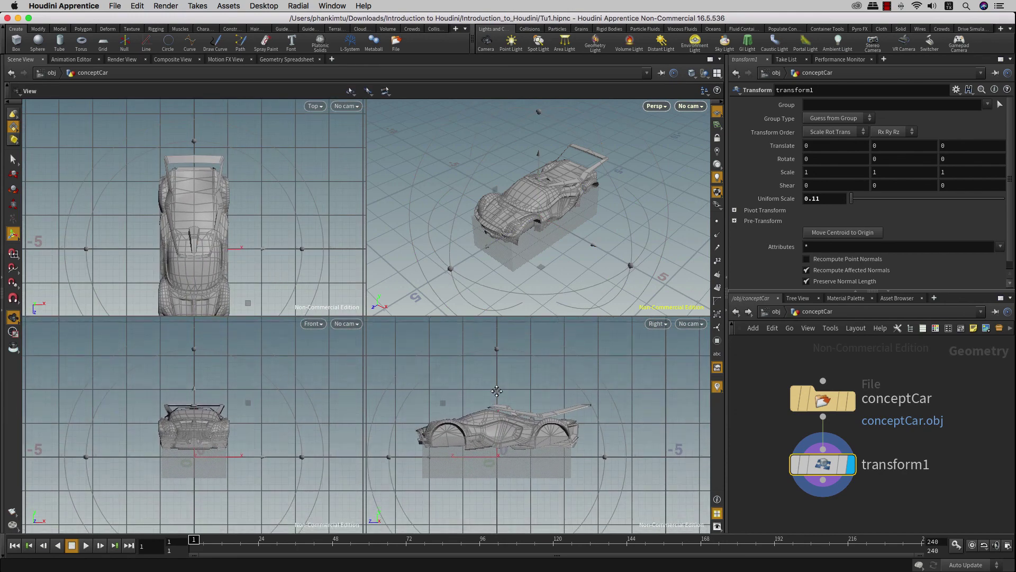
scroll(497, 391, up, 1)
scroll(500, 394, up, 1)
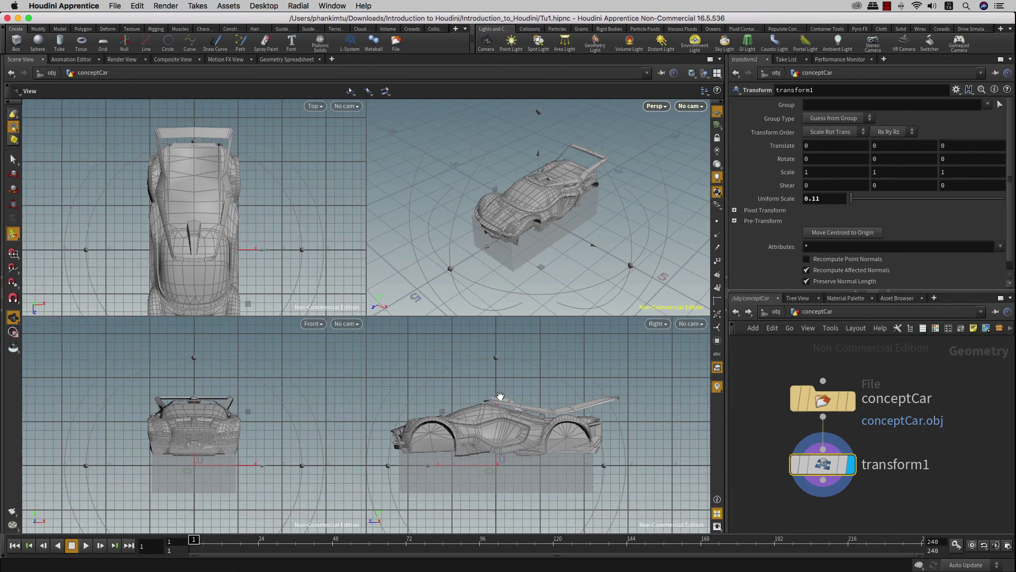
scroll(502, 397, up, 1)
middle_drag(504, 397, 504, 370)
middle_drag(279, 263, 279, 225)
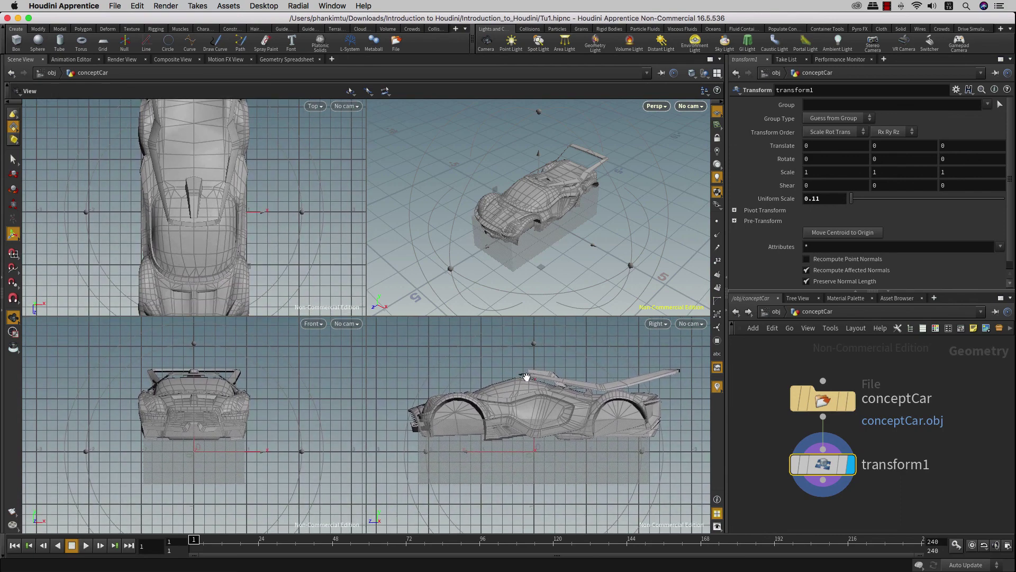
scroll(539, 391, up, 1)
scroll(541, 393, down, 1)
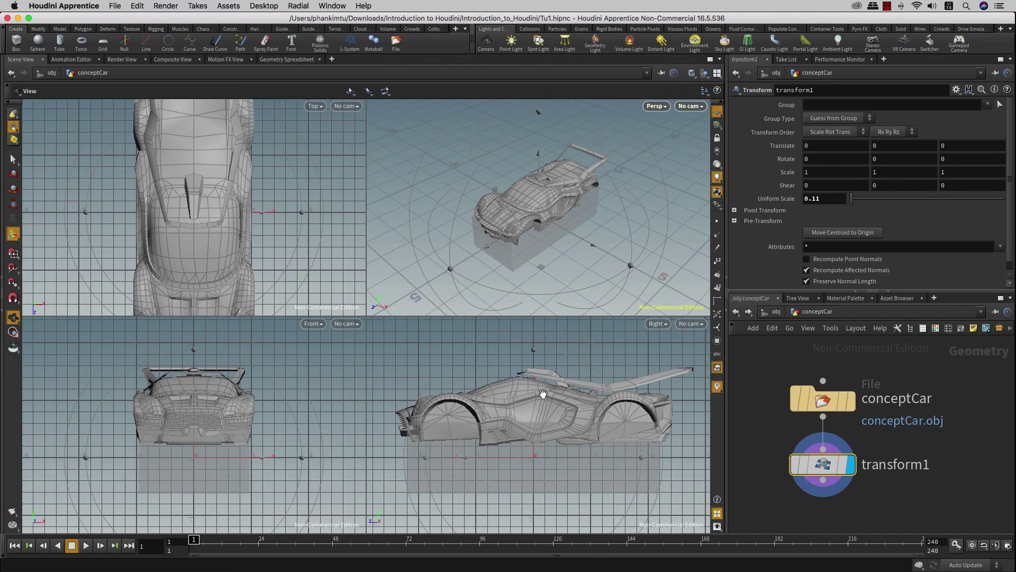
key(Return)
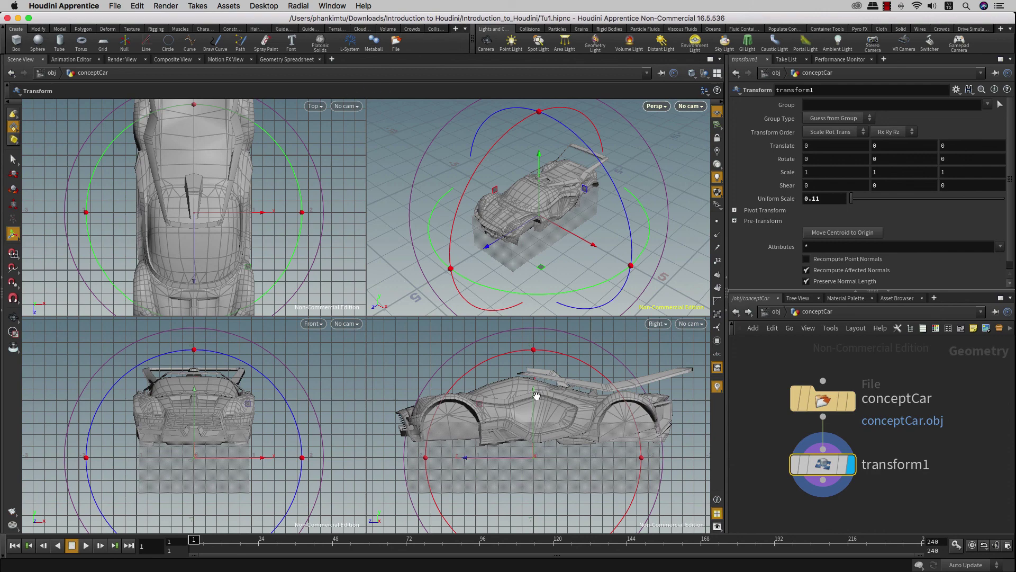
Fine-tune Uniform Scale with the value ladder to settle at 0.1.
key(Escape)
scroll(497, 410, up, 3)
scroll(516, 401, down, 2)
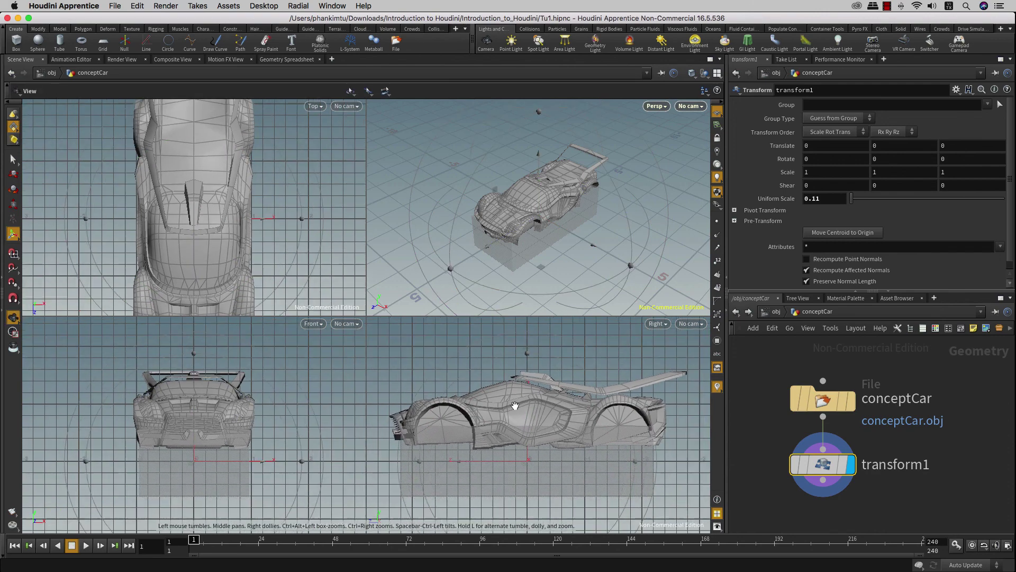
scroll(516, 402, down, 2)
key(Return)
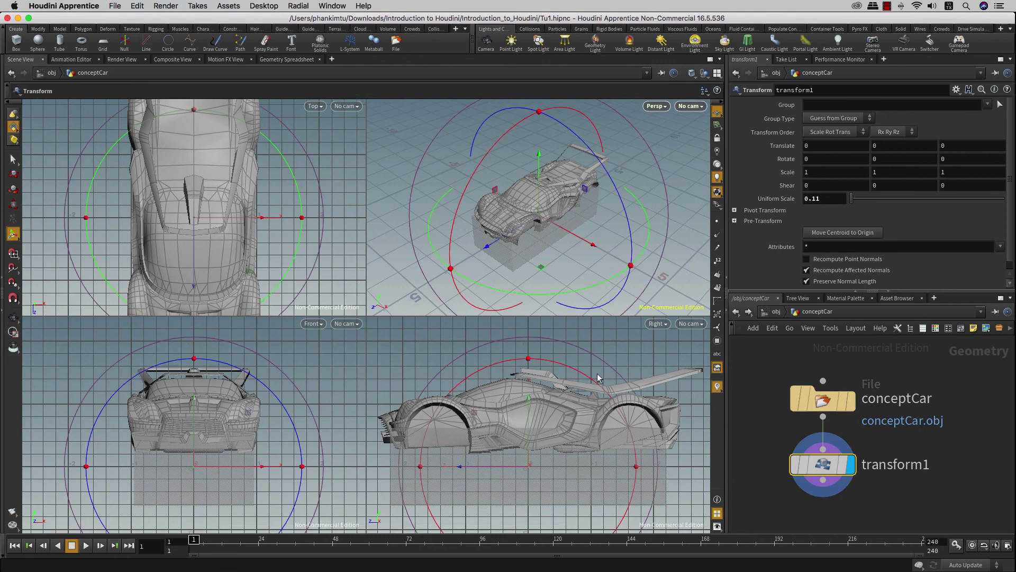
middle_drag(825, 199, 811, 219)
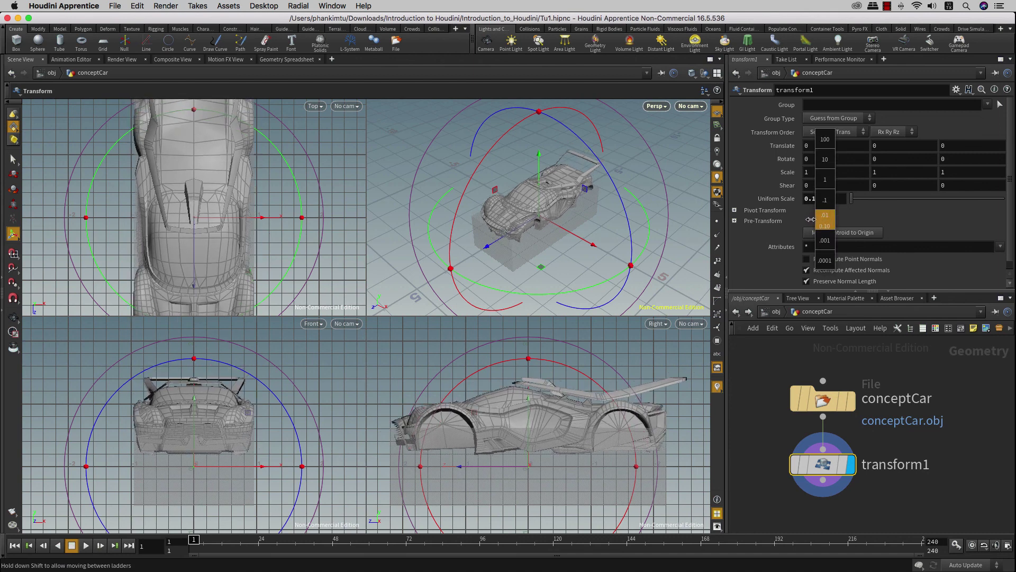
middle_drag(811, 219, 811, 219)
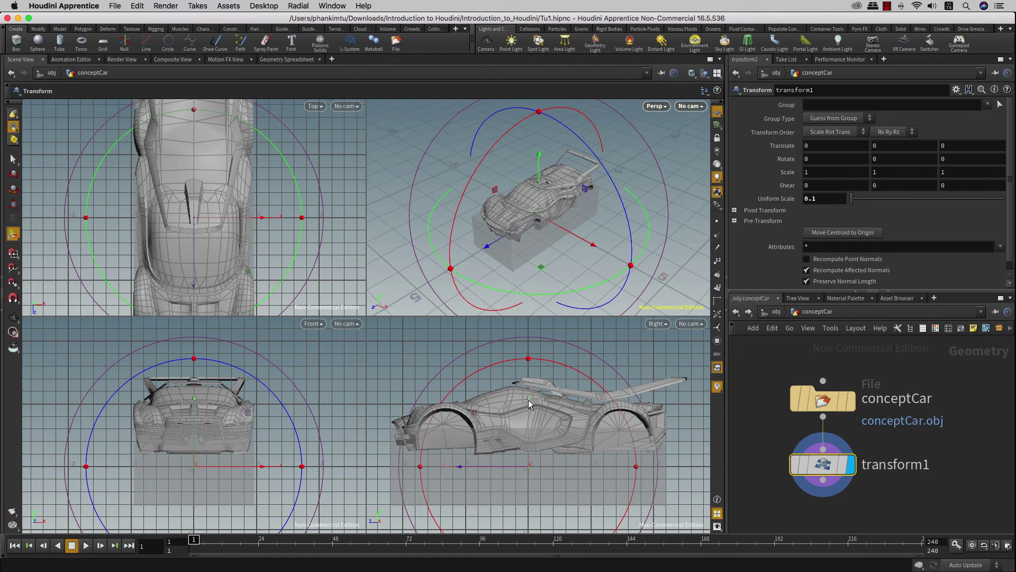
Drag the car down along Y with the translate handle, toggling handle modes.
drag(528, 402, 526, 446)
key(r)
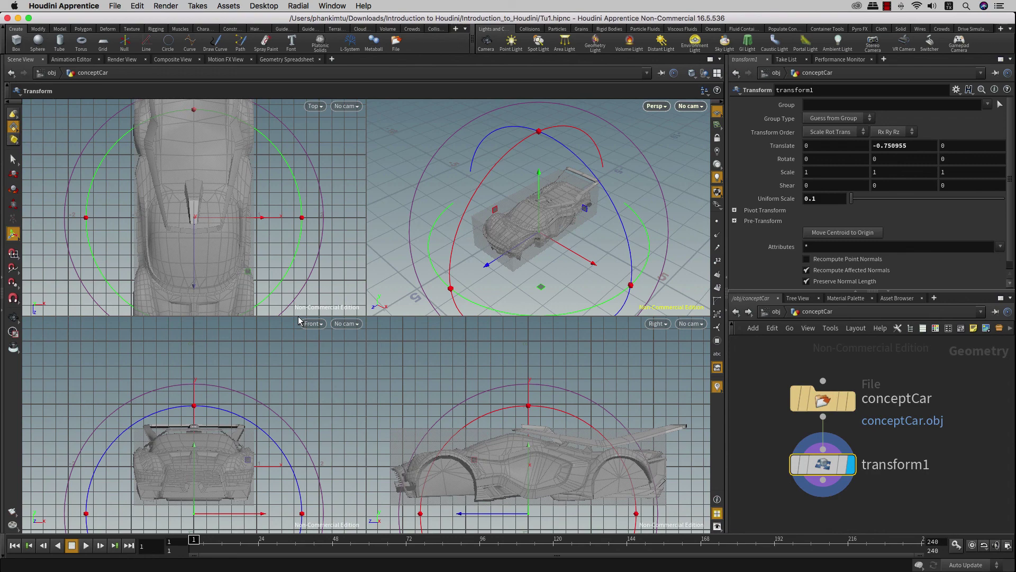
mouse_move(528, 448)
mouse_down()
mouse_move(525, 400)
mouse_move(529, 451)
mouse_up()
key(r)
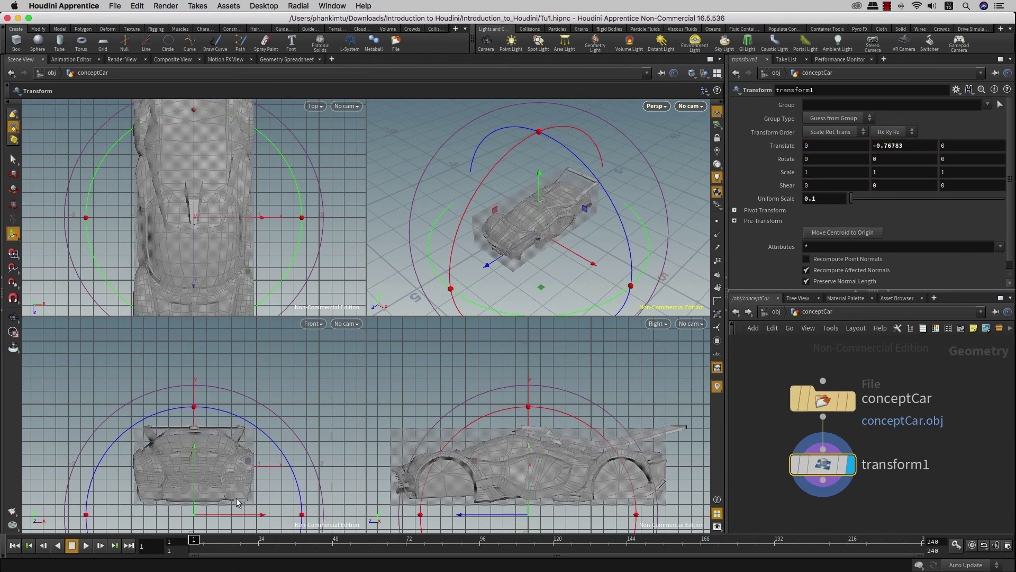
key(s)
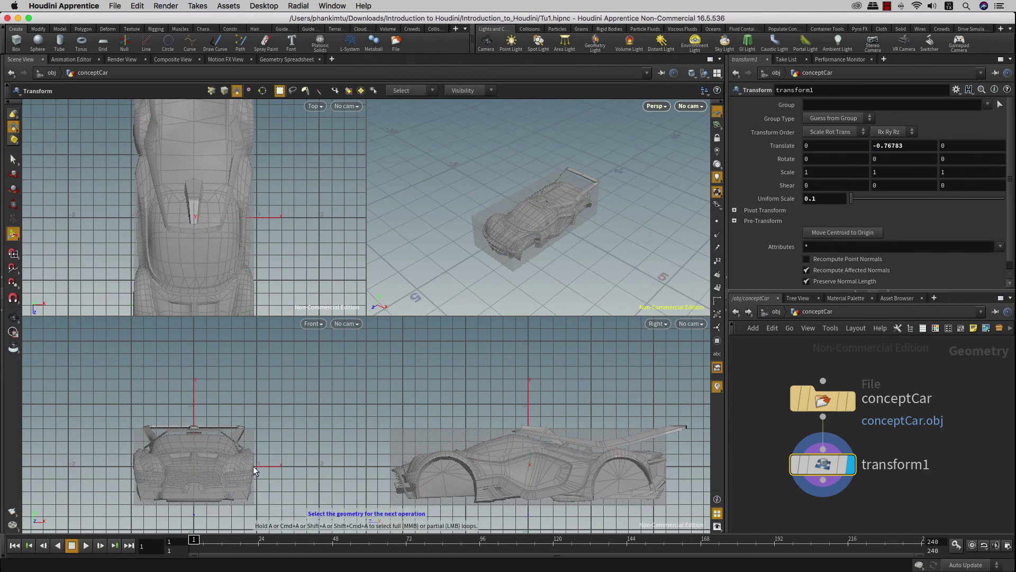
Reselect transform1 and lower the car to Translate Y -0.776268, resting on the box.
click(573, 229)
click(492, 376)
click(826, 465)
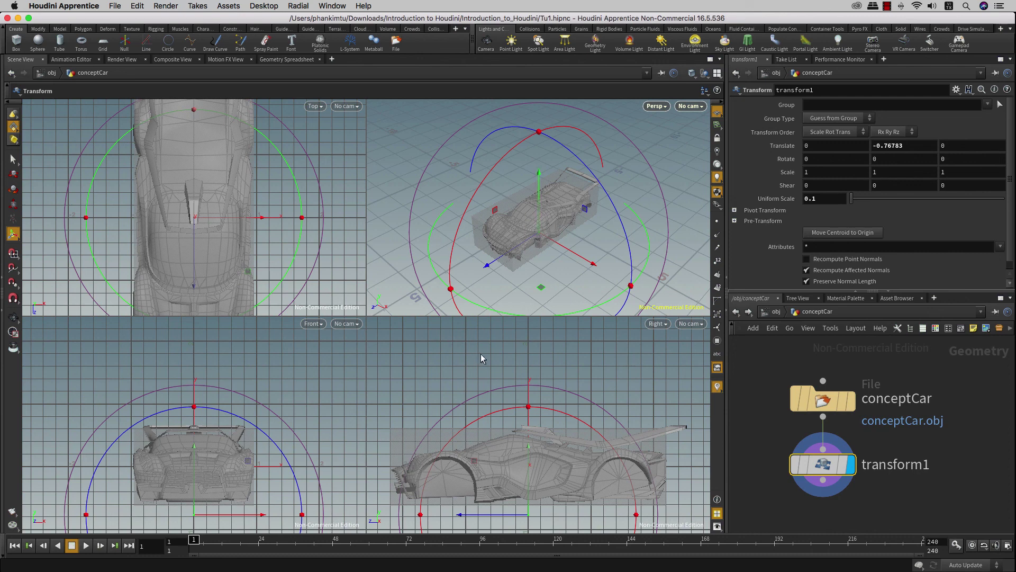
drag(528, 451, 527, 447)
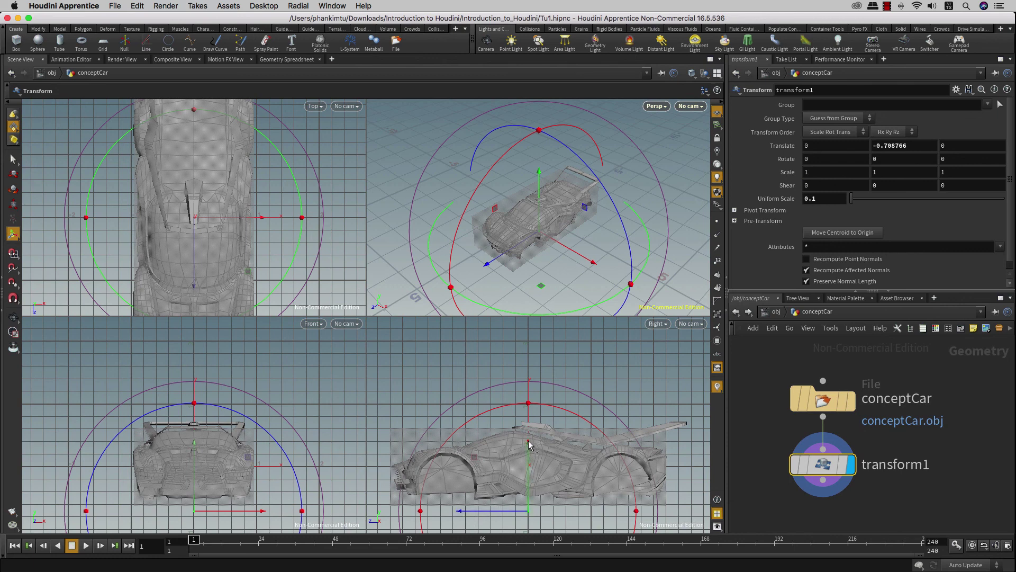
drag(529, 442, 528, 451)
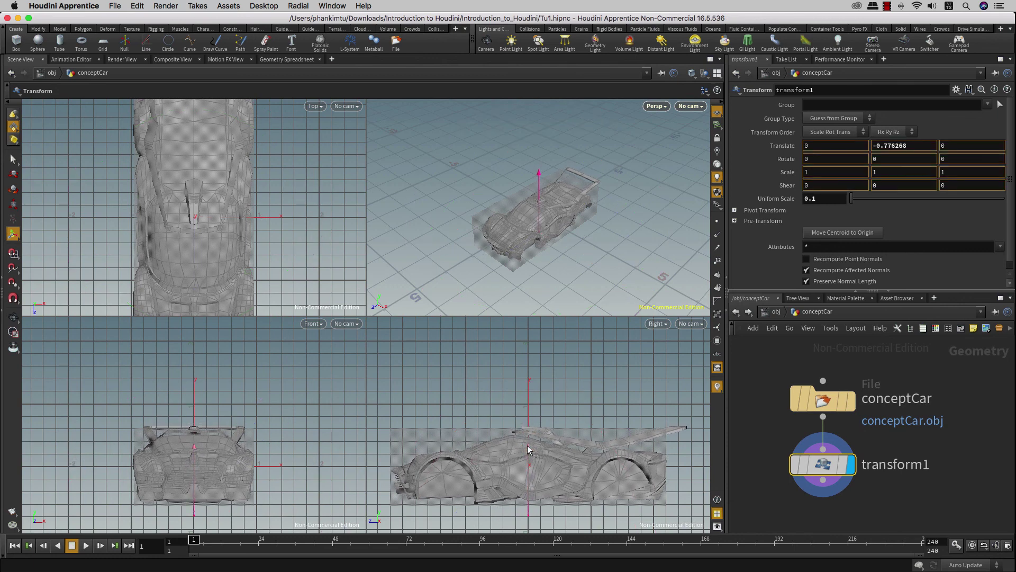
key(r)
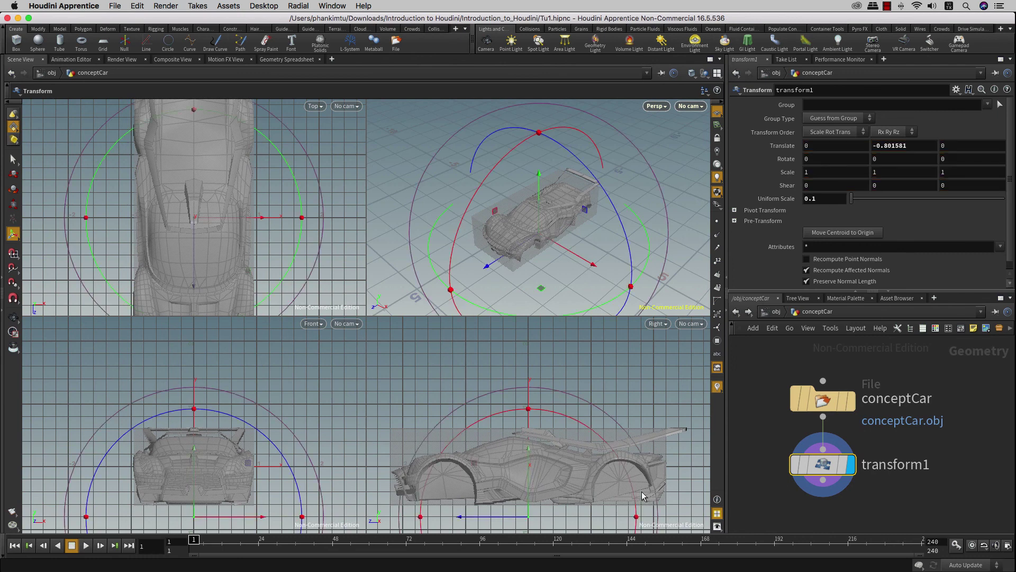